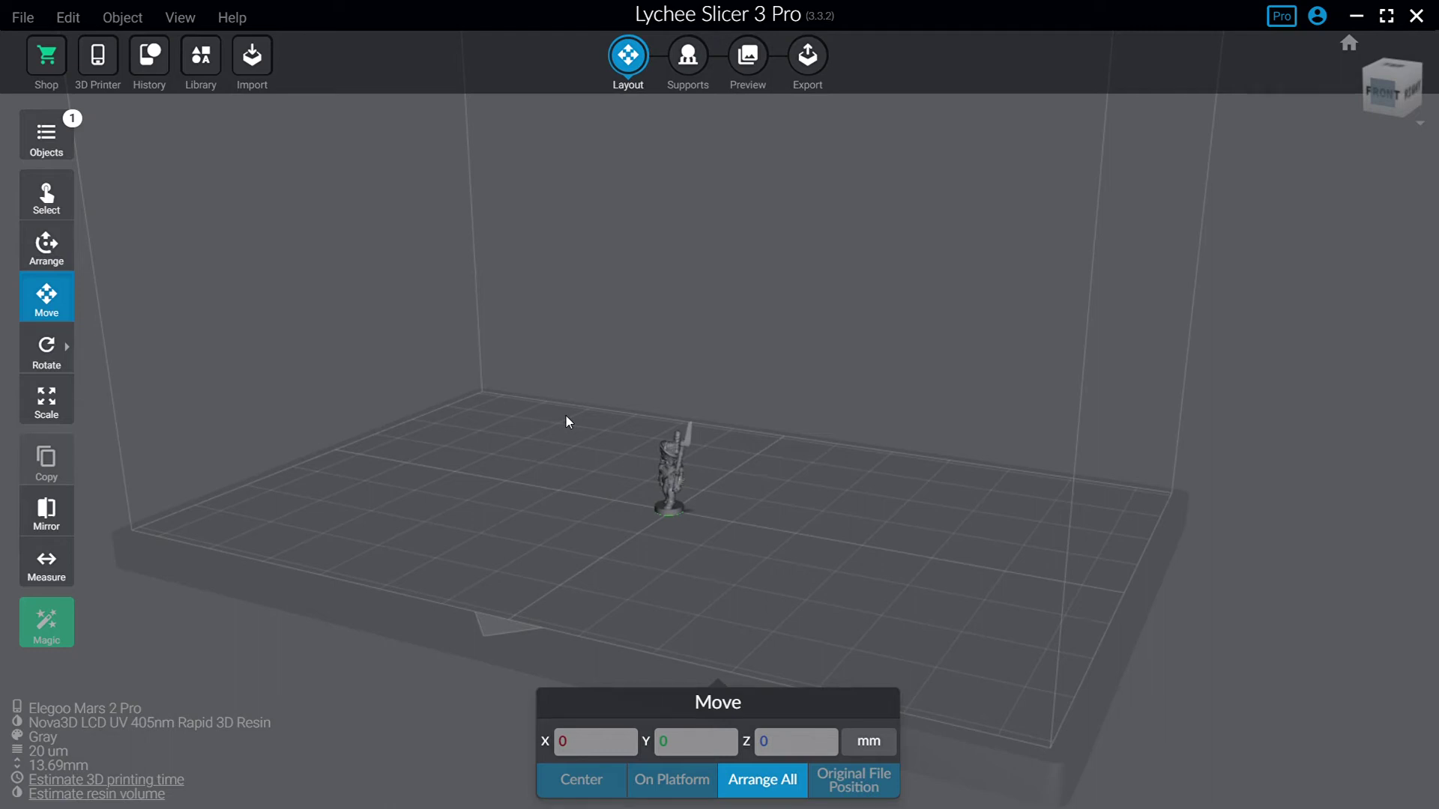
Step: Examine the grenadier miniature on the build plate up close from the front and select it
scroll(565, 415, "up", 2)
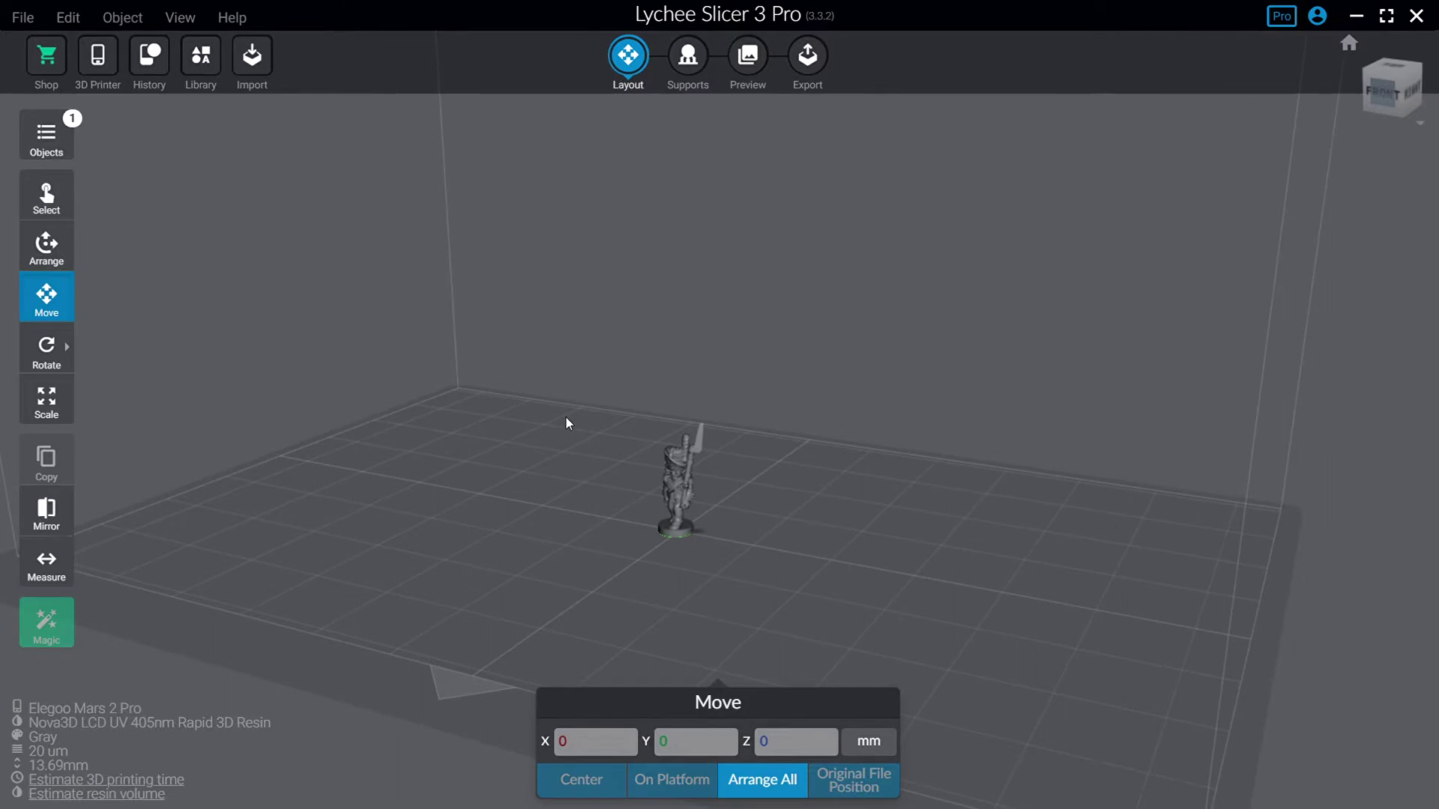
scroll(610, 438, "up", 3)
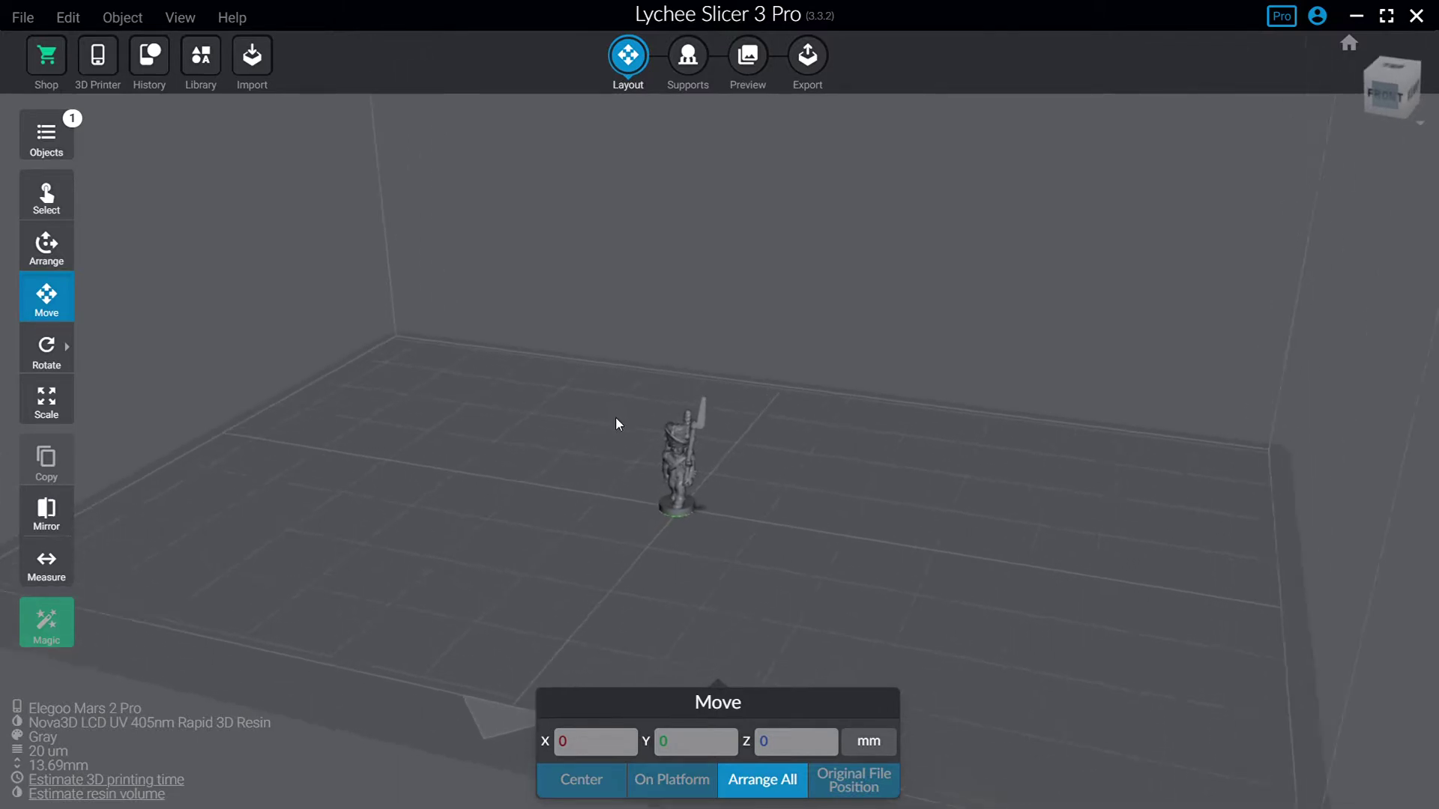
left_click_drag(619, 420, 699, 272)
scroll(705, 273, "up", 4)
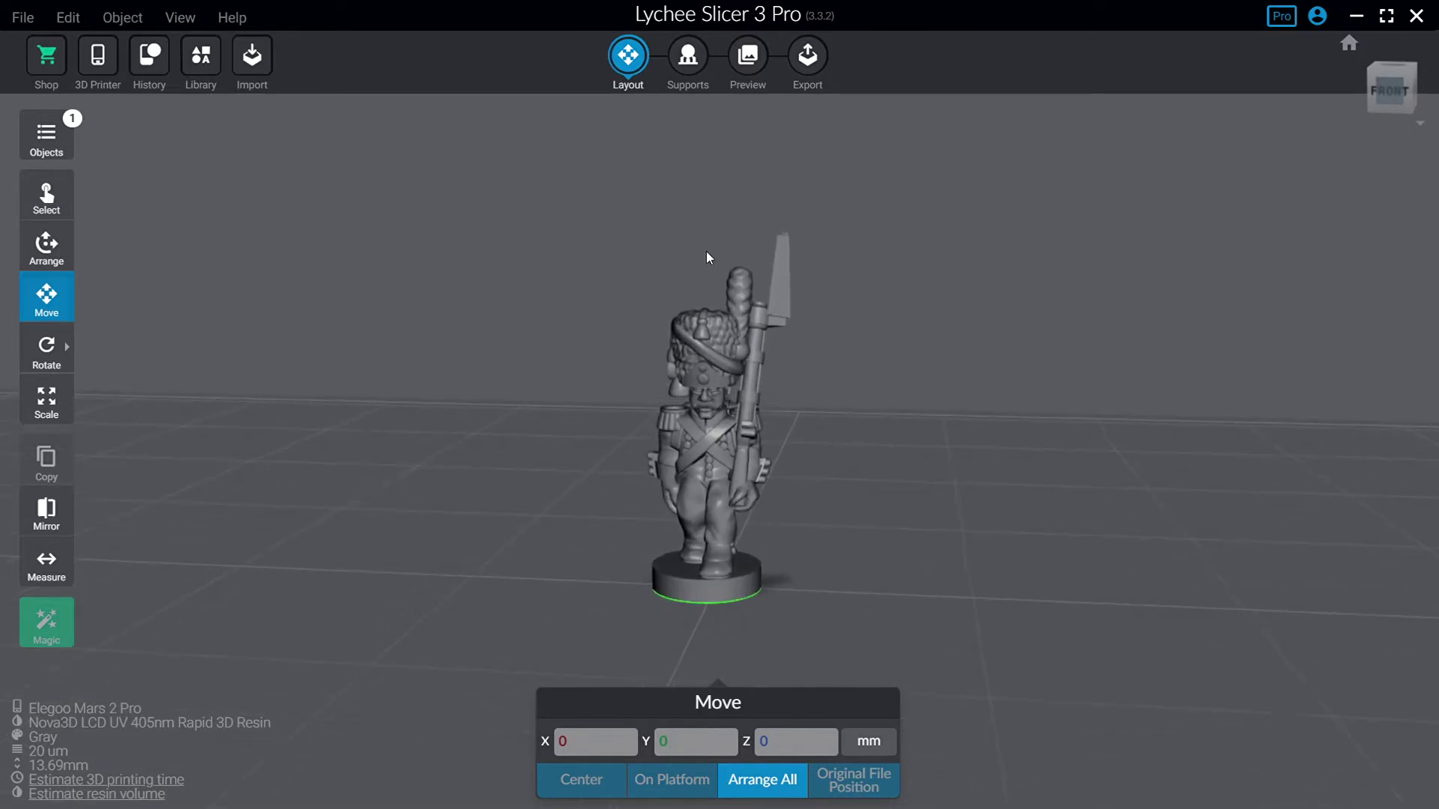
left_click(716, 407)
left_click_drag(832, 509, 860, 473)
left_click(848, 489)
scroll(866, 461, "up", 4)
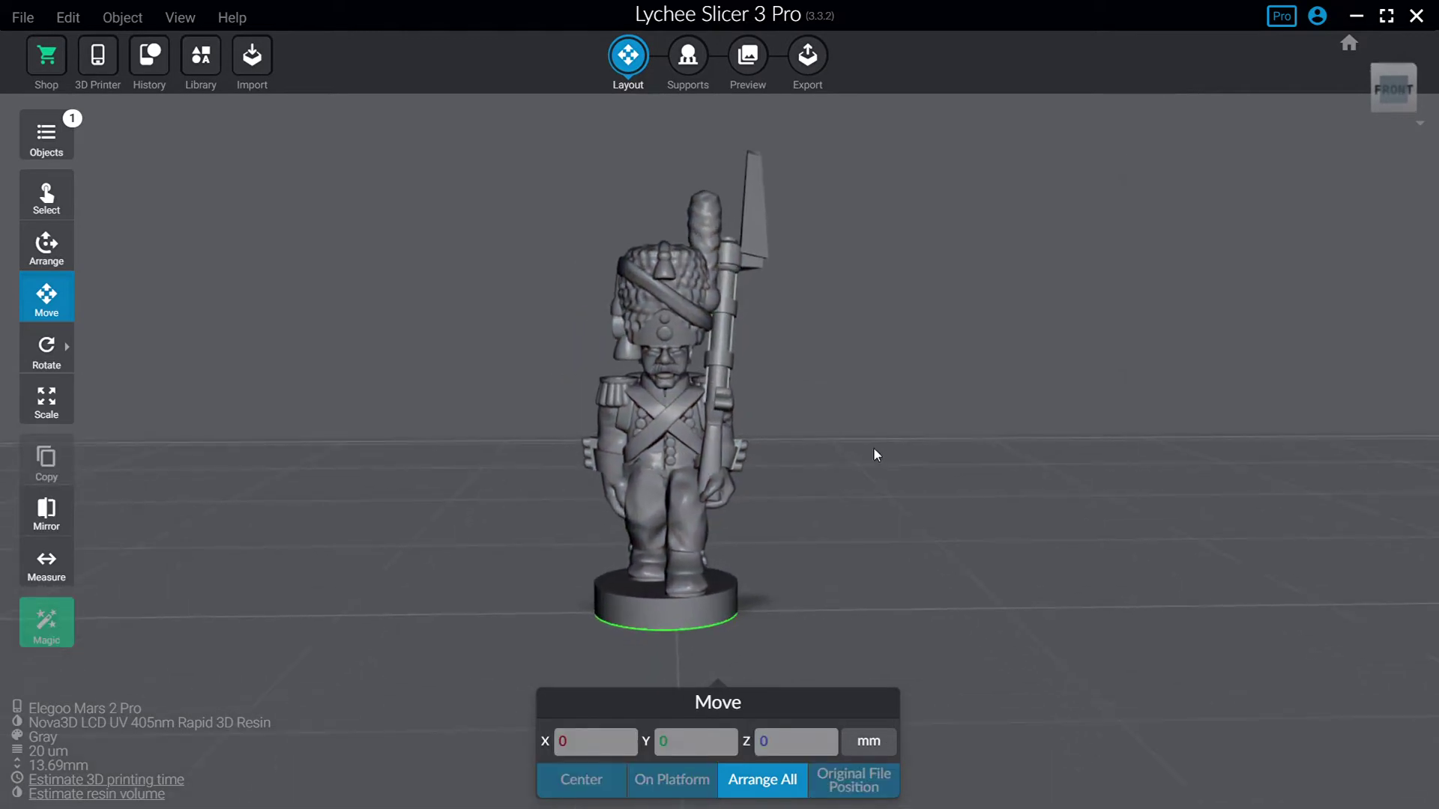
left_click(652, 484)
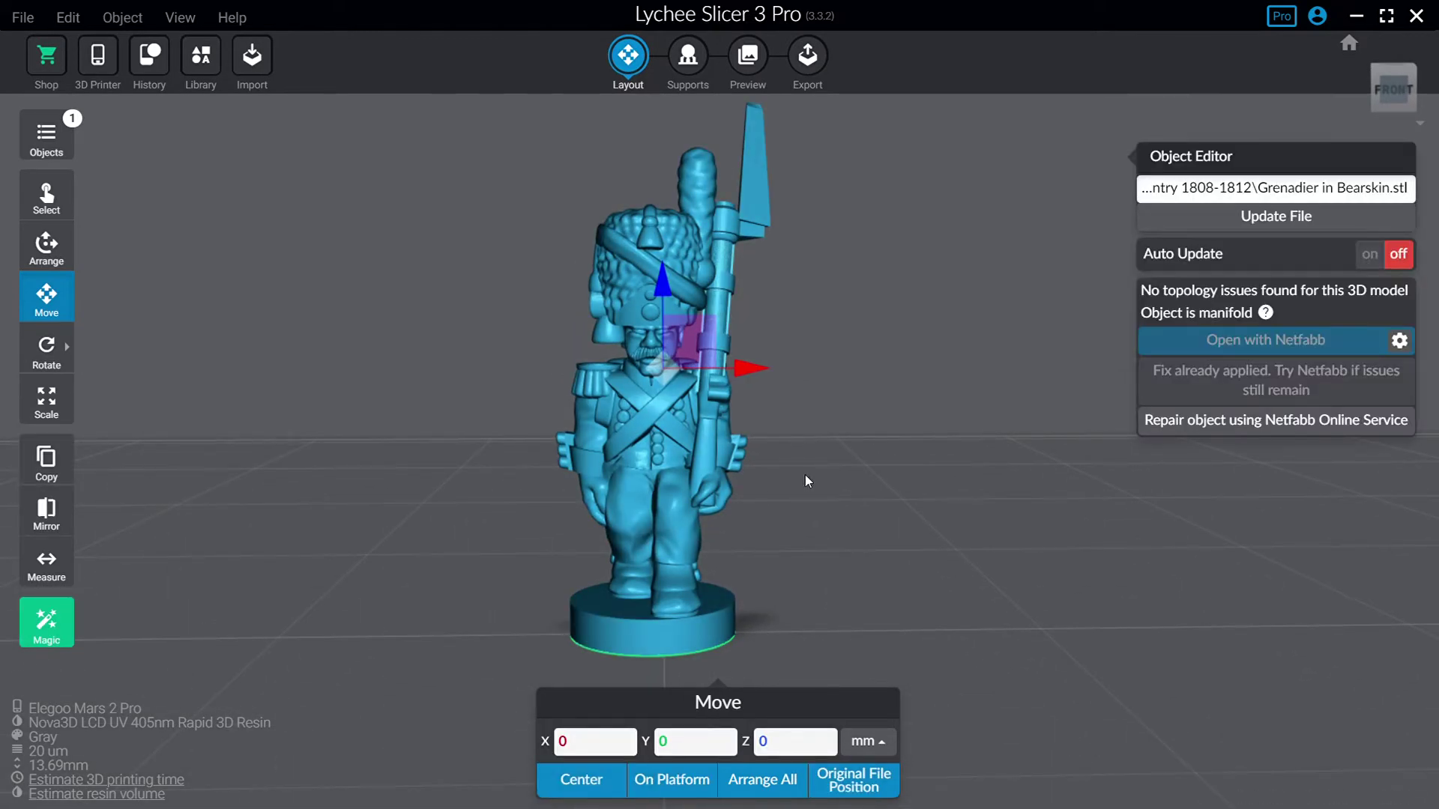
left_click_drag(805, 474, 758, 492)
Step: Check the grenadier's dimensions with the Scale tool and inspect its base and proportions from several angles
left_click(51, 403)
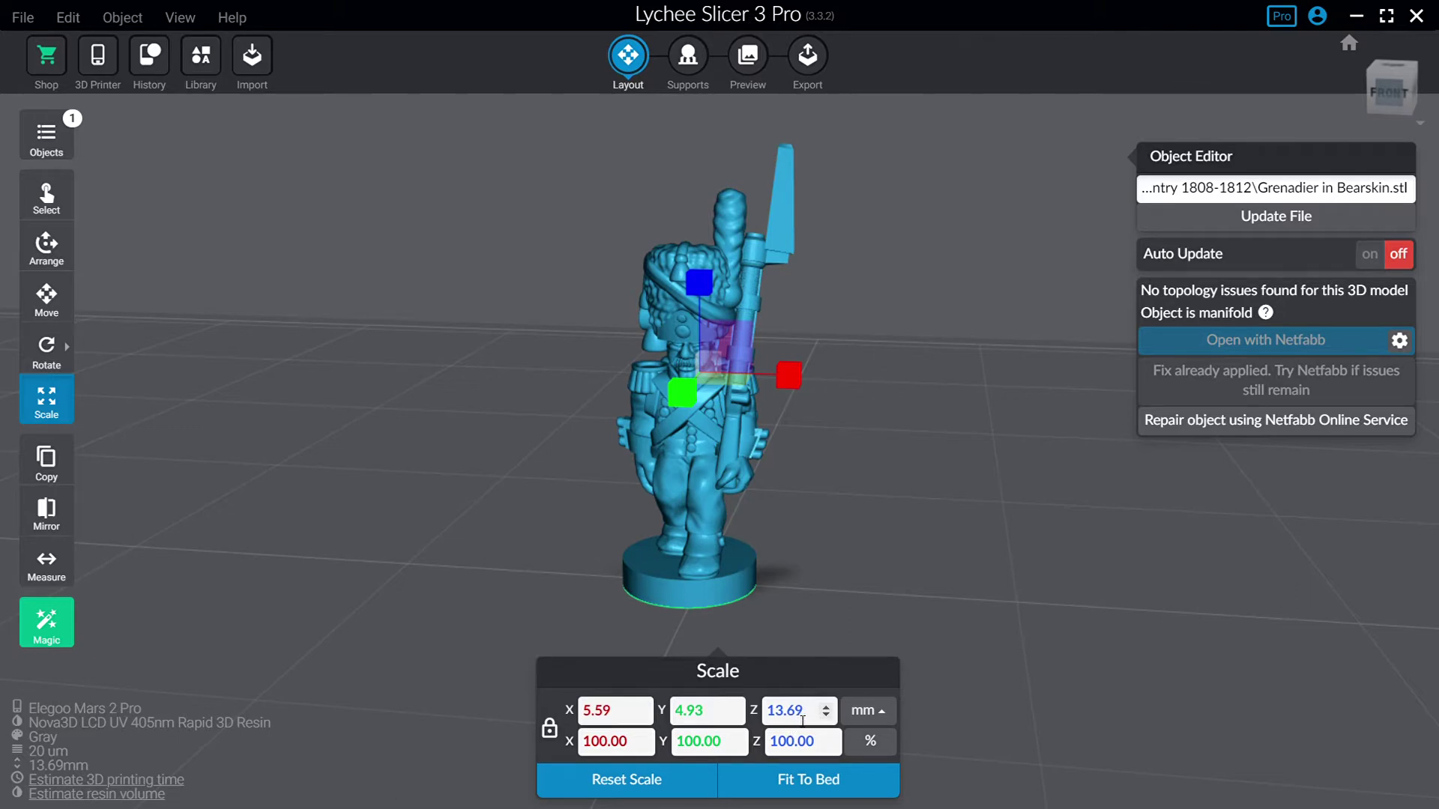
left_click_drag(875, 495, 875, 450)
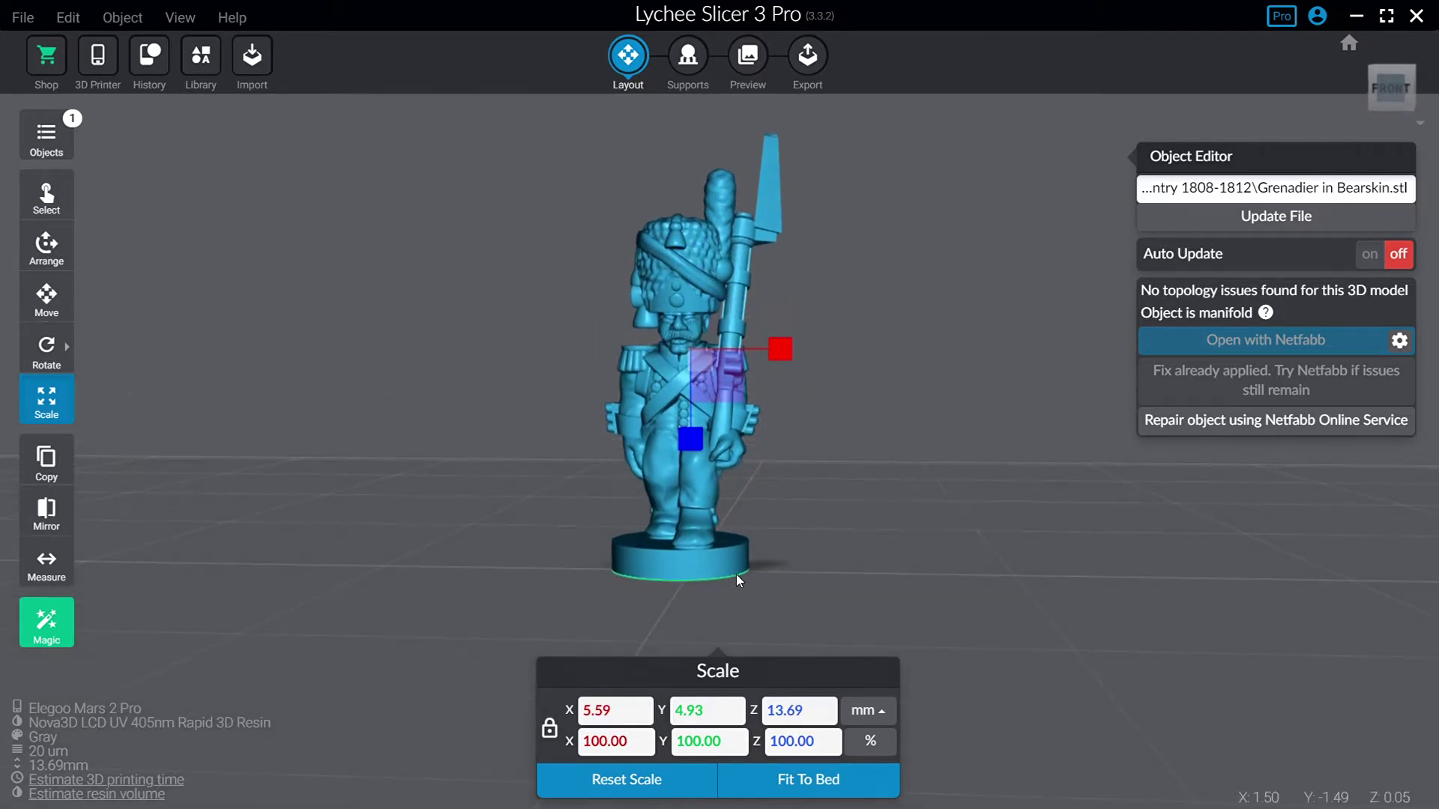
left_click_drag(736, 574, 819, 515)
left_click_drag(843, 244, 825, 332)
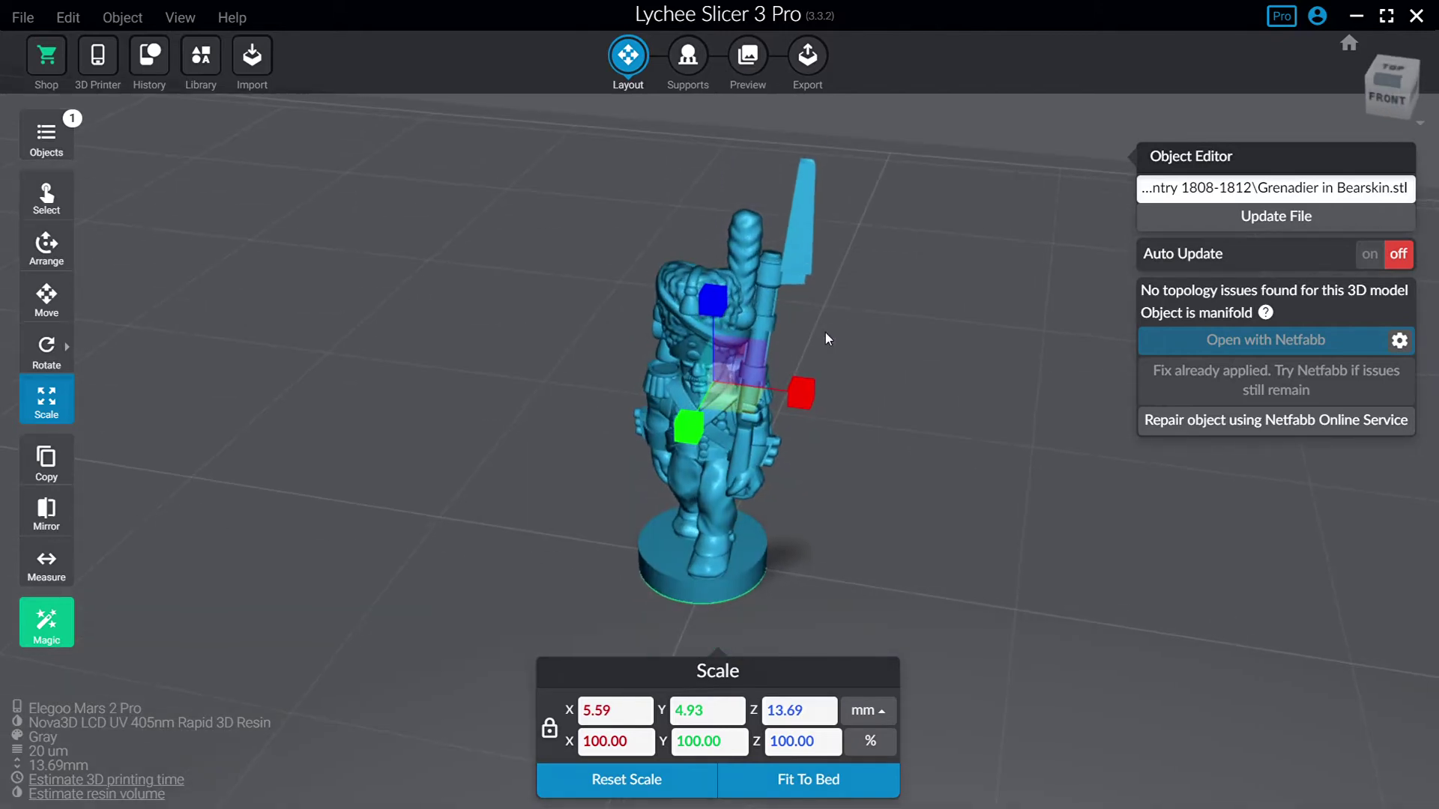
right_click_drag(414, 394, 400, 341)
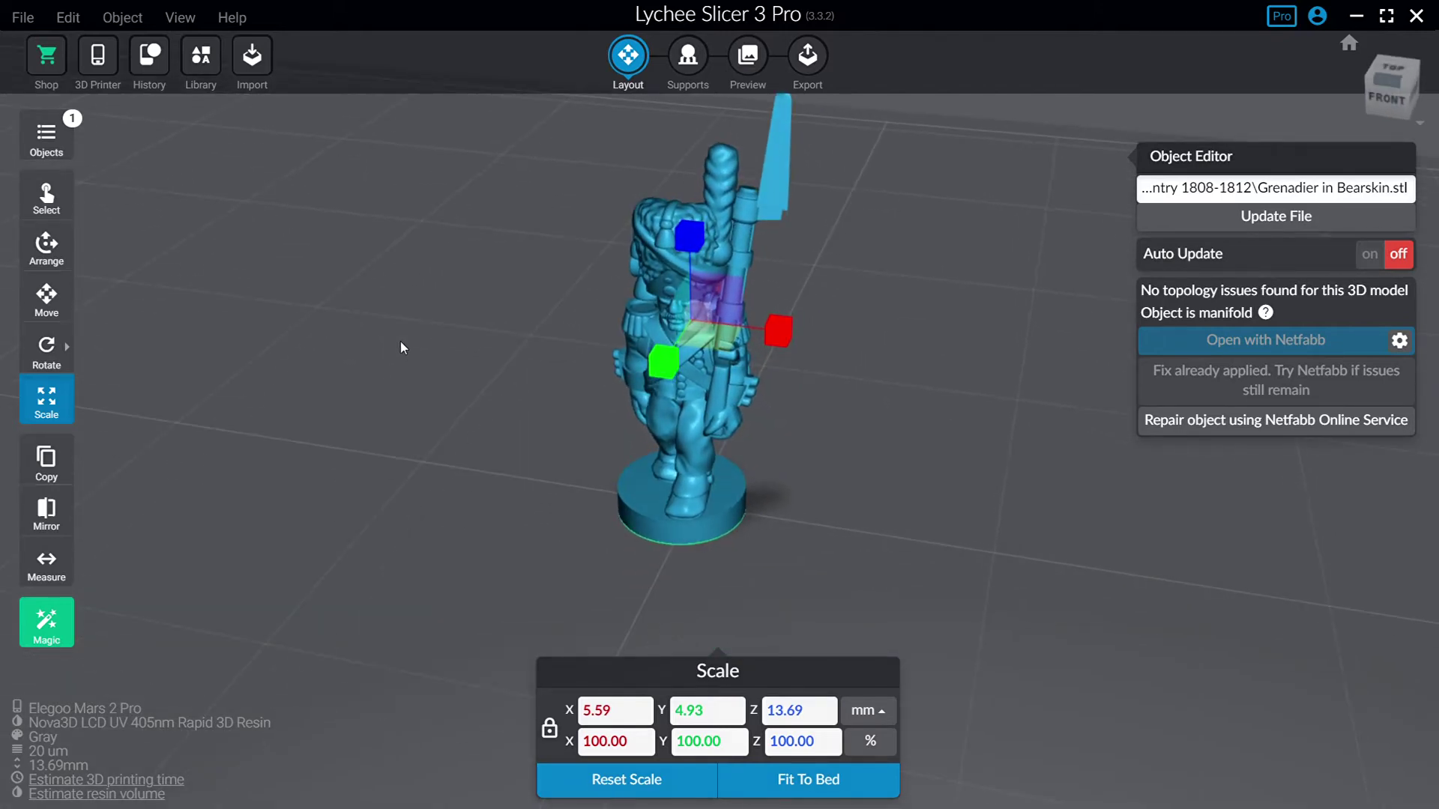
left_click_drag(400, 341, 417, 307)
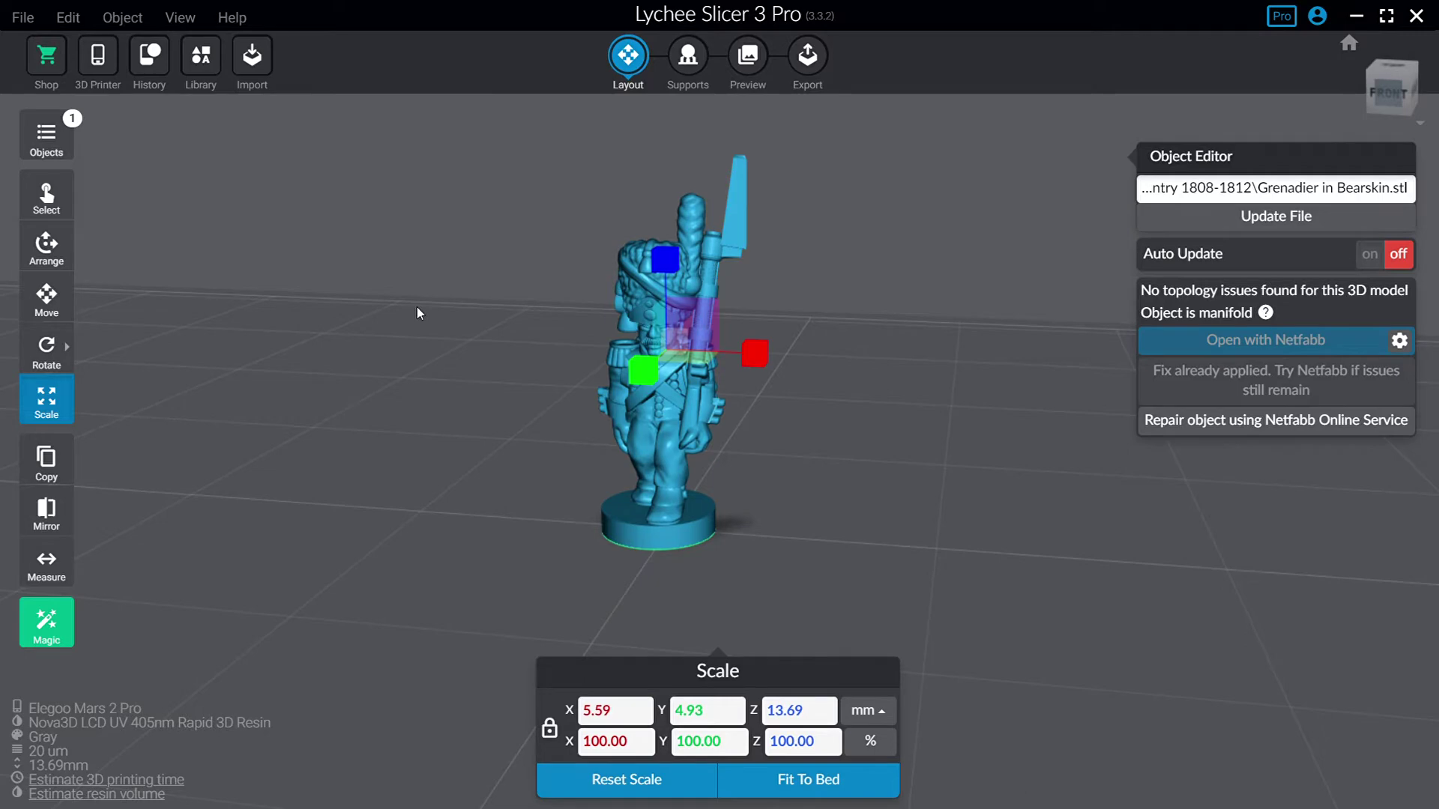
right_click_drag(416, 308, 464, 295)
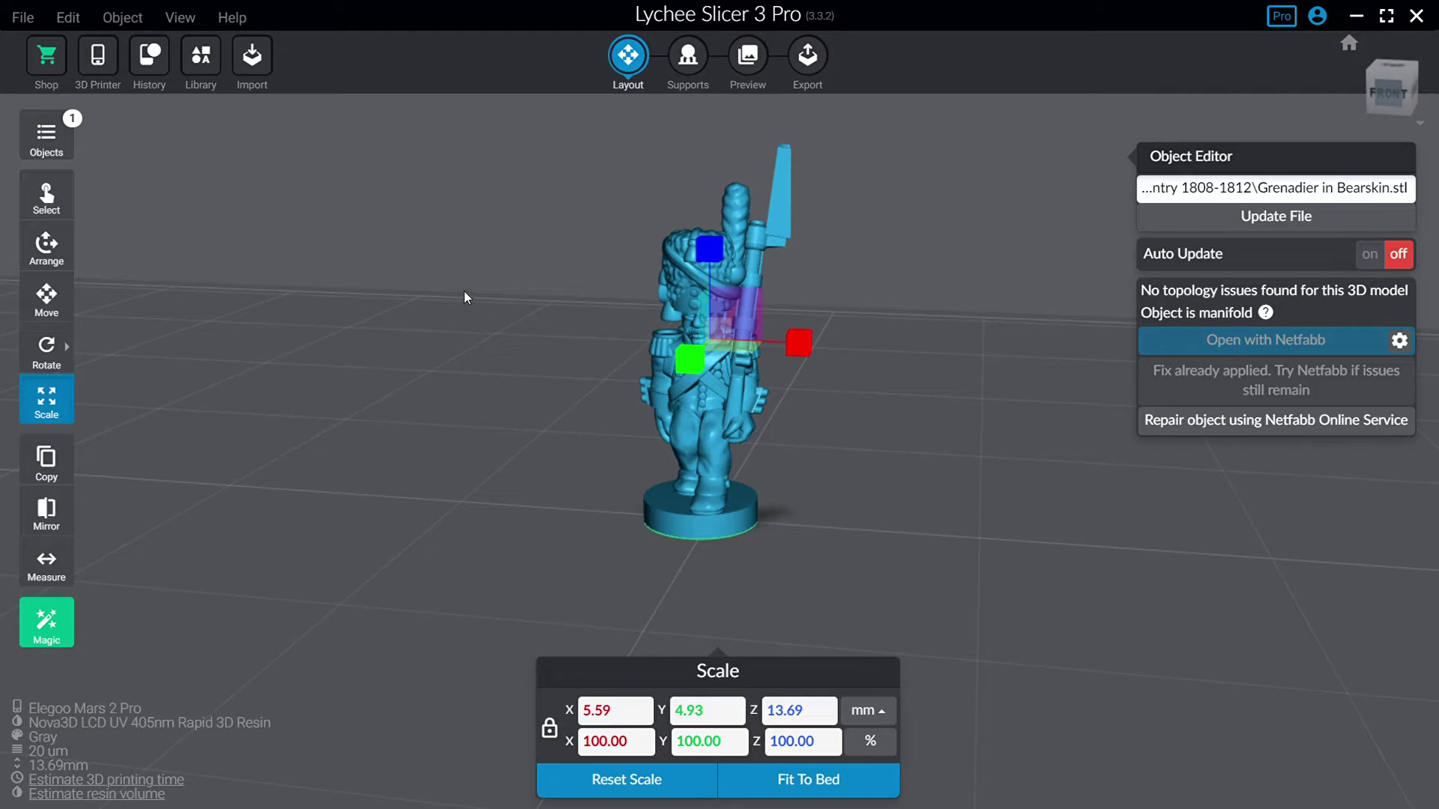
right_click_drag(464, 297, 464, 313)
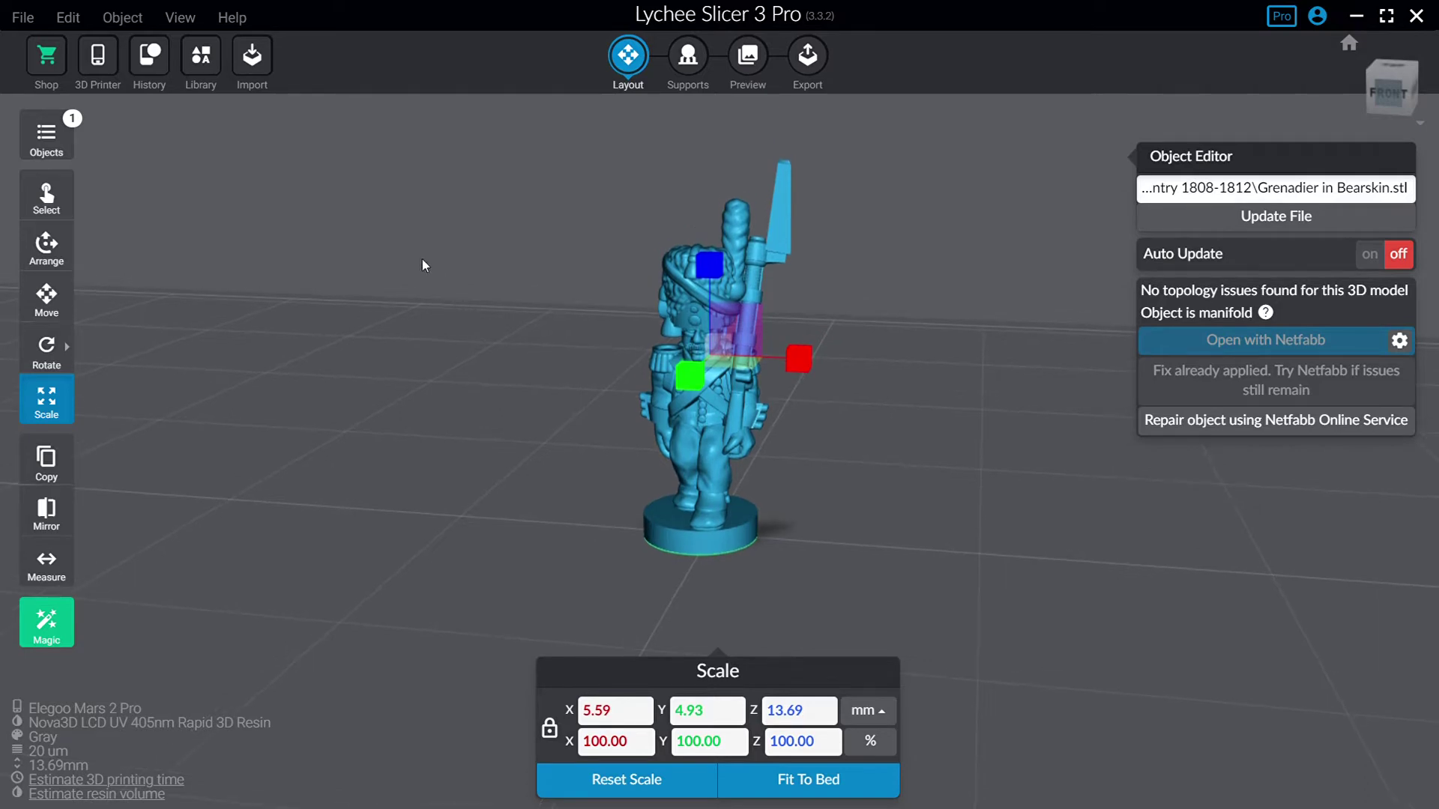
Step: Add a cube primitive from the library and move it along X to about -9.48 mm, beside the grenadier
left_click(212, 76)
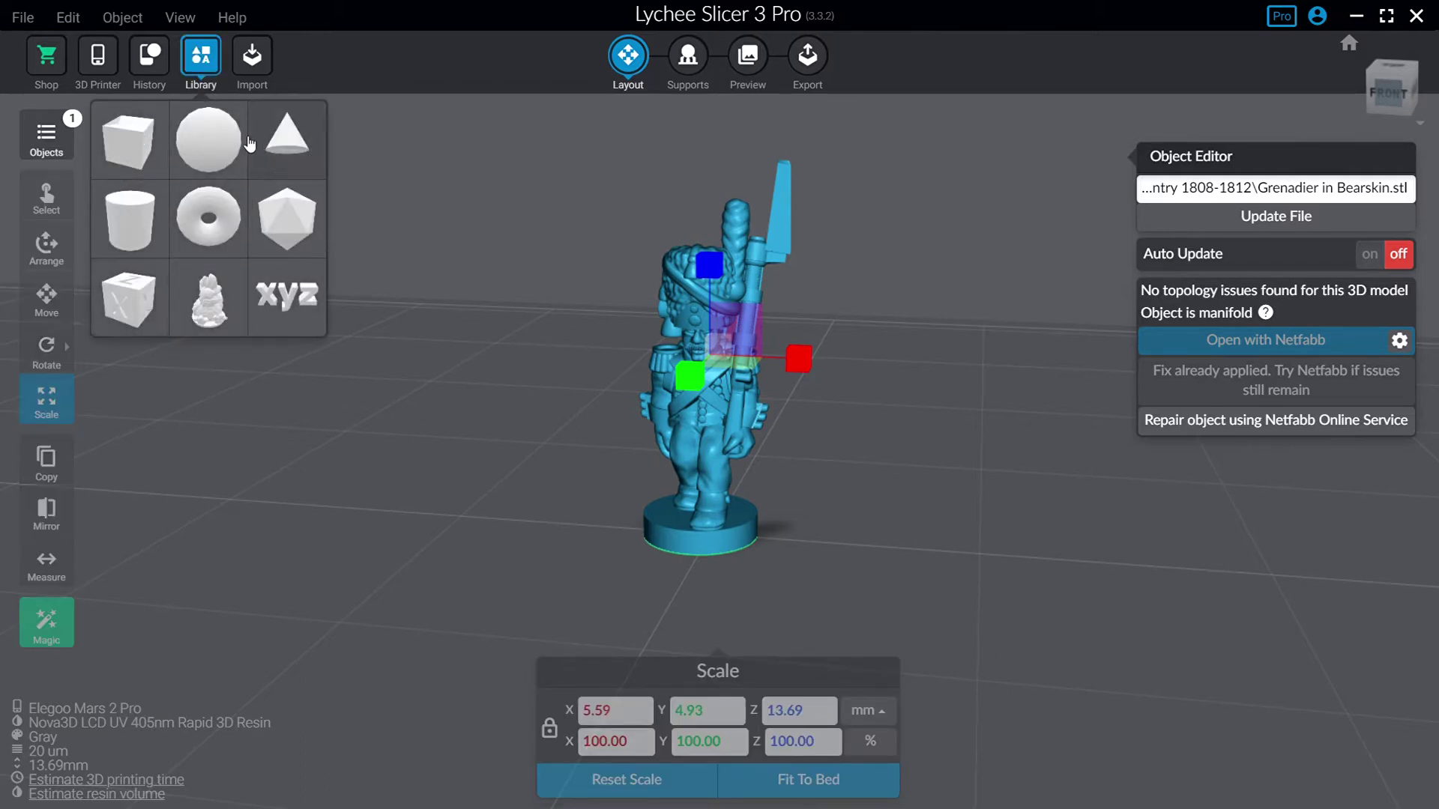
left_click(129, 142)
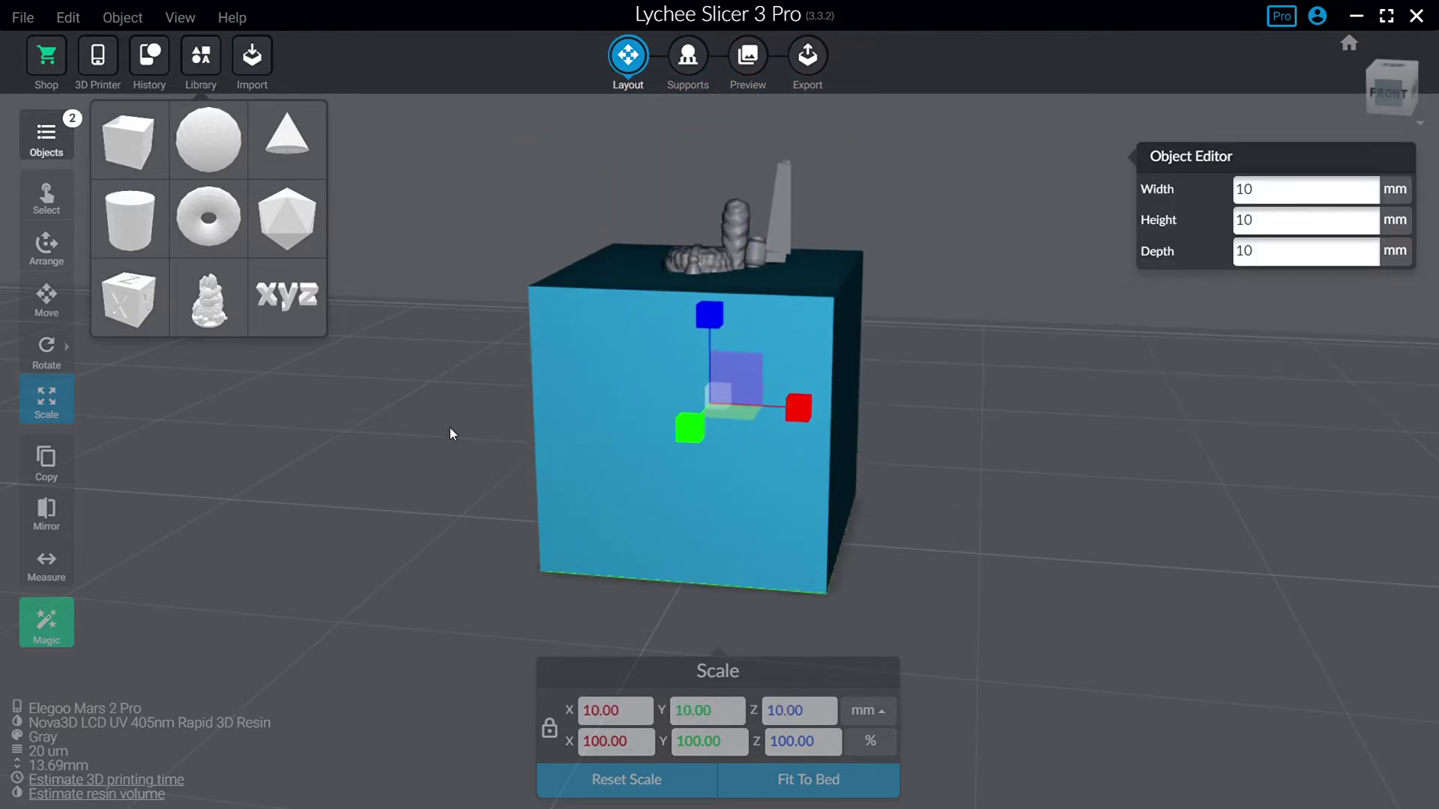
left_click(173, 425)
left_click(62, 304)
left_click(652, 405)
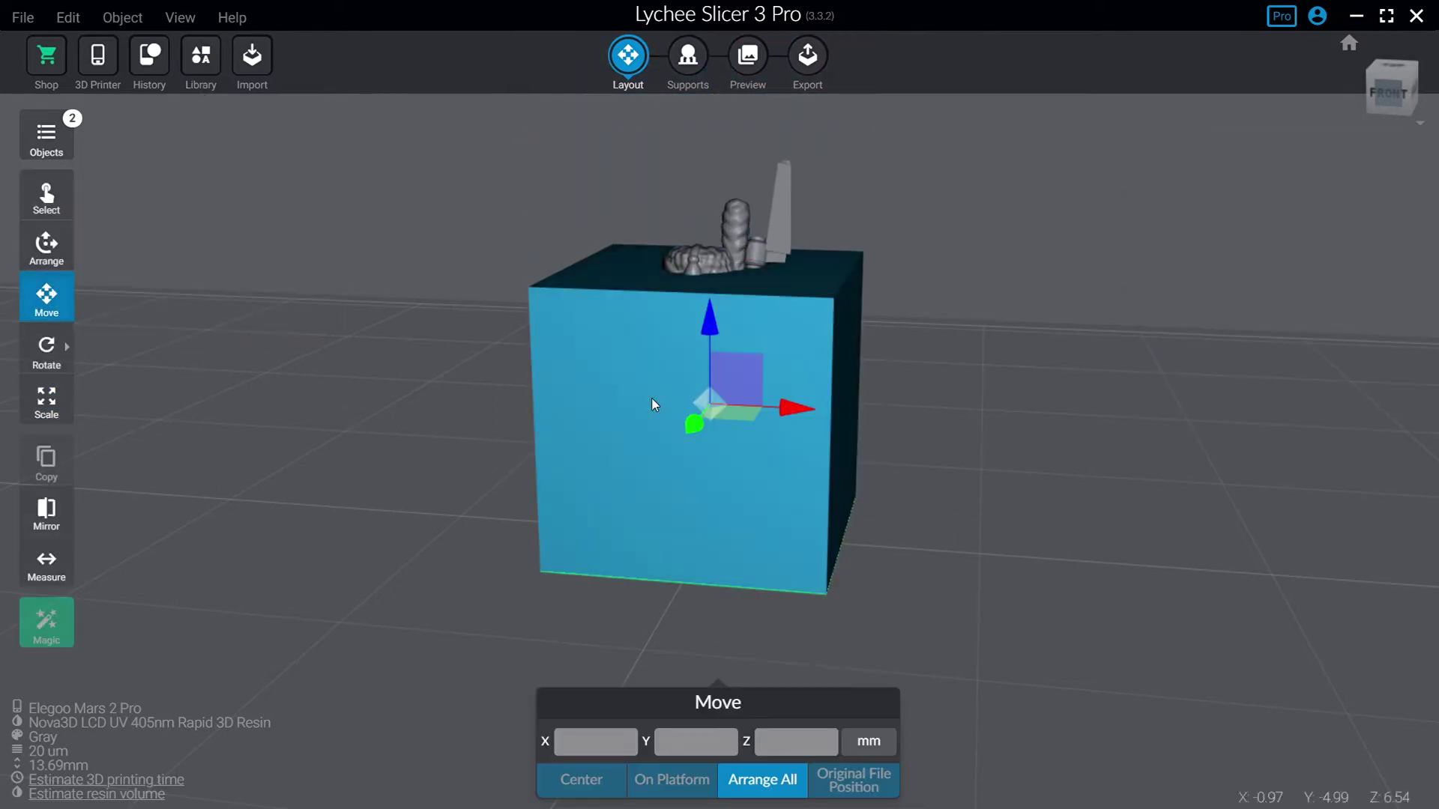
left_click_drag(822, 412, 552, 405)
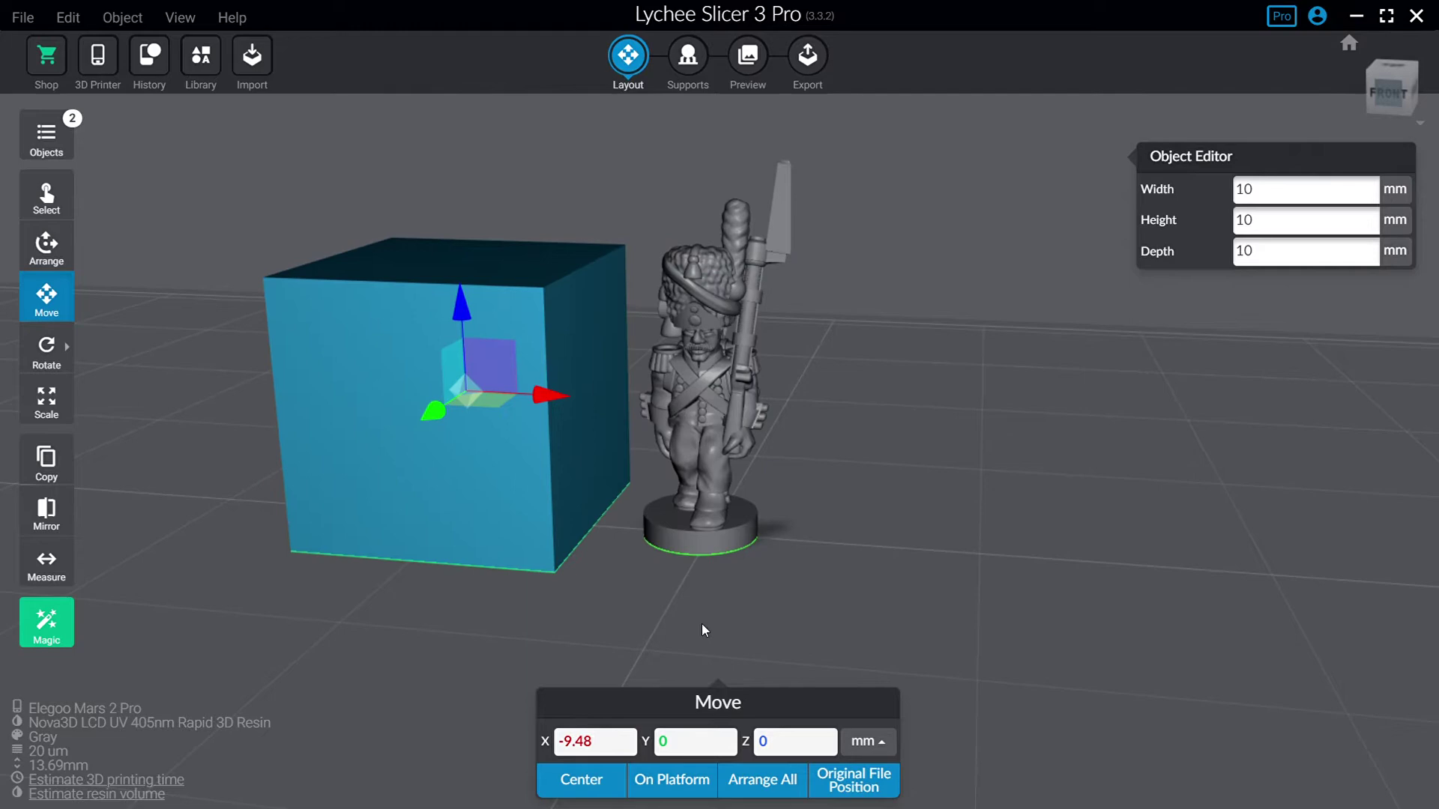
Step: Check the cube's dimensions with the Scale tool and compare its size with the grenadier
left_click(47, 401)
left_click_drag(758, 590, 809, 509)
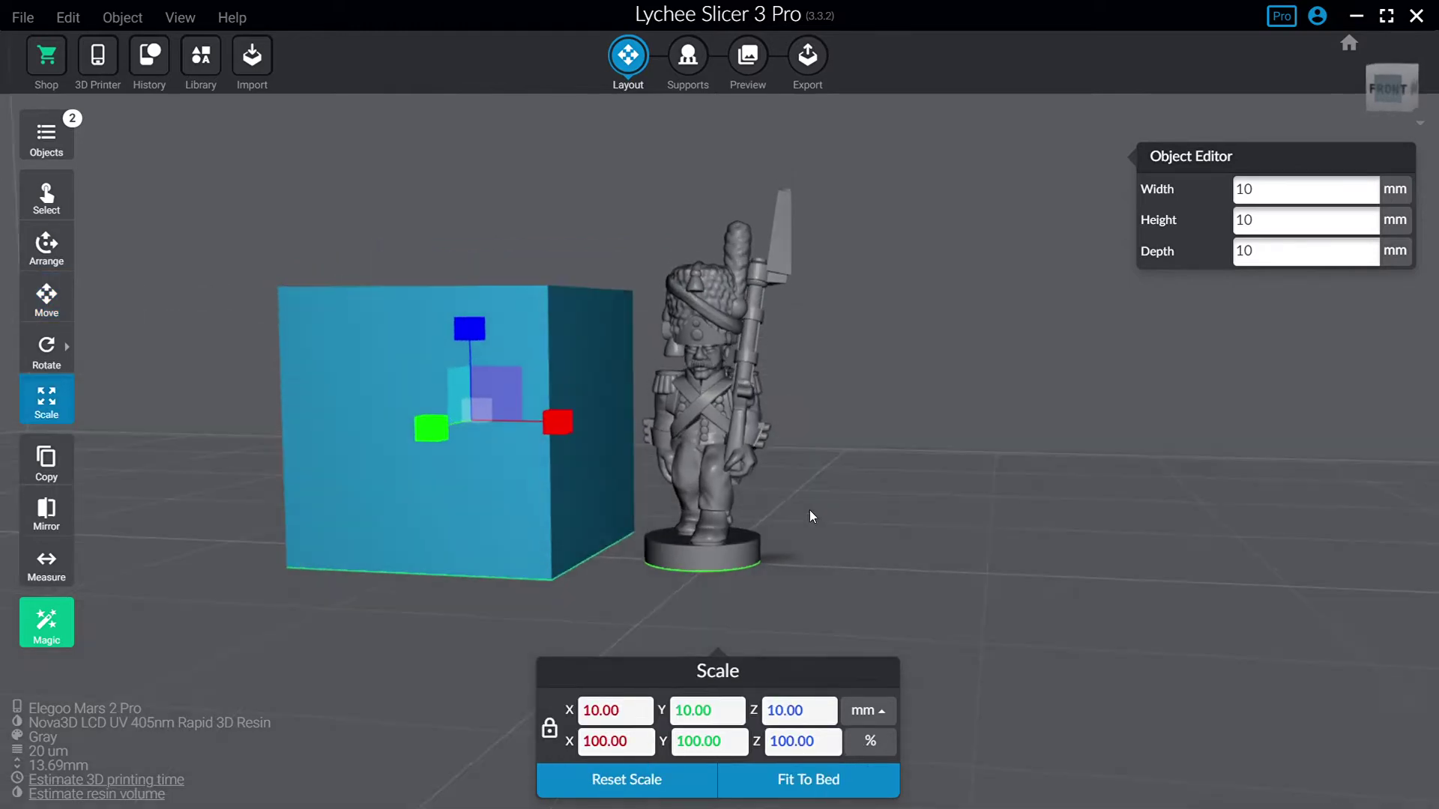
scroll(817, 511, "up", 5)
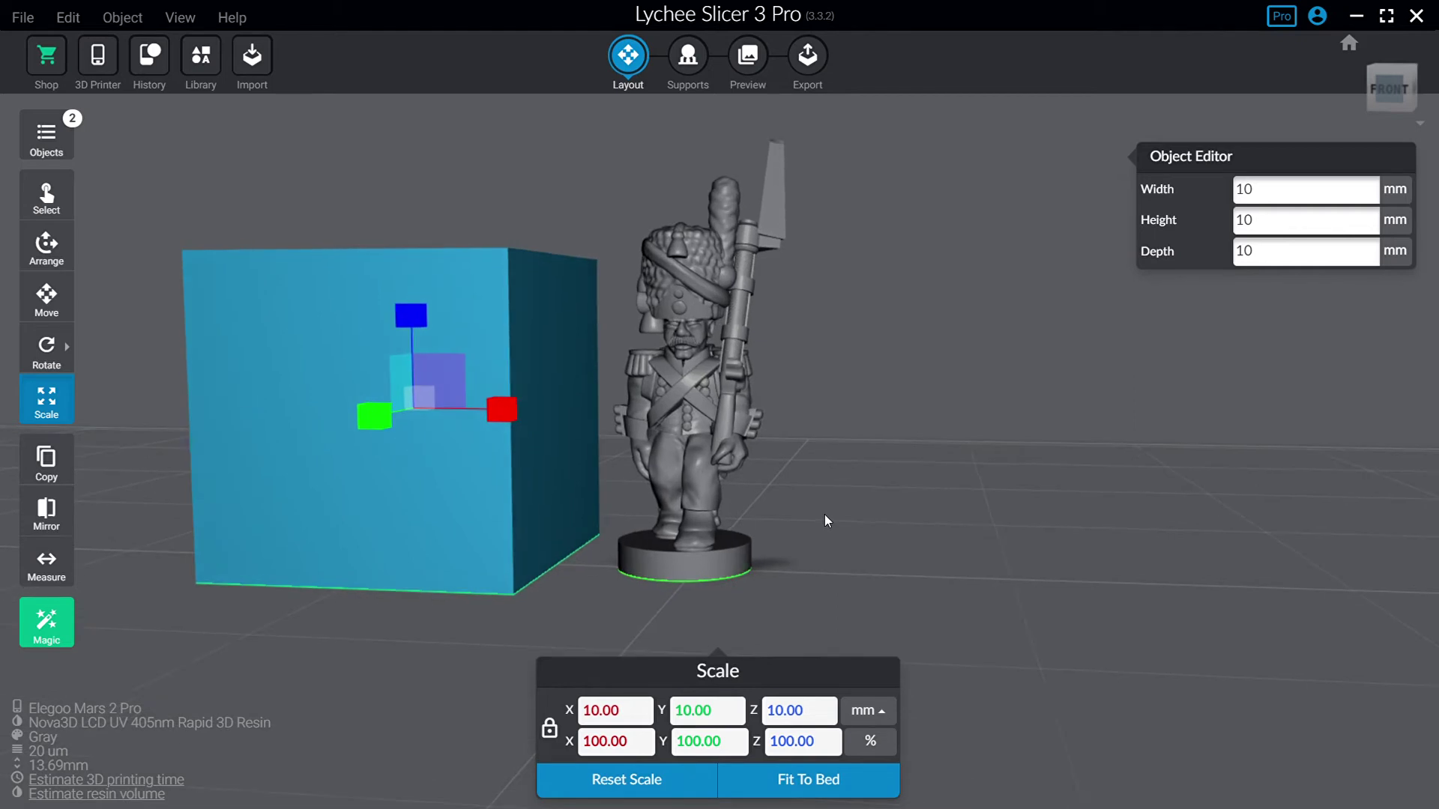
middle_click_drag(824, 514, 886, 518)
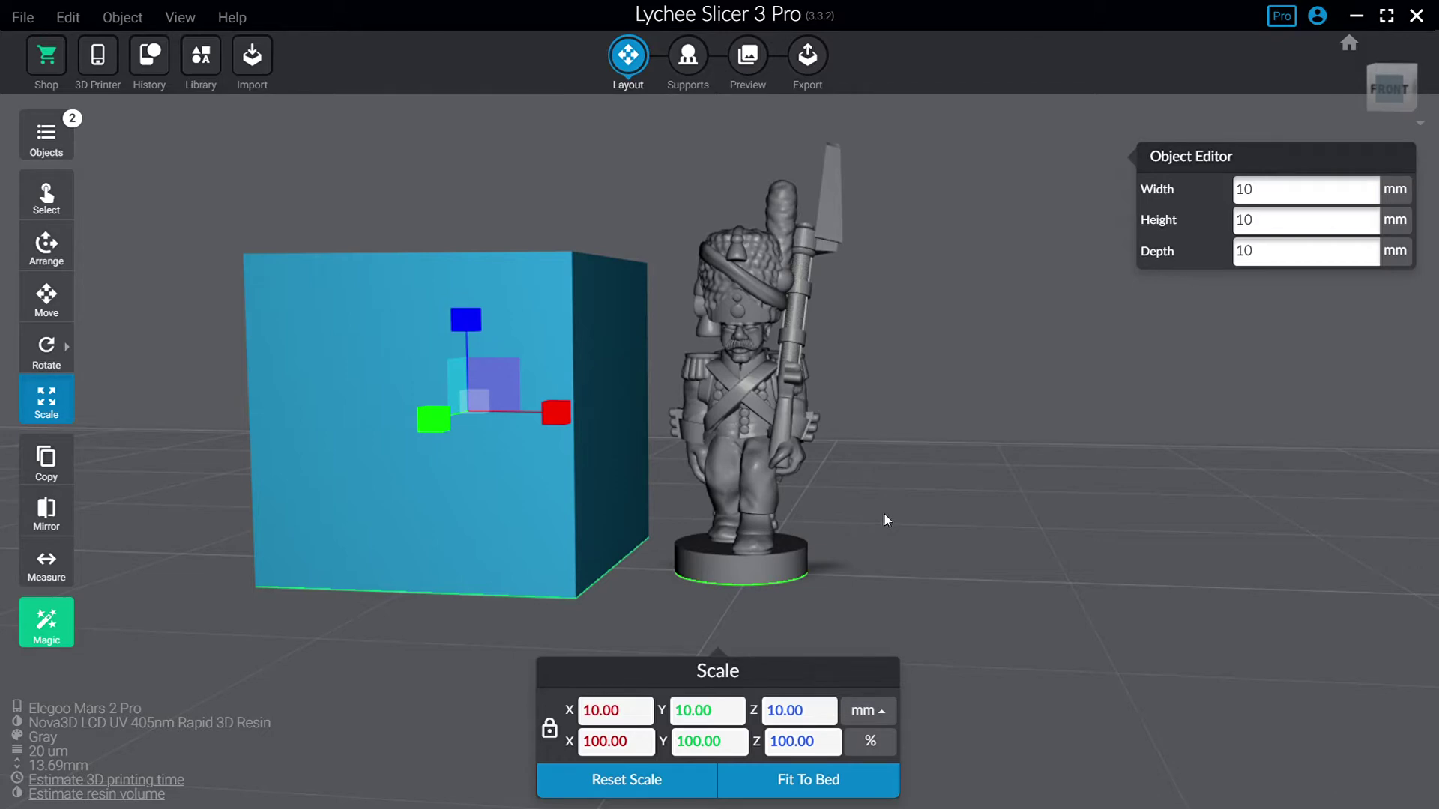
left_click_drag(884, 515, 854, 529)
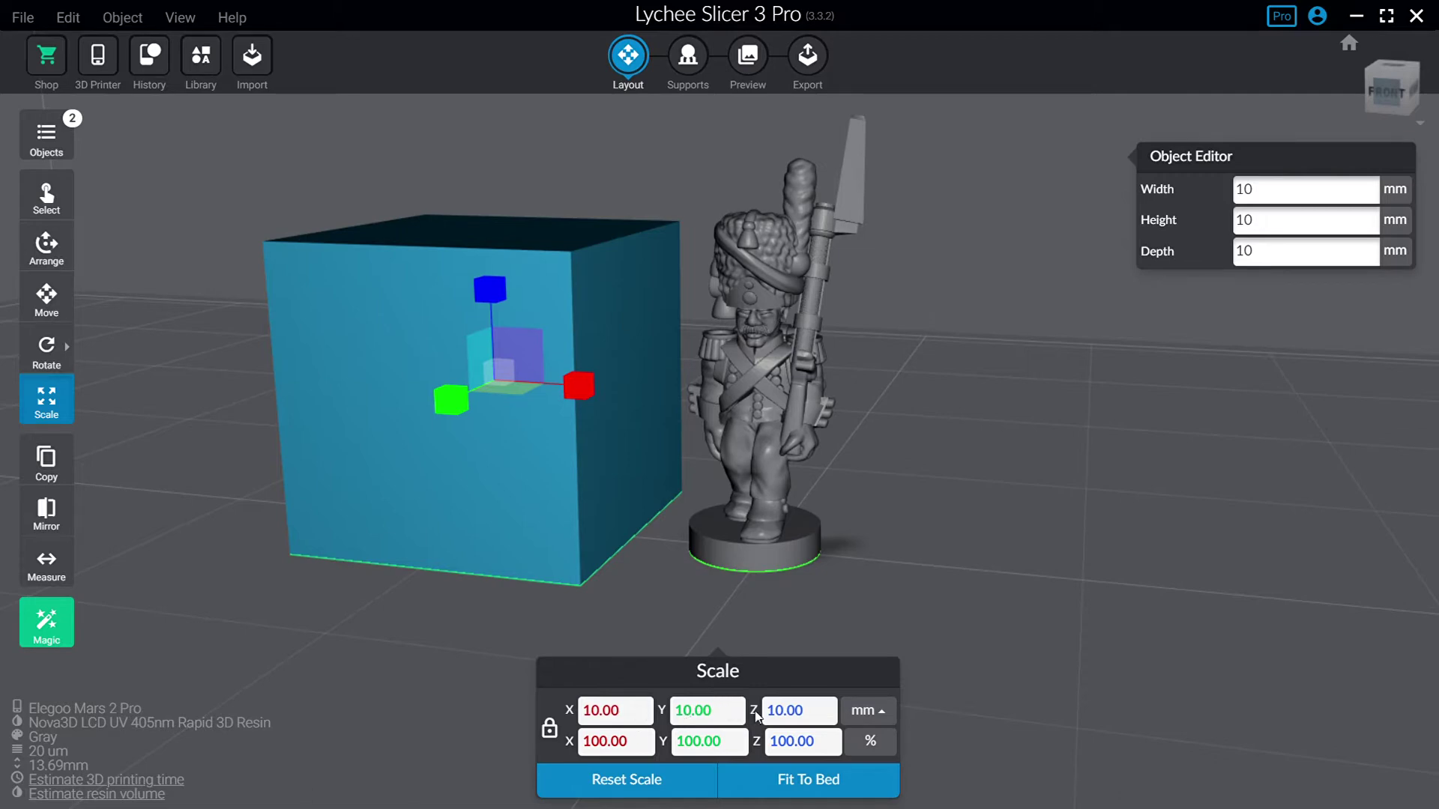
Step: Raise the cube above the platform by setting its Z position to 1.00 mm
mouse_move(41, 348)
left_click(45, 308)
right_click_drag(803, 467, 825, 398)
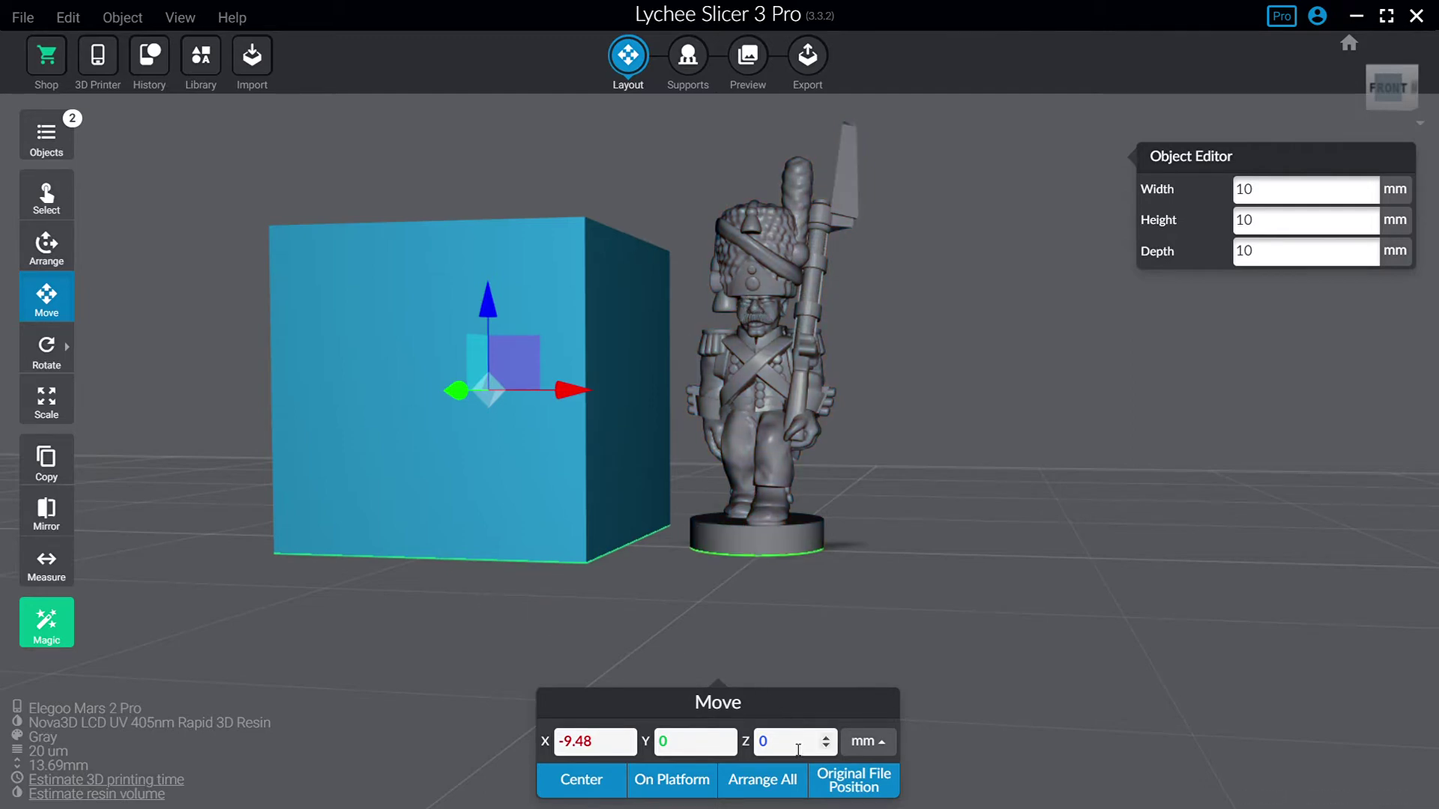
key("Return")
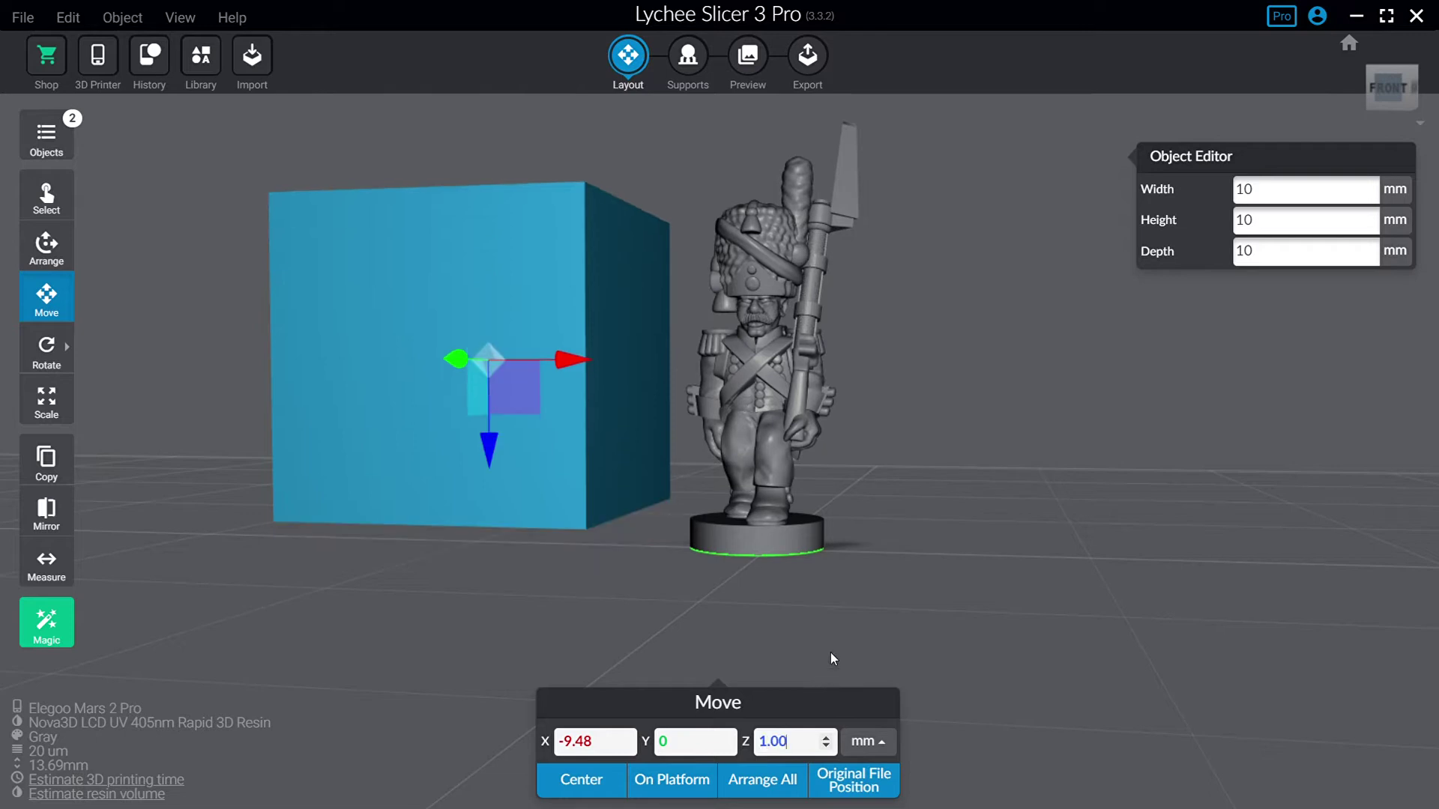
Step: Scale the grenadier uniformly to 120%
left_click_drag(830, 652, 915, 524)
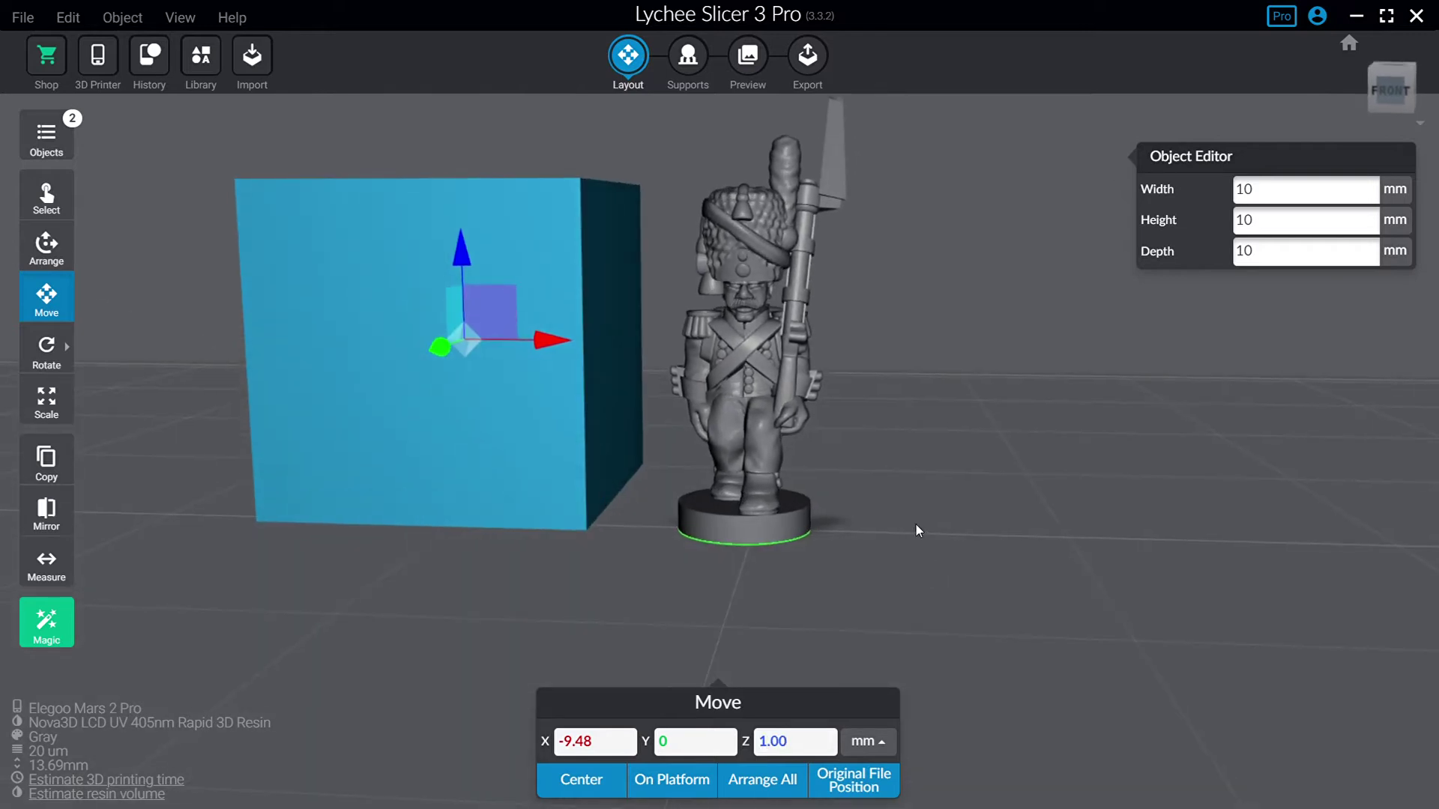
left_click(761, 433)
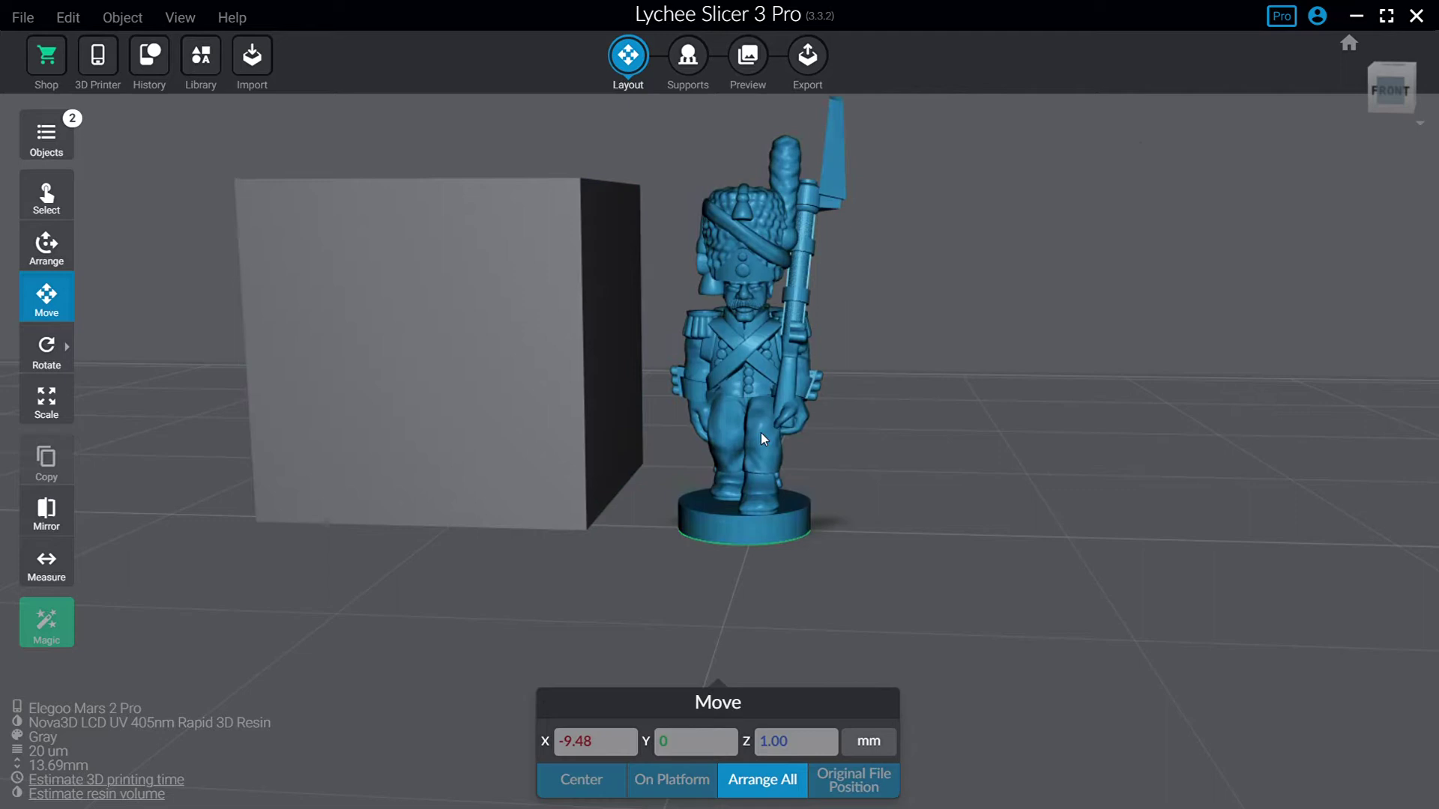
left_click(47, 401)
left_click_drag(564, 340, 739, 540)
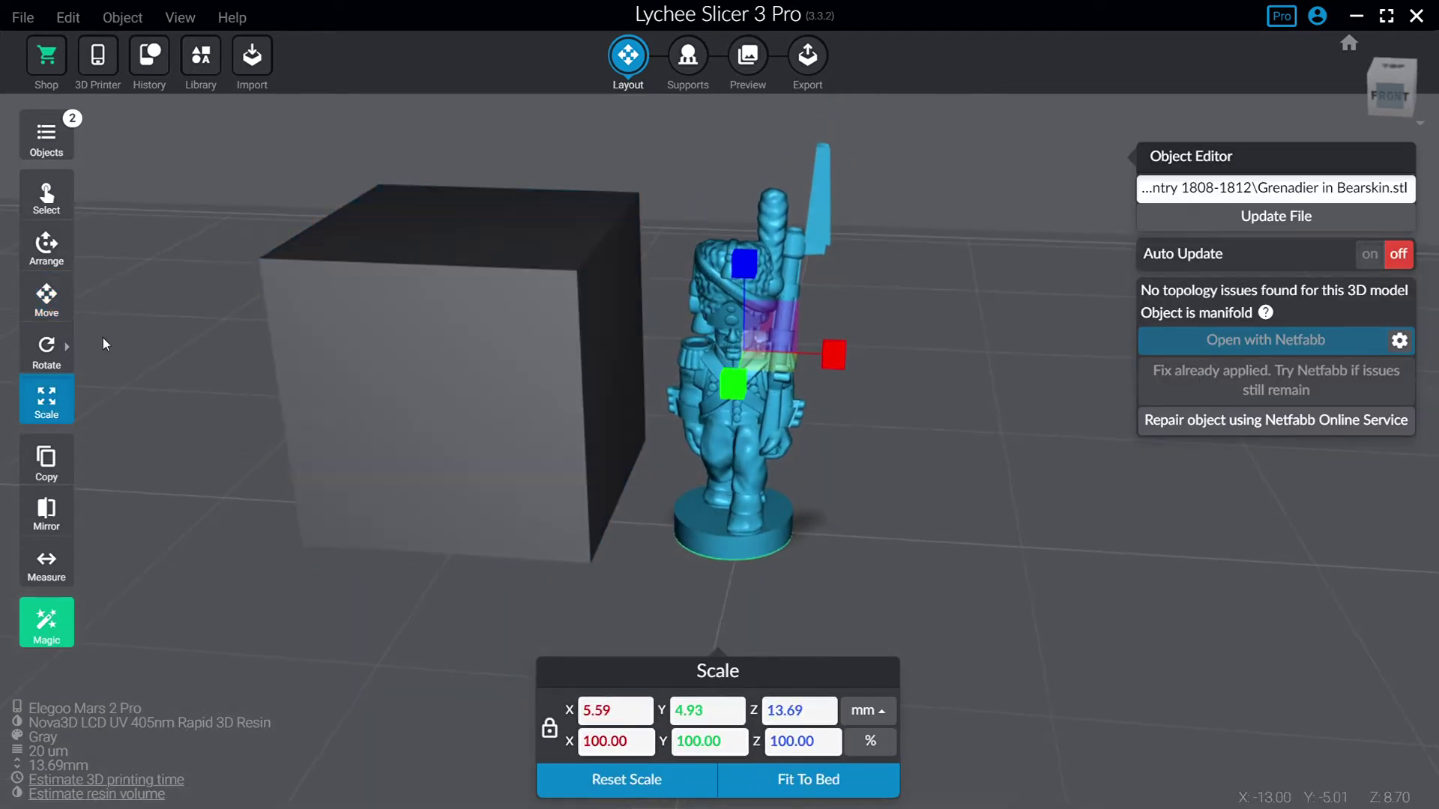
double_click(613, 744)
type("120")
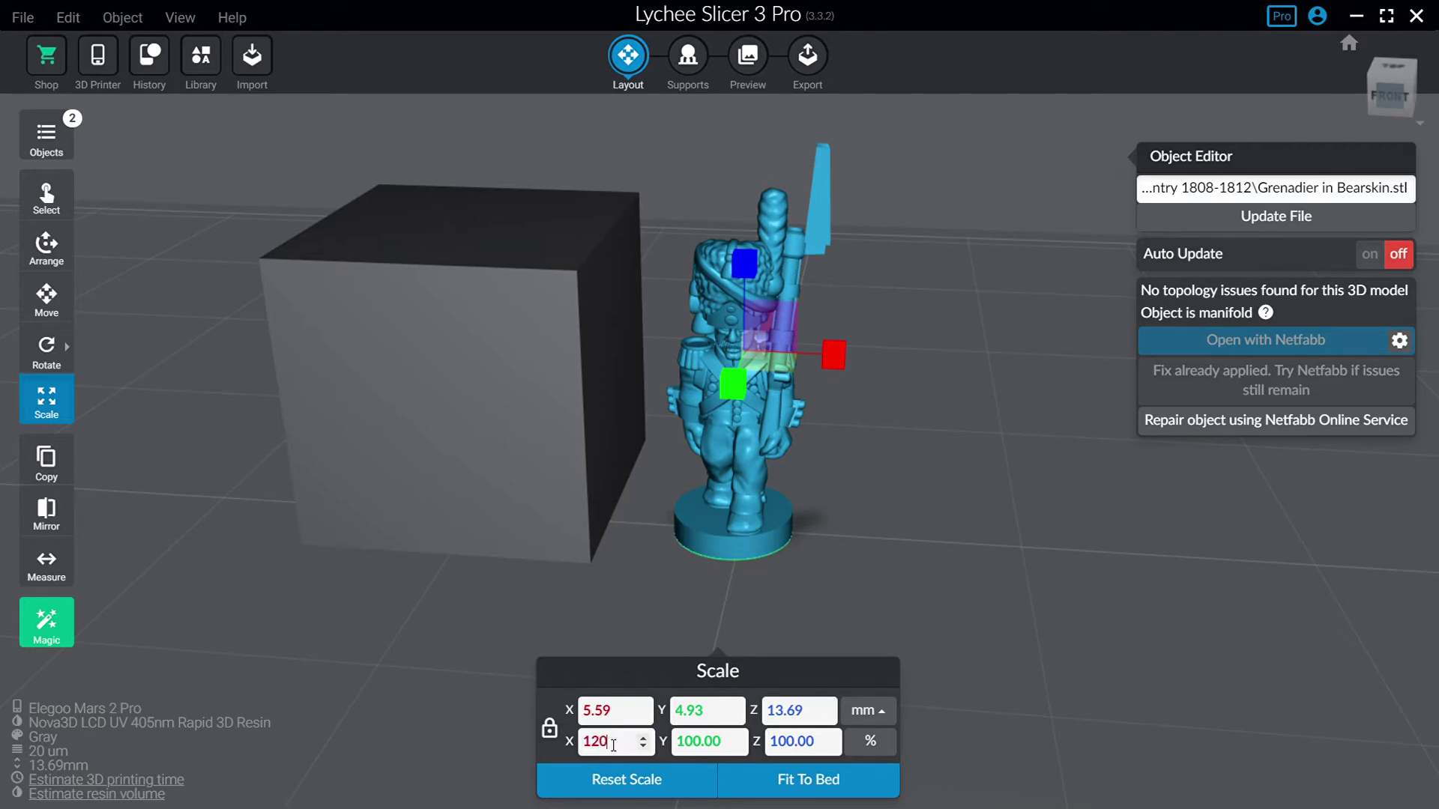
key("Return")
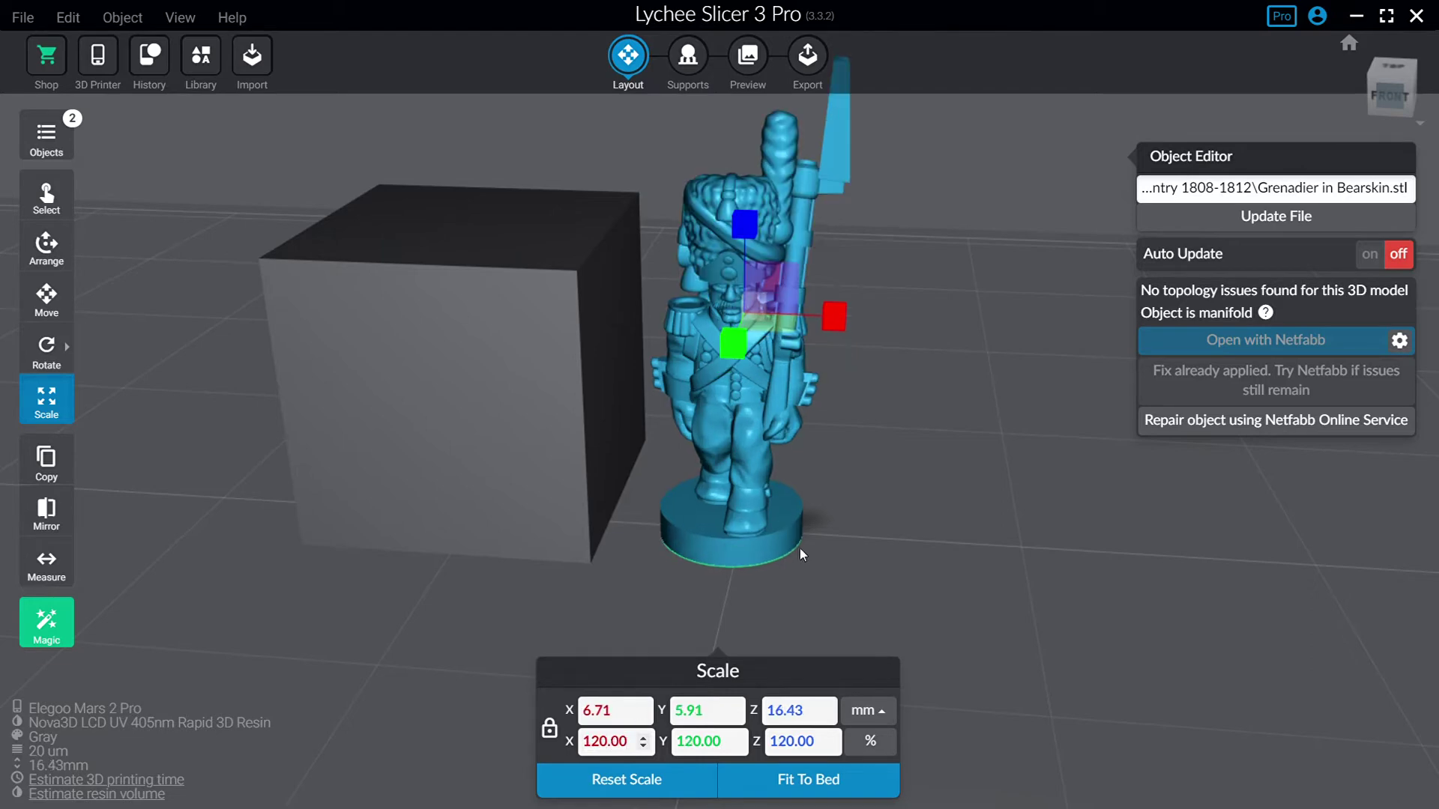
Step: Set the grenadier's uniform scale to 140%
left_click(977, 442)
right_click_drag(977, 442, 996, 390)
mouse_move(788, 407)
right_mouse_down()
mouse_move(804, 395)
mouse_move(800, 412)
right_mouse_up()
left_click(726, 413)
left_click(615, 741)
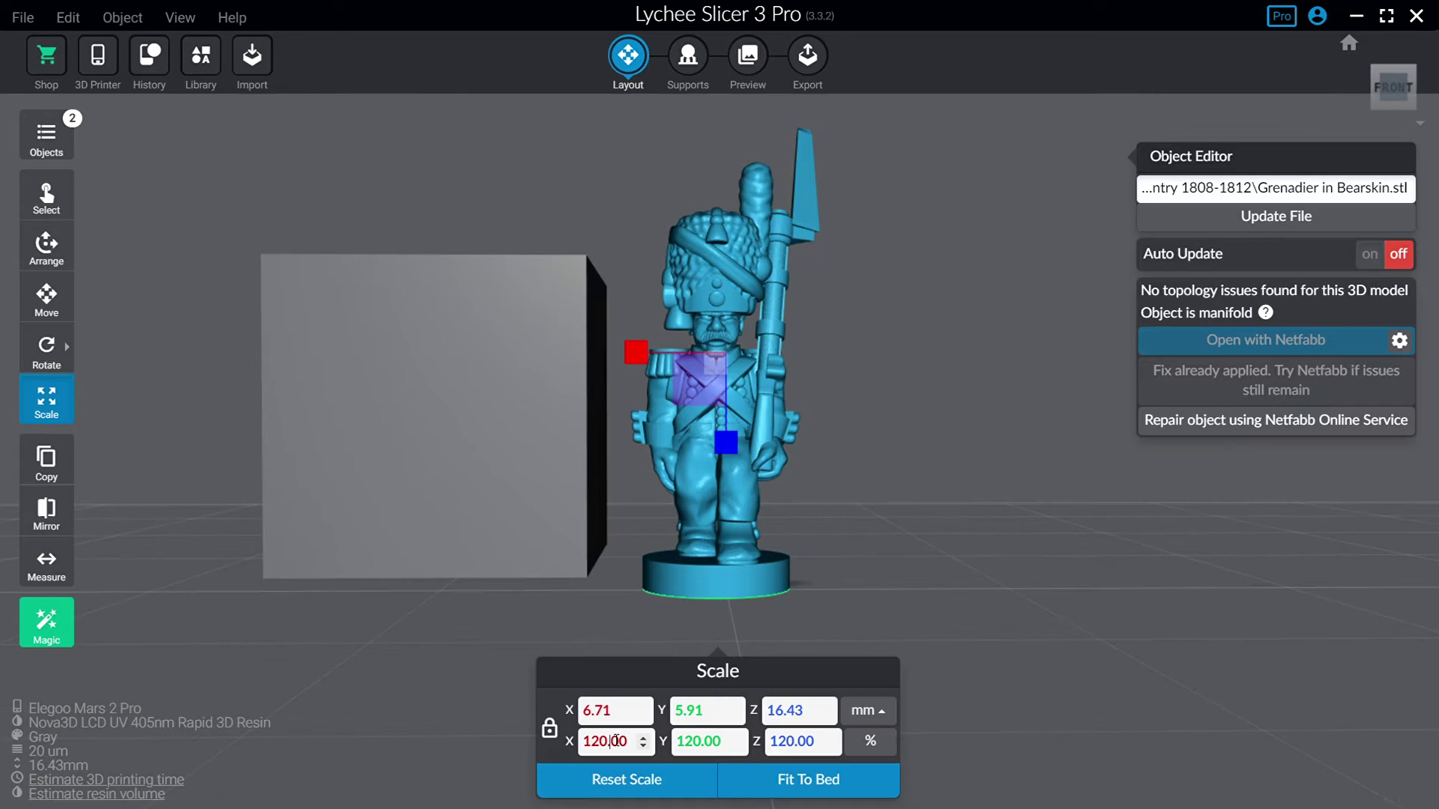
double_click(615, 741)
type("140")
key("Return")
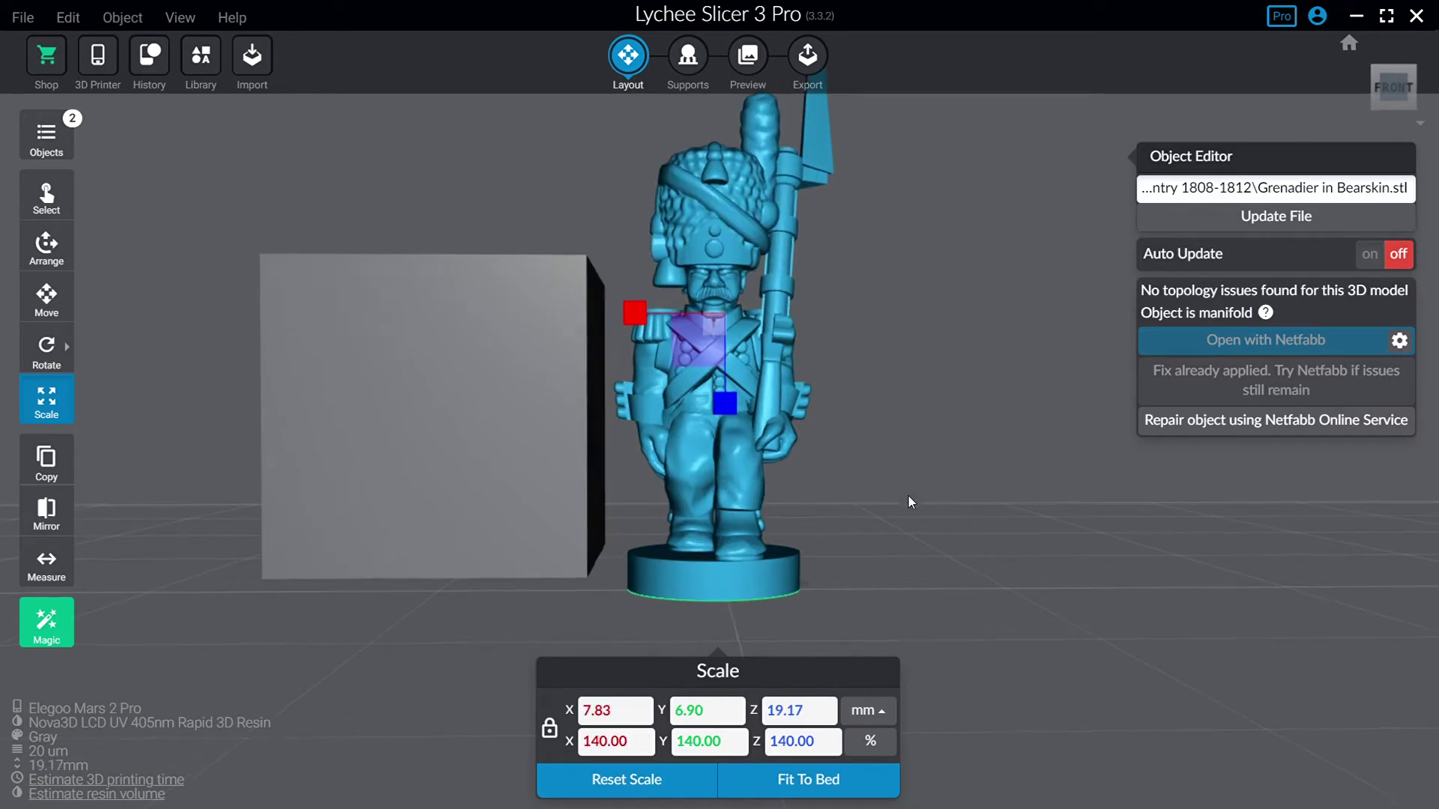
Step: Move the cube clear of the enlarged grenadier, to about X -10.85 mm and Z 1.27 mm
mouse_move(908, 496)
right_mouse_down()
mouse_move(924, 475)
mouse_move(919, 502)
right_mouse_up()
left_click(408, 437)
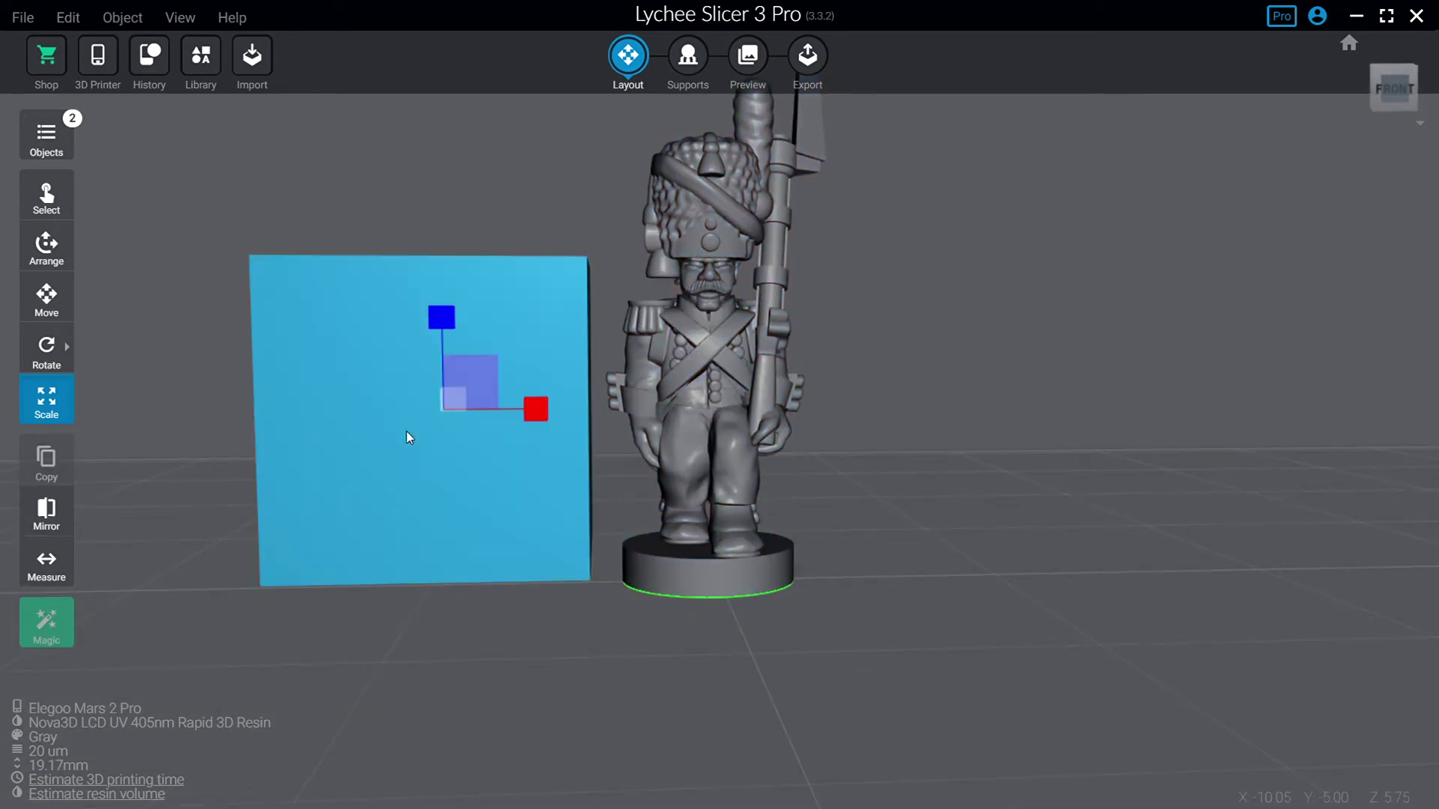
left_click(46, 298)
right_click_drag(623, 369, 577, 388)
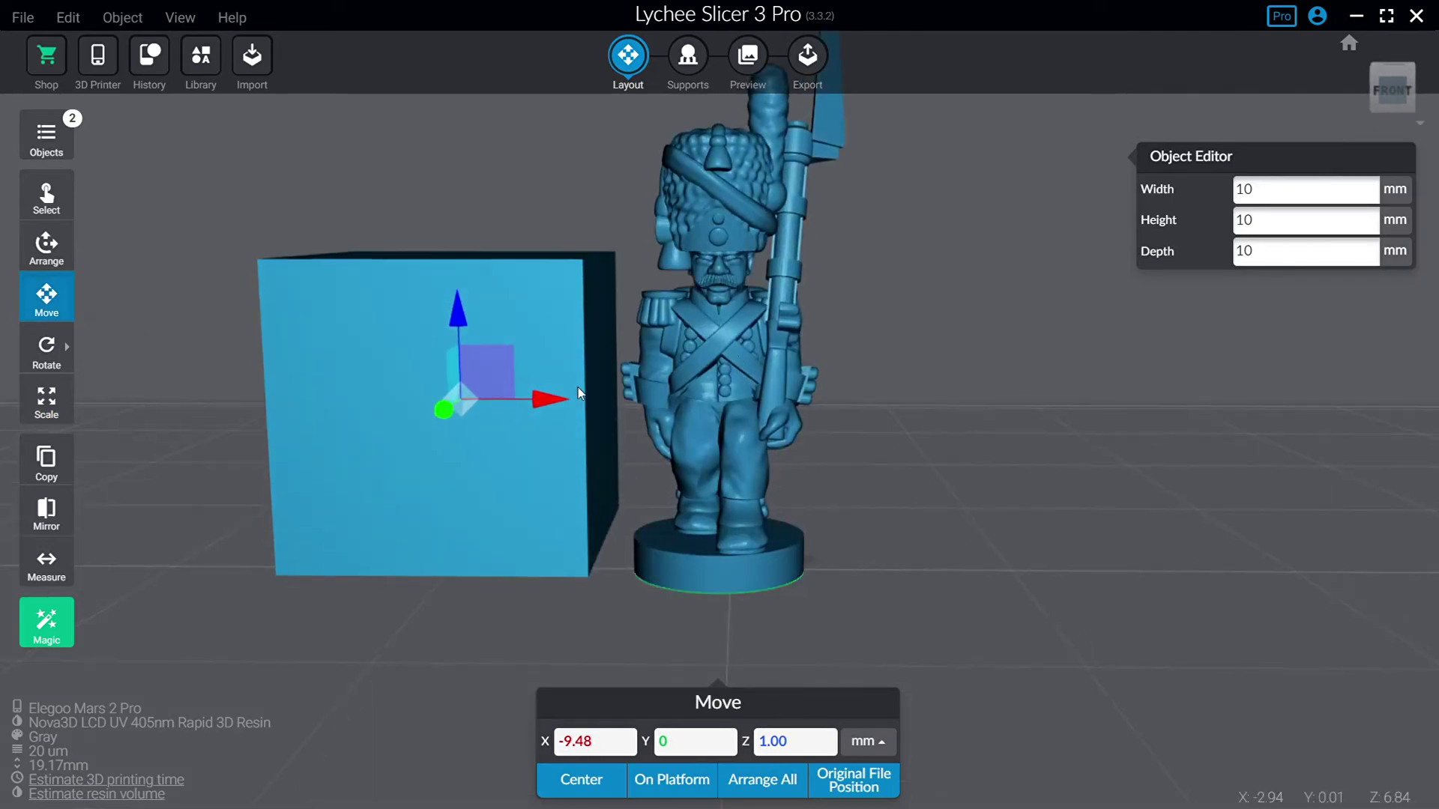
left_click_drag(540, 400, 597, 401)
right_click_drag(946, 418, 911, 392)
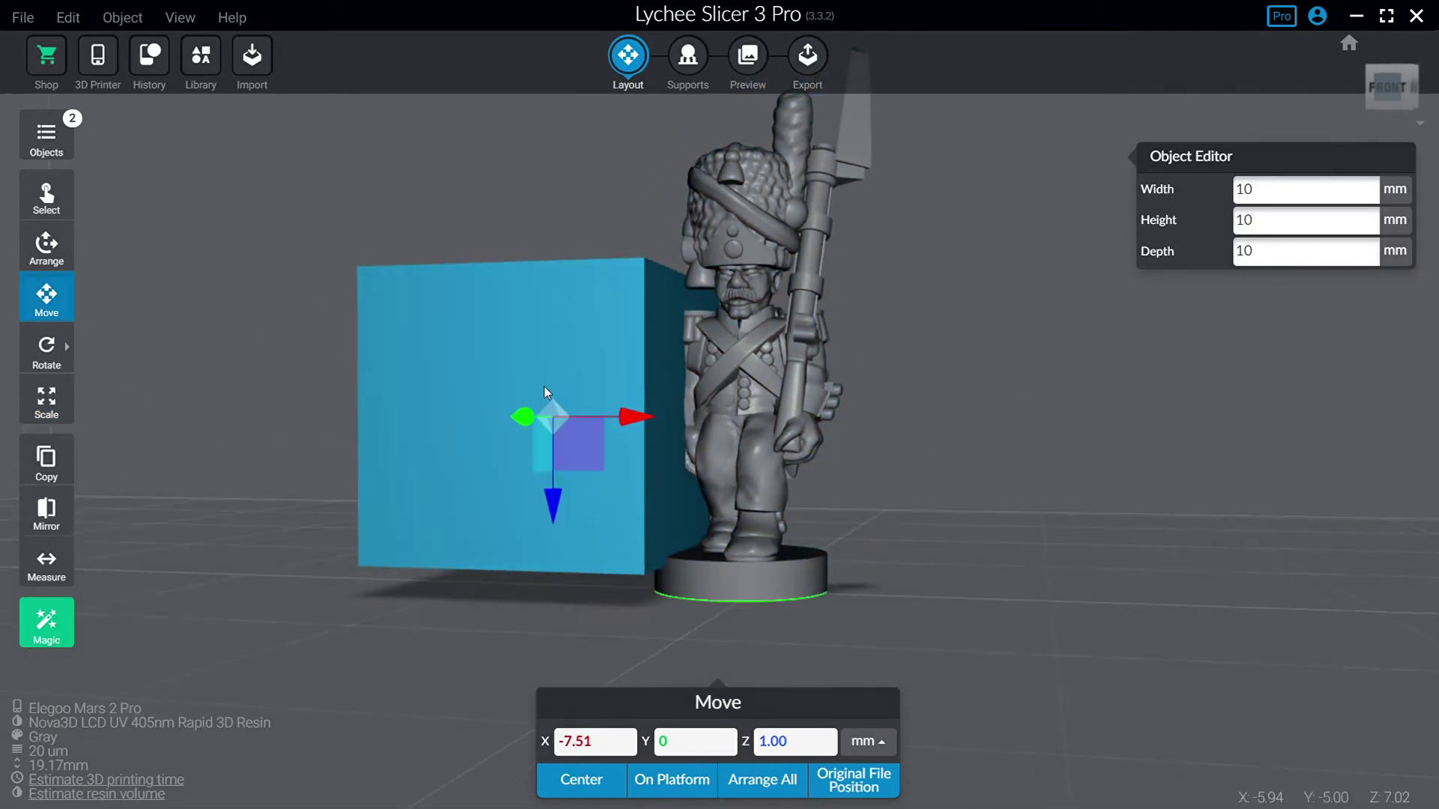
left_click_drag(554, 483, 601, 489)
left_click_drag(721, 456, 1027, 478)
left_click_drag(642, 373, 502, 379)
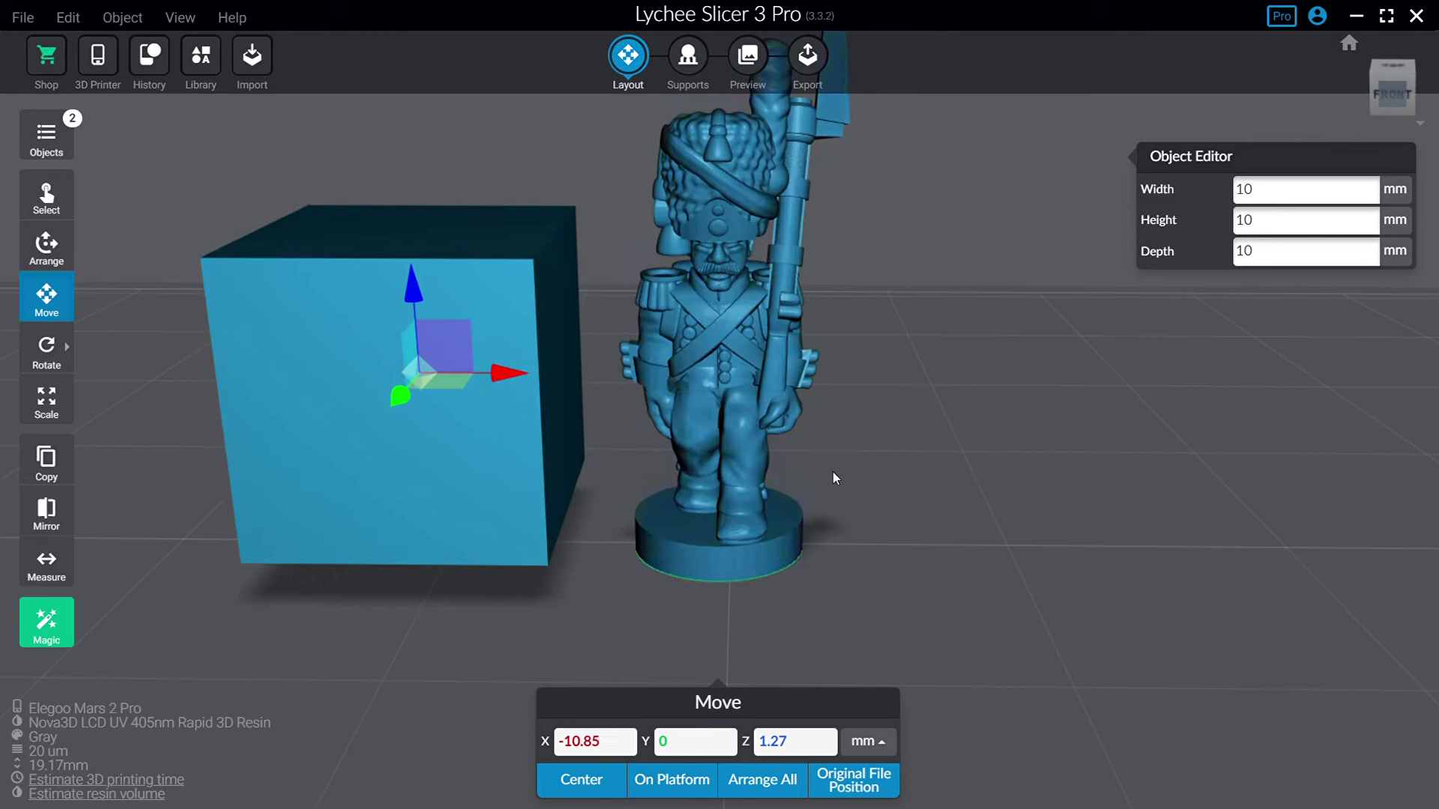
Step: Select the grenadier and compare it with the raised cube from the front and front-right
left_click(727, 519)
left_click(927, 496)
right_click_drag(928, 497, 829, 484)
mouse_move(830, 485)
left_mouse_down()
mouse_move(639, 479)
mouse_move(646, 456)
mouse_move(986, 473)
mouse_move(851, 469)
left_mouse_up()
left_click(755, 429)
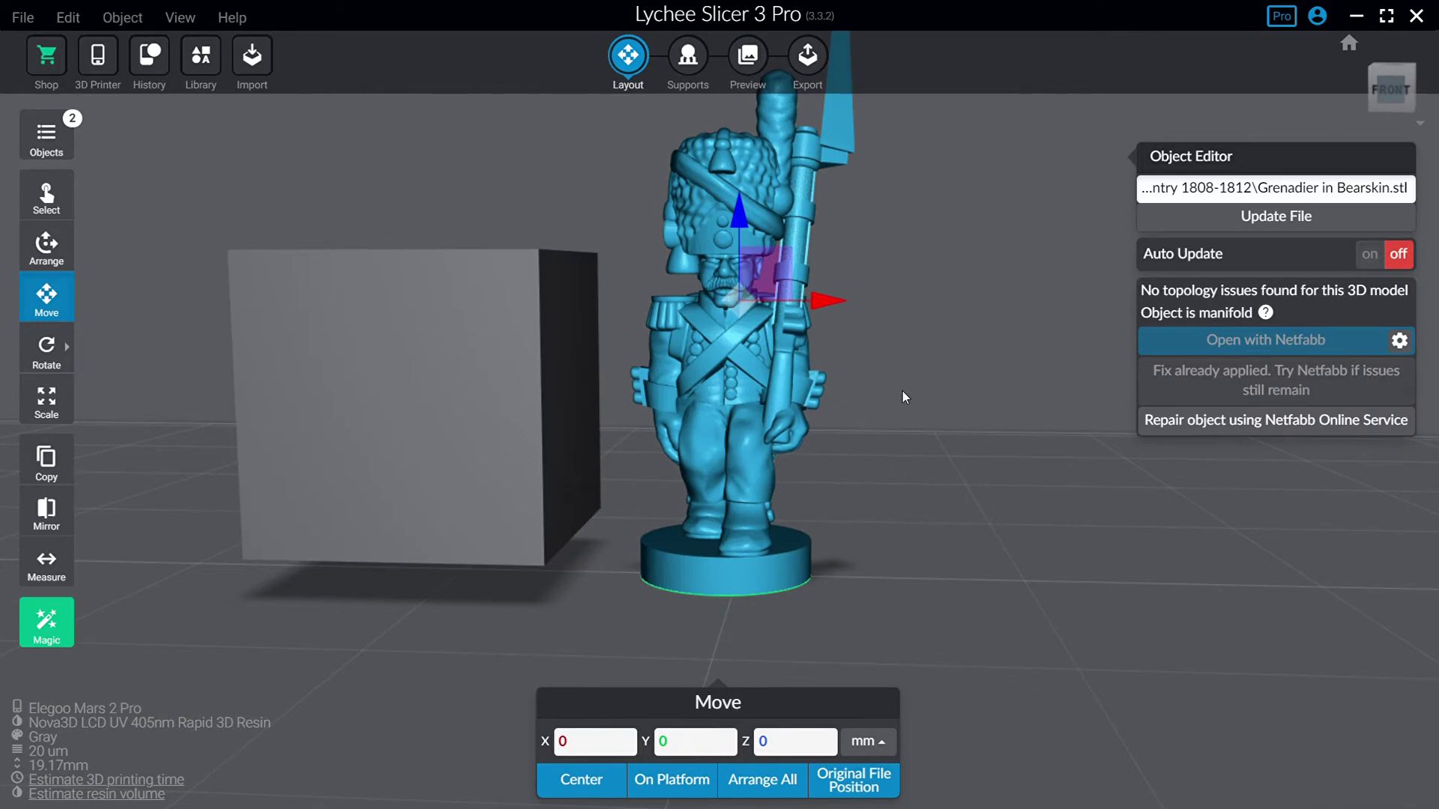
left_click_drag(902, 392, 800, 384)
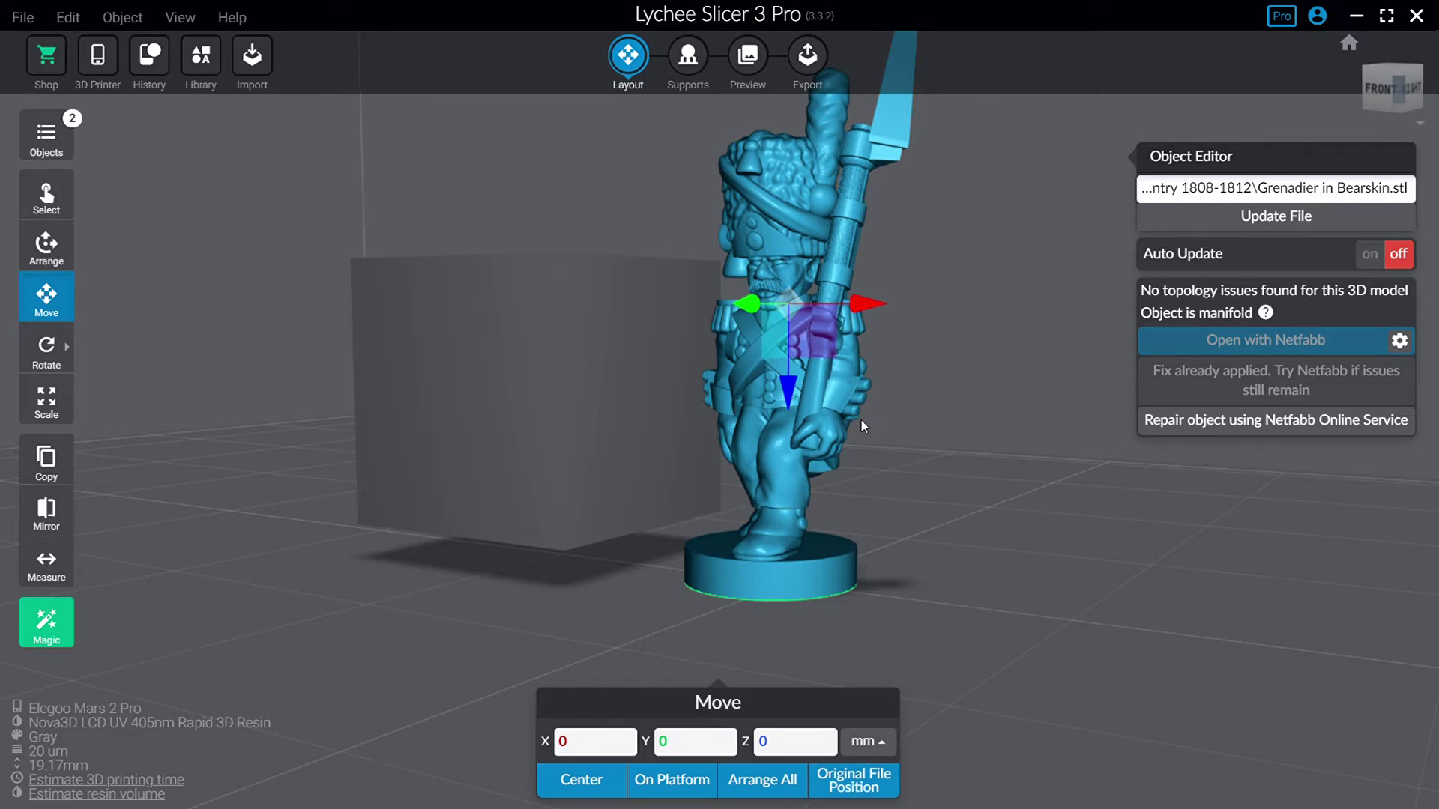
Step: Slim the grenadier non-uniformly by setting its X and Y scale to 120%, without changing its Z scale
mouse_move(940, 448)
left_mouse_down()
mouse_move(997, 453)
mouse_move(944, 440)
left_mouse_up()
left_click(941, 439)
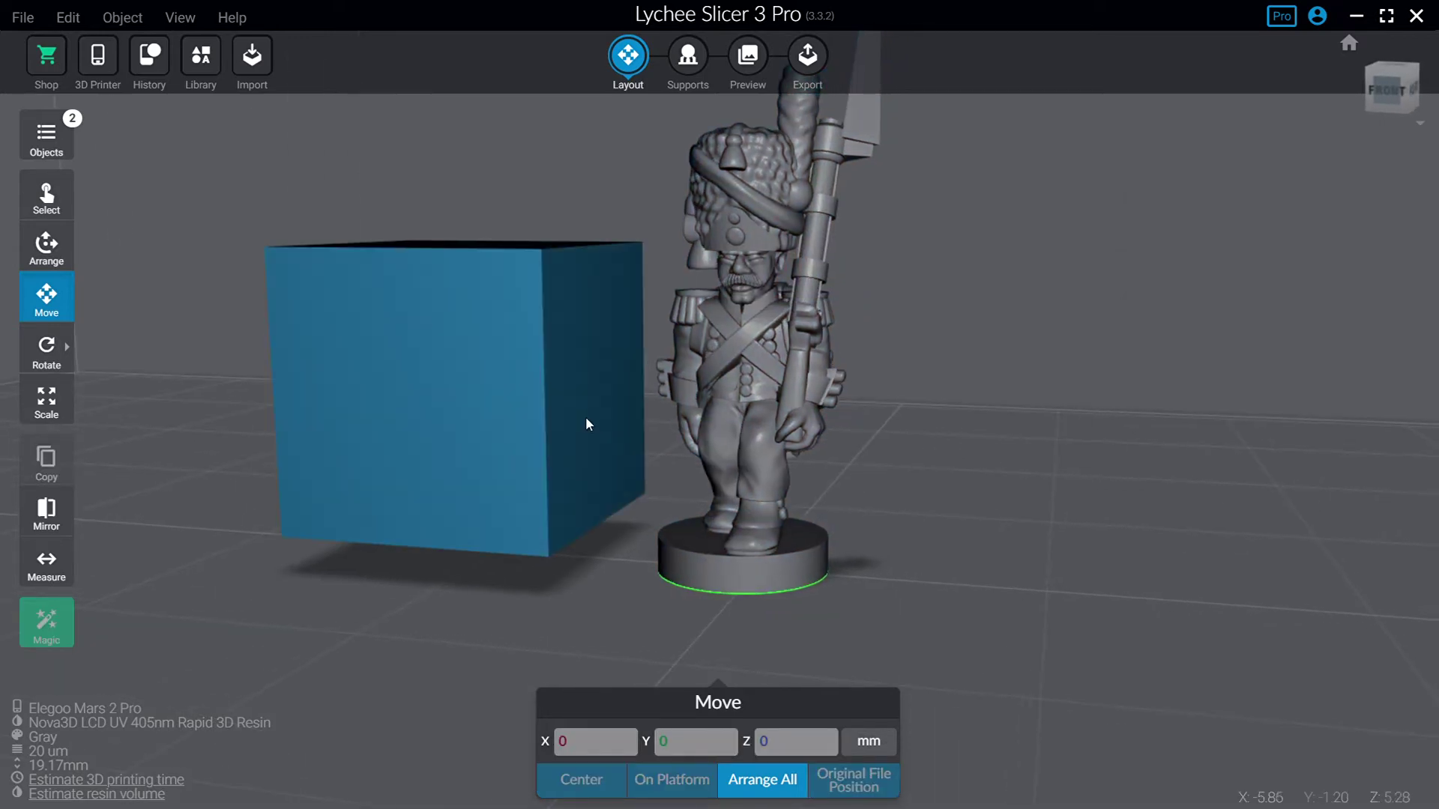
left_click(726, 431)
left_click(50, 420)
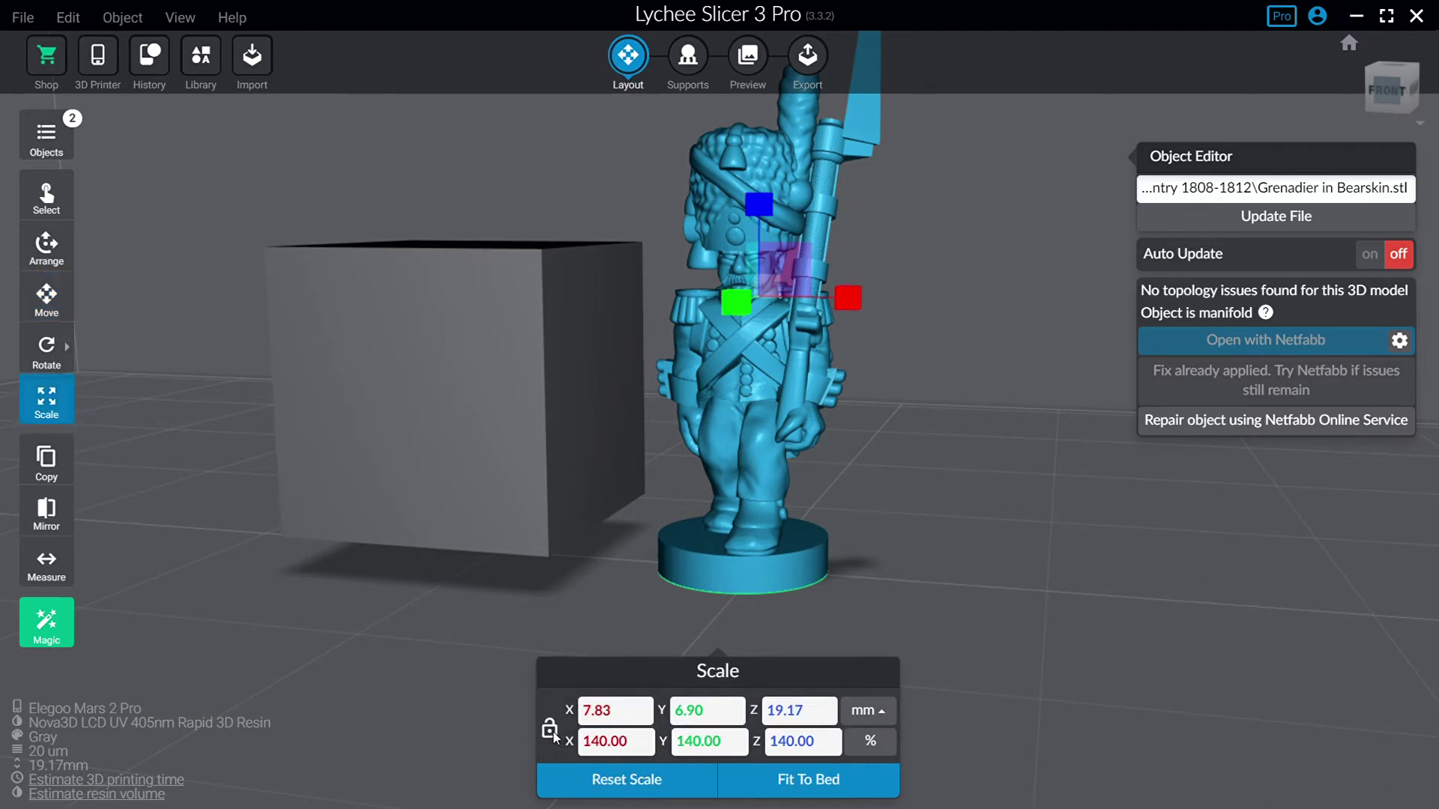
double_click(616, 742)
type("120")
key("Return")
double_click(700, 743)
type("120")
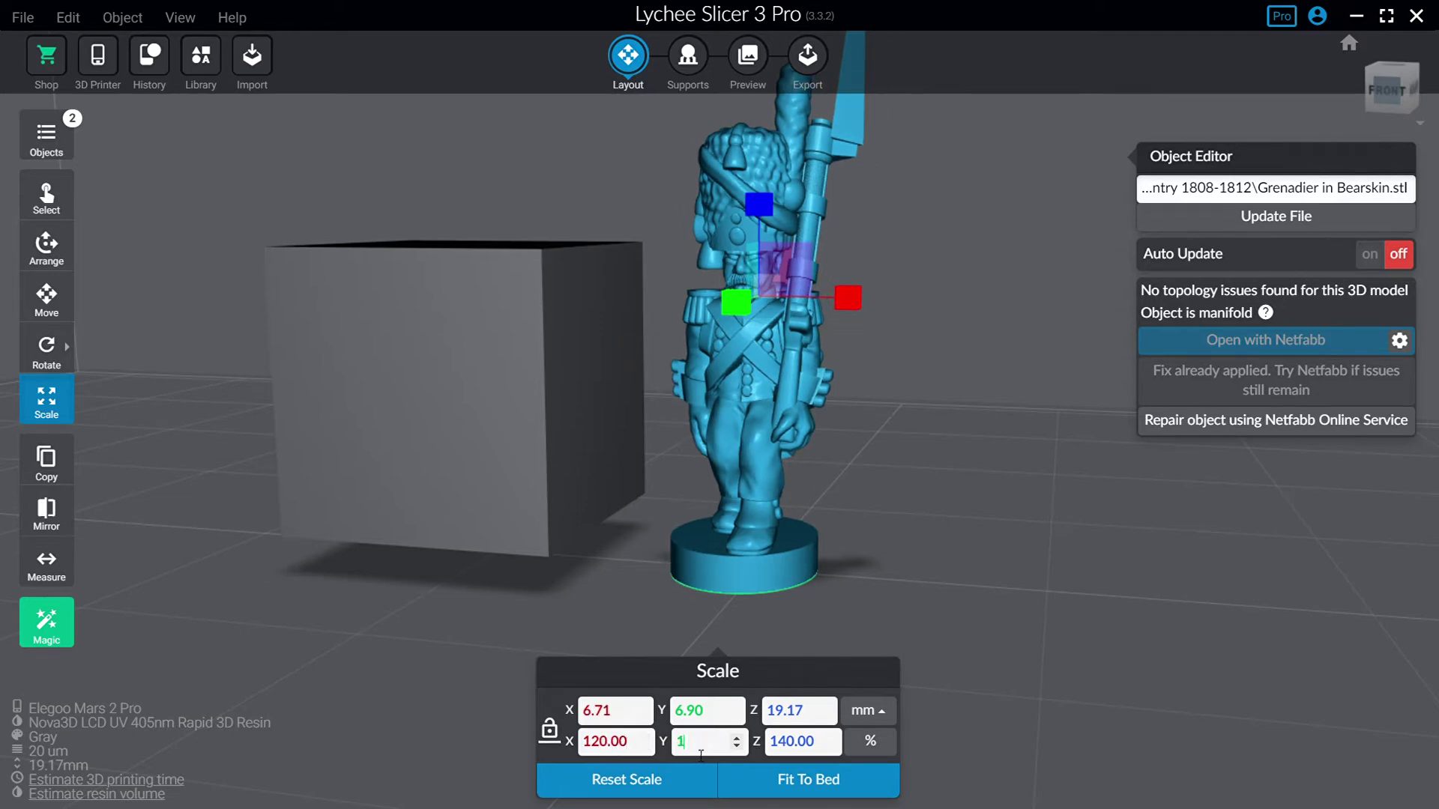
left_click(973, 646)
right_click_drag(1019, 585, 1061, 564)
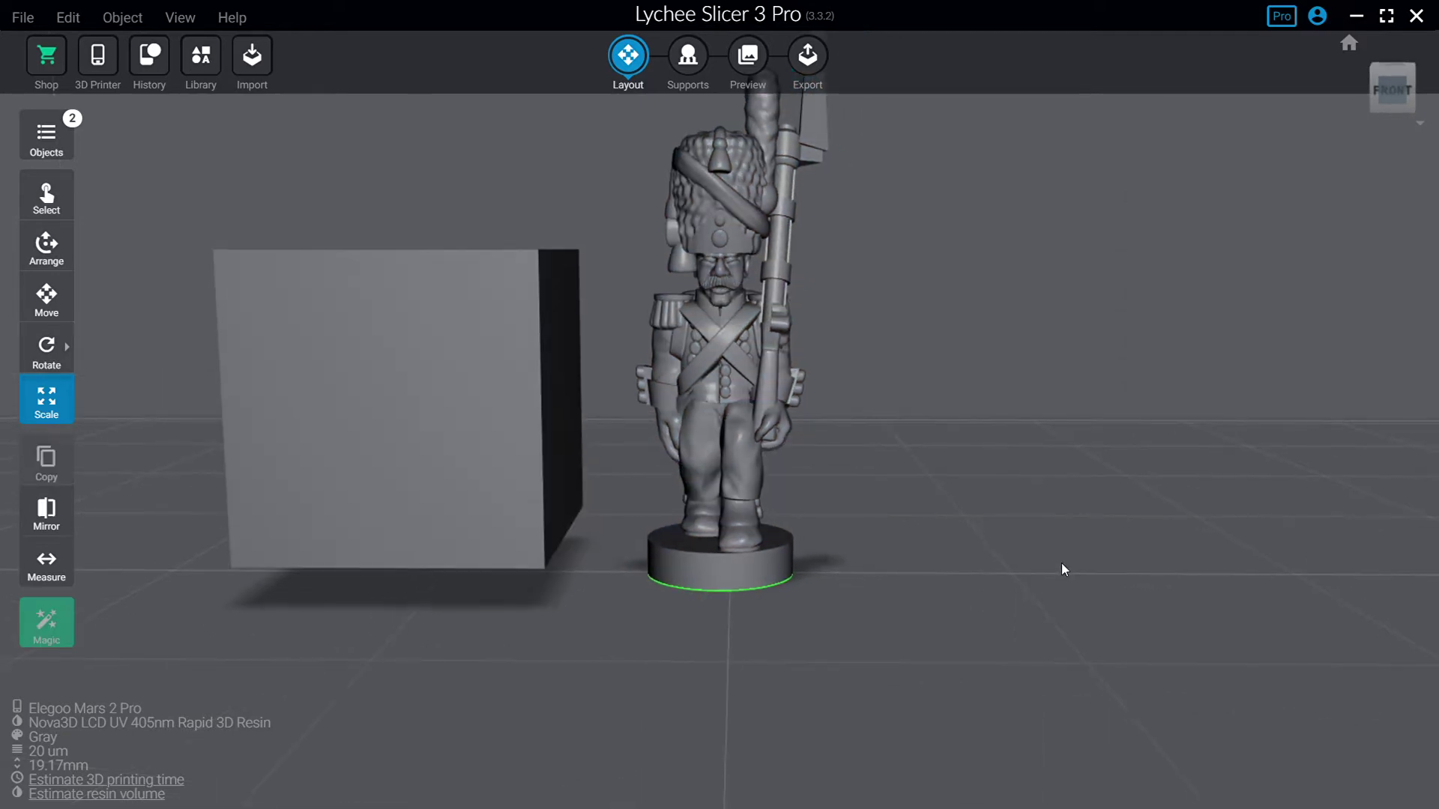
Step: Set the grenadier's X and Y scale to 130%, without changing its Z scale
left_click(675, 429)
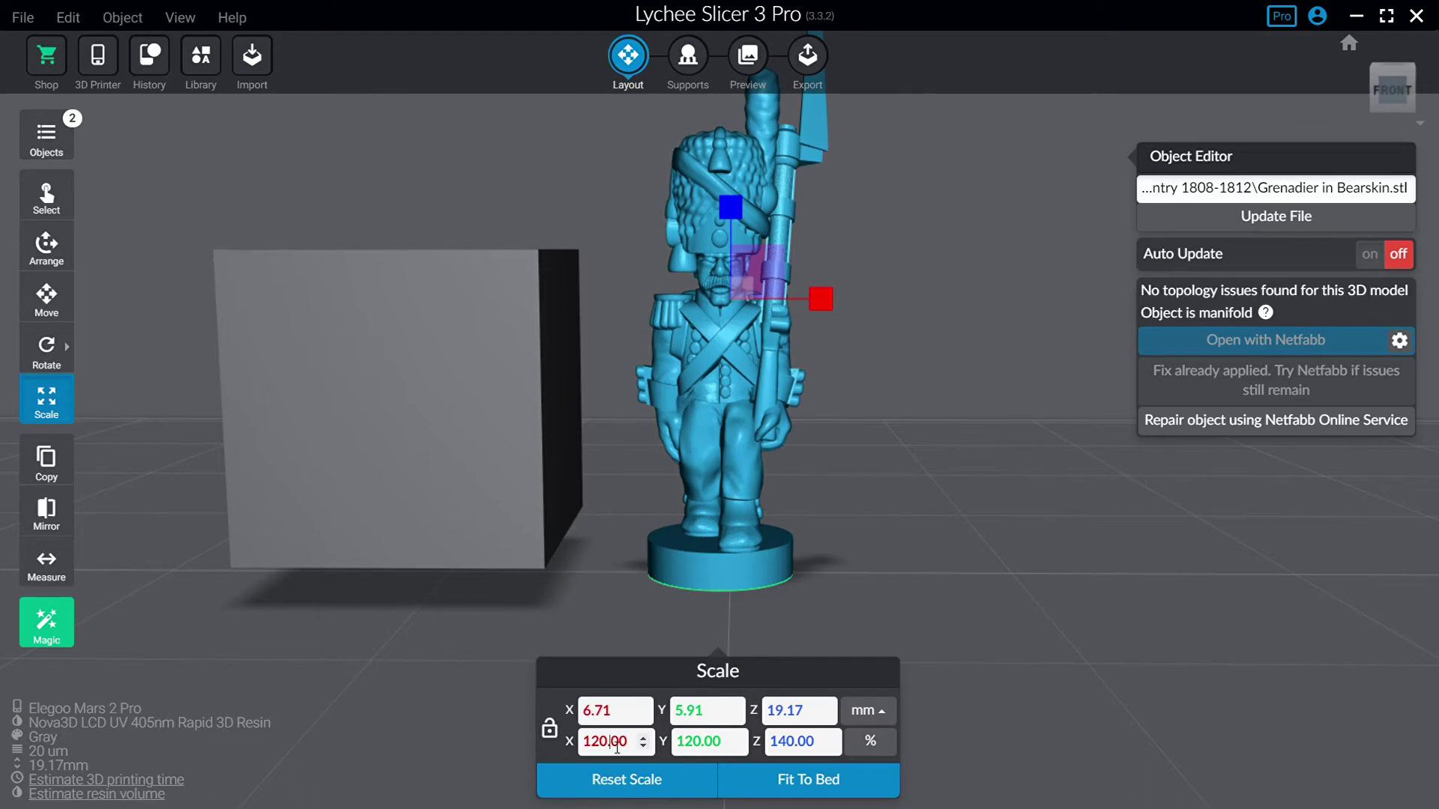
double_click(603, 742)
type("130")
key("Return")
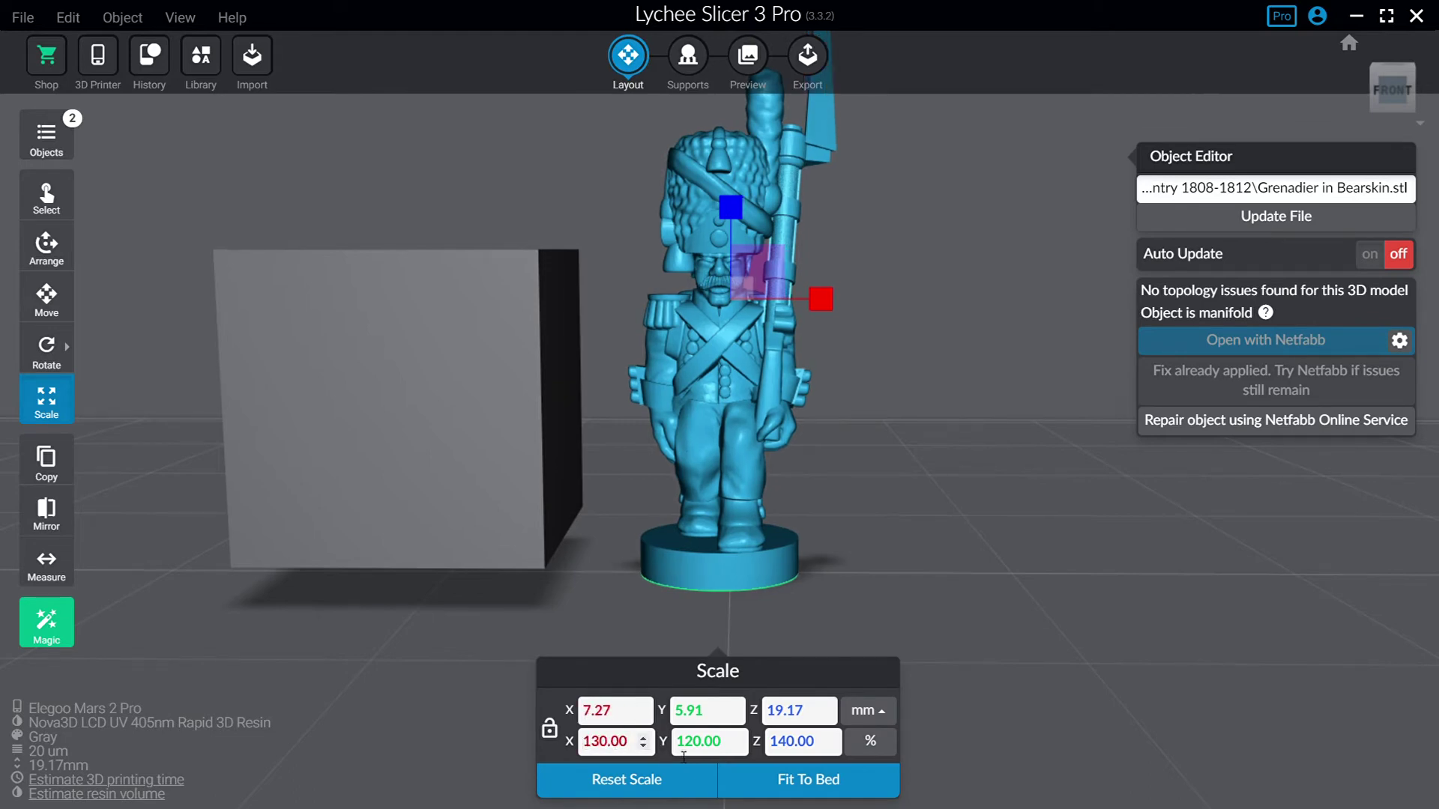
double_click(711, 742)
type("130")
key("Return")
left_click(1038, 479)
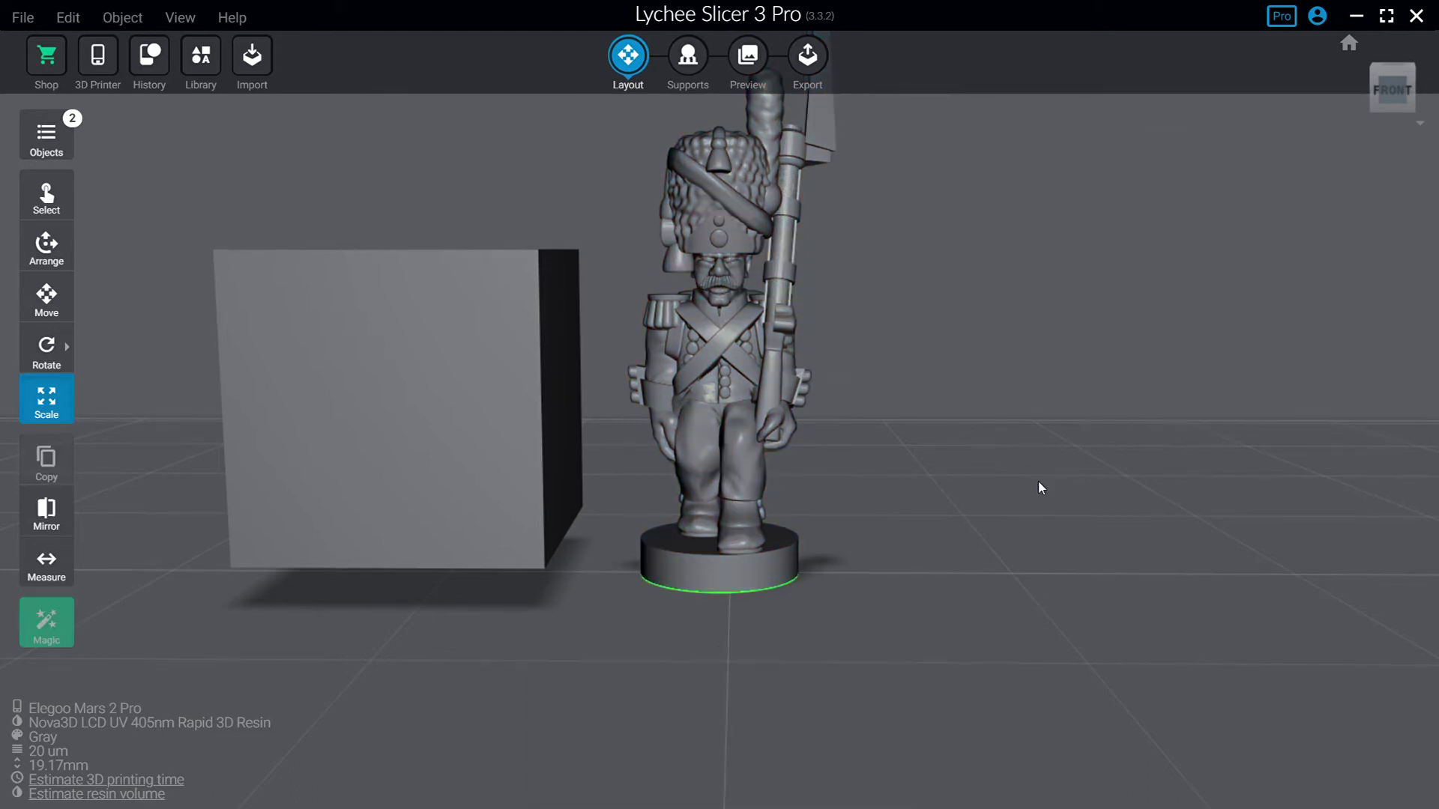
Step: Compare the grenadier's proportions from the front and front-right, and set its X and Y scale to 140%
left_click_drag(1037, 480, 983, 473)
left_click(727, 470)
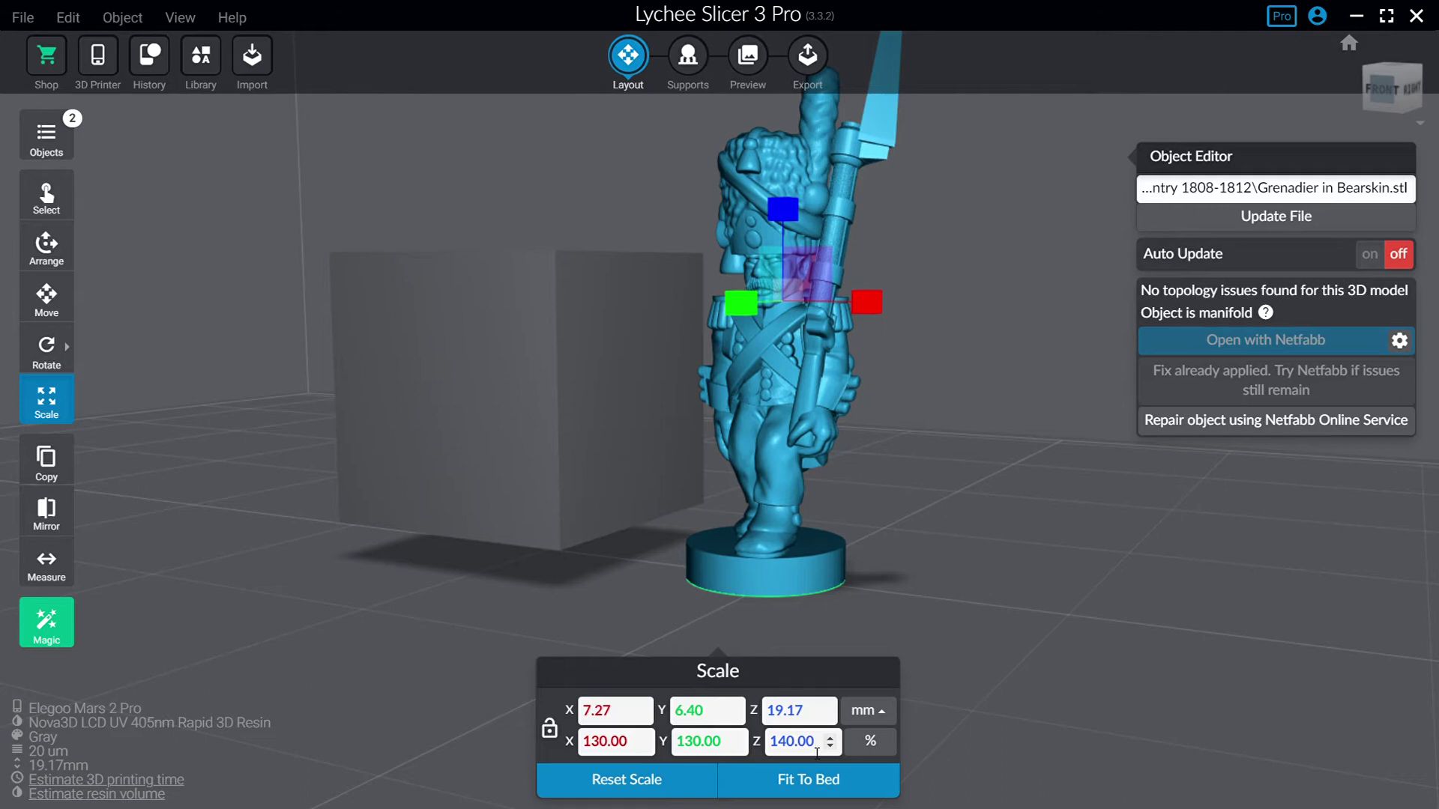
left_click_drag(833, 601, 848, 602)
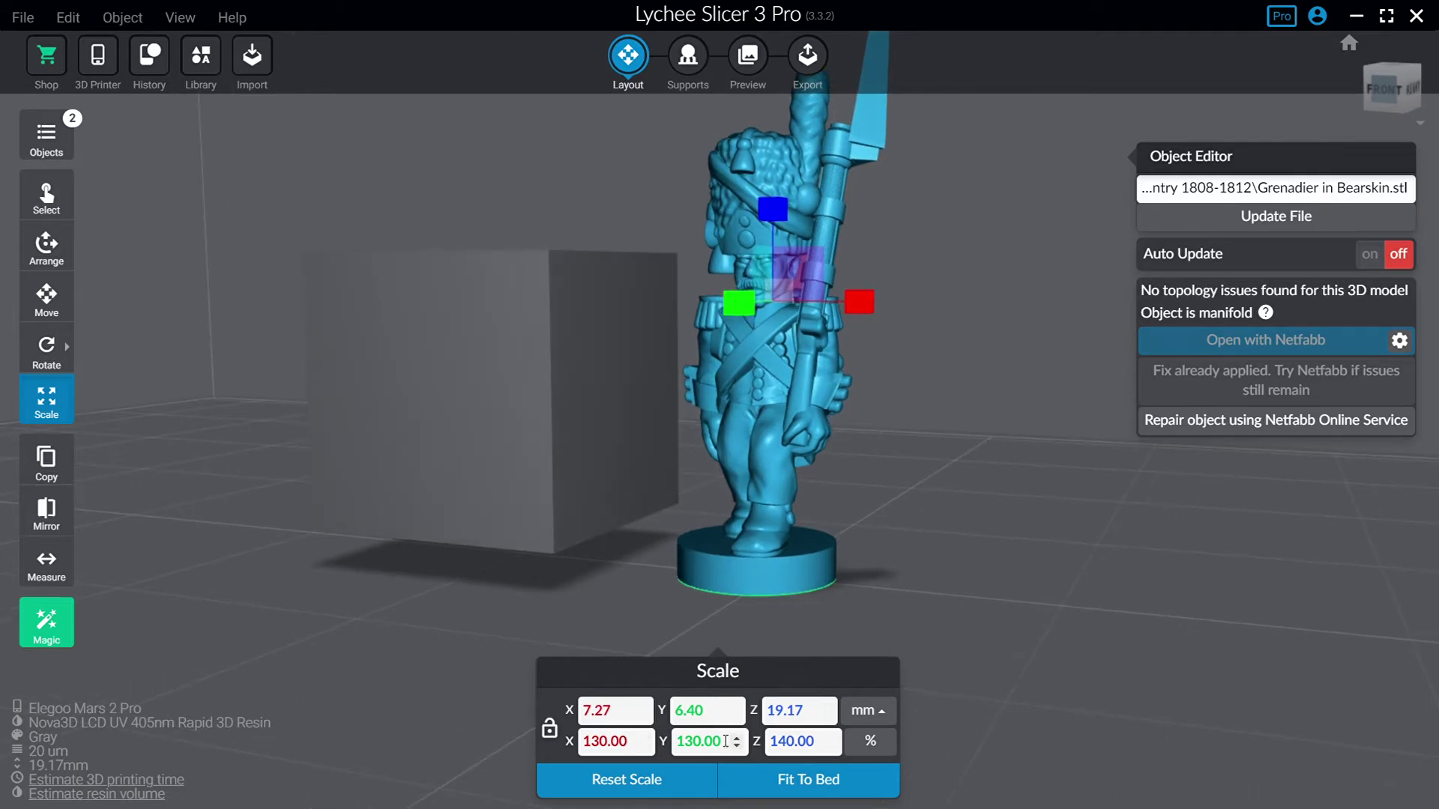
left_click_drag(828, 419, 848, 398)
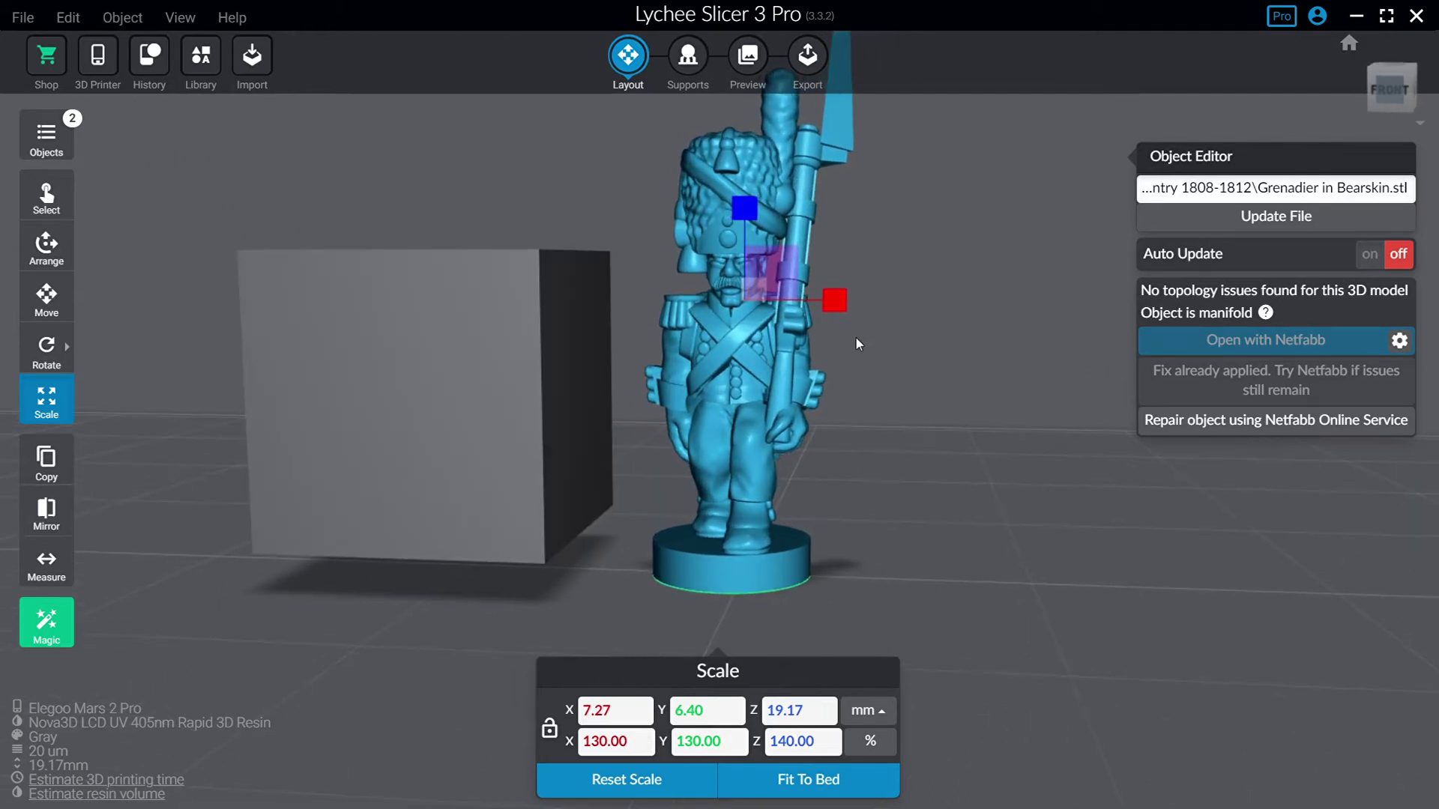
left_click_drag(642, 331, 888, 365)
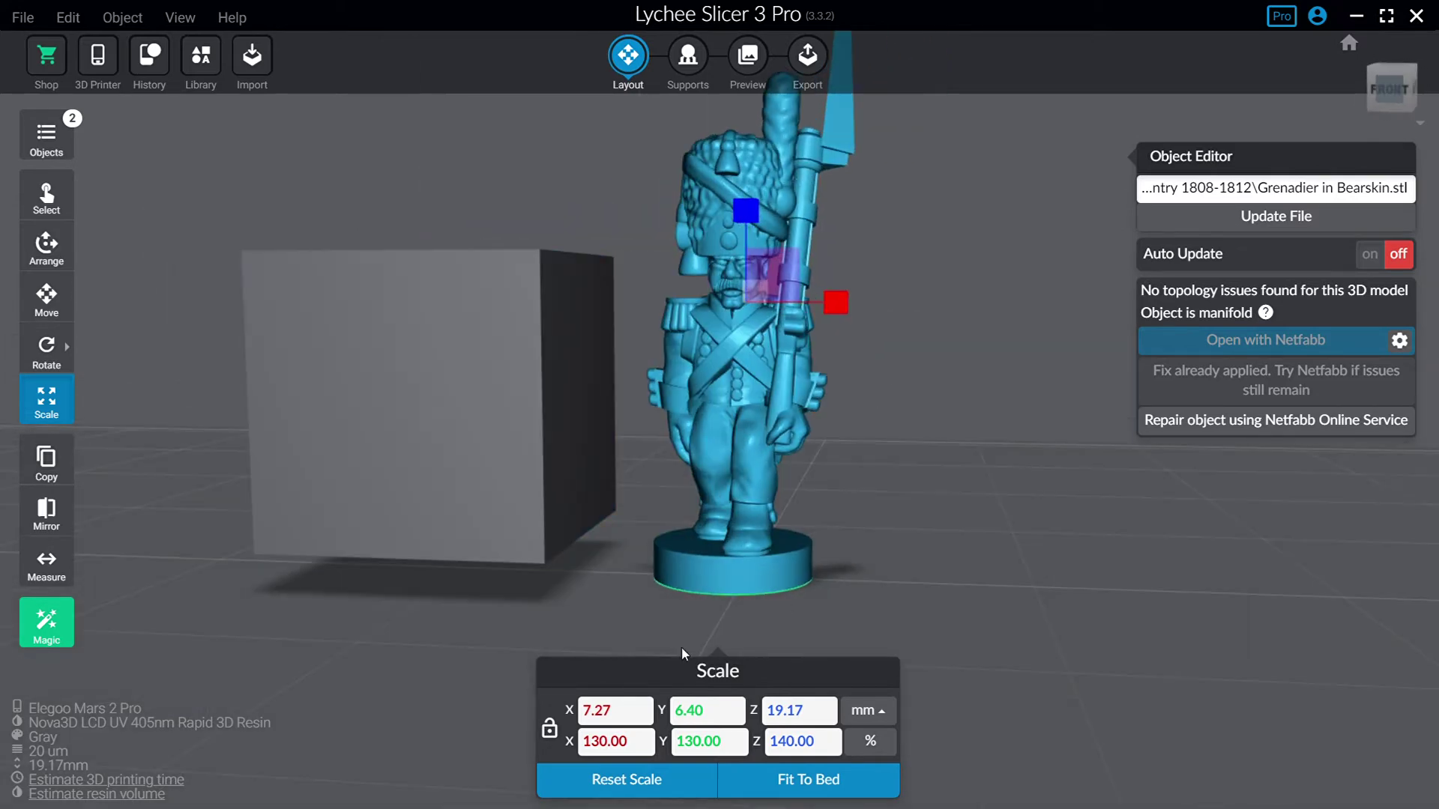
key("BackSpace")
key("BackSpace")
key("BackSpace")
key("BackSpace")
key("BackSpace")
type("40.00")
double_click(697, 742)
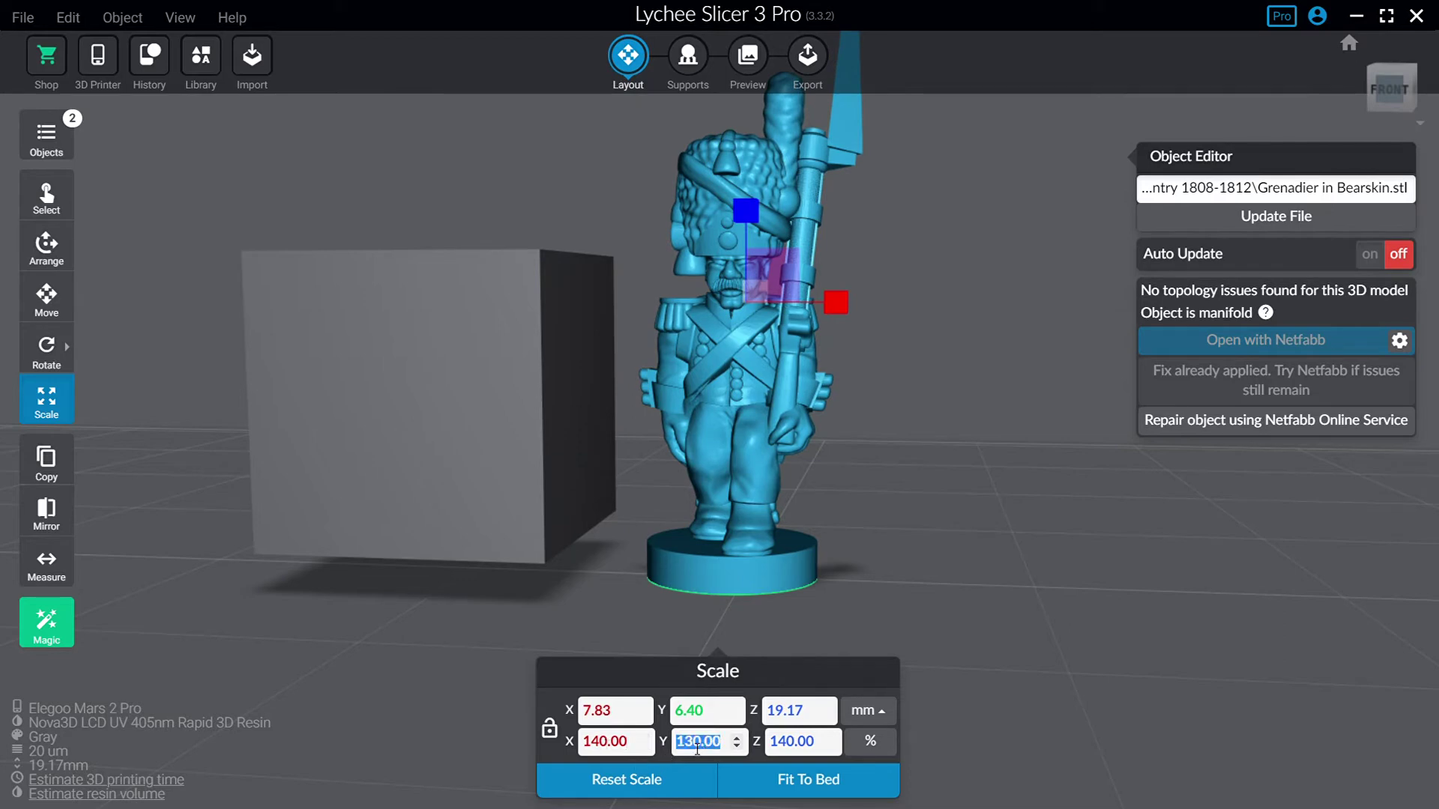
type("140")
Step: Select the reference cube and set its size along X to 15 mm
left_click(416, 519)
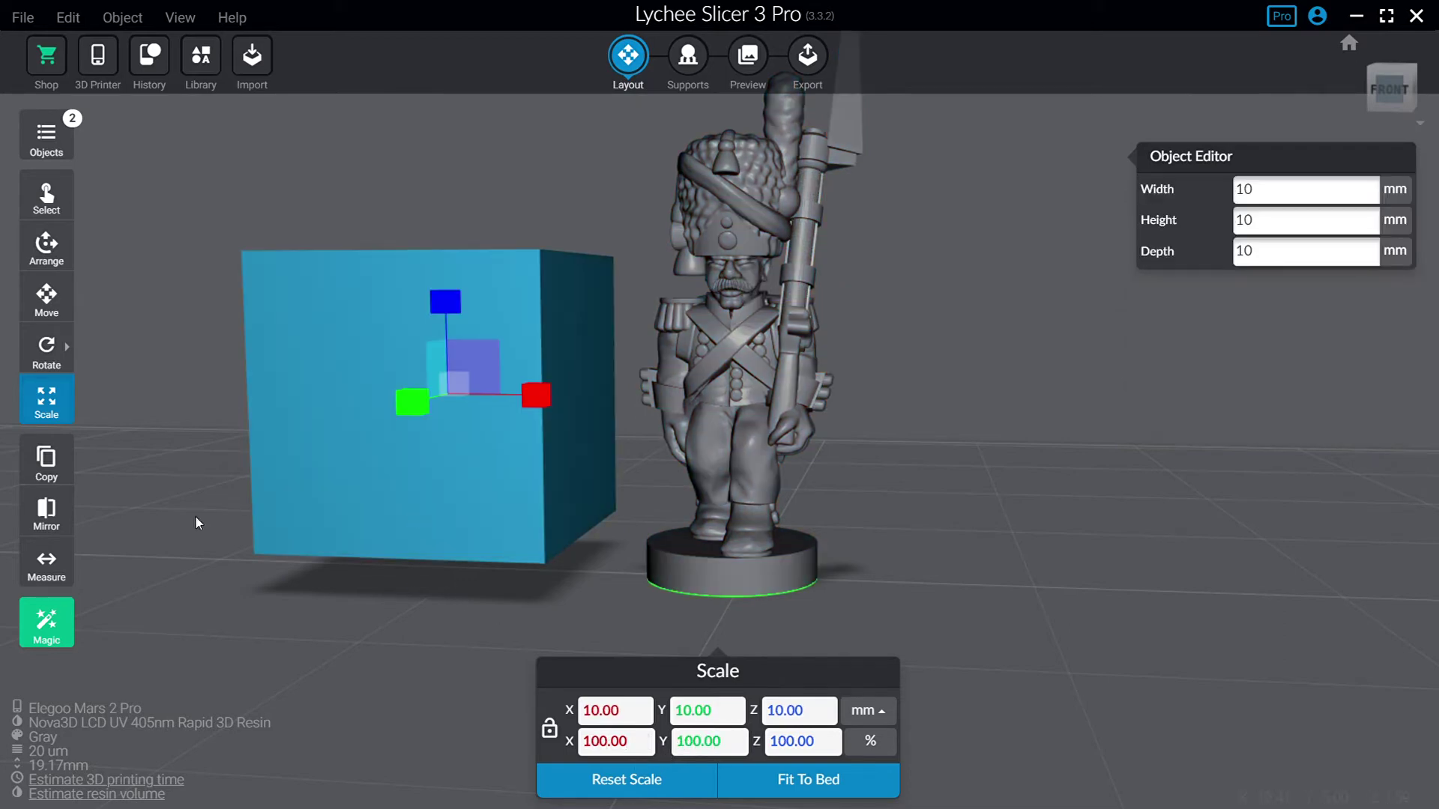
double_click(619, 718)
type("15")
key("Return")
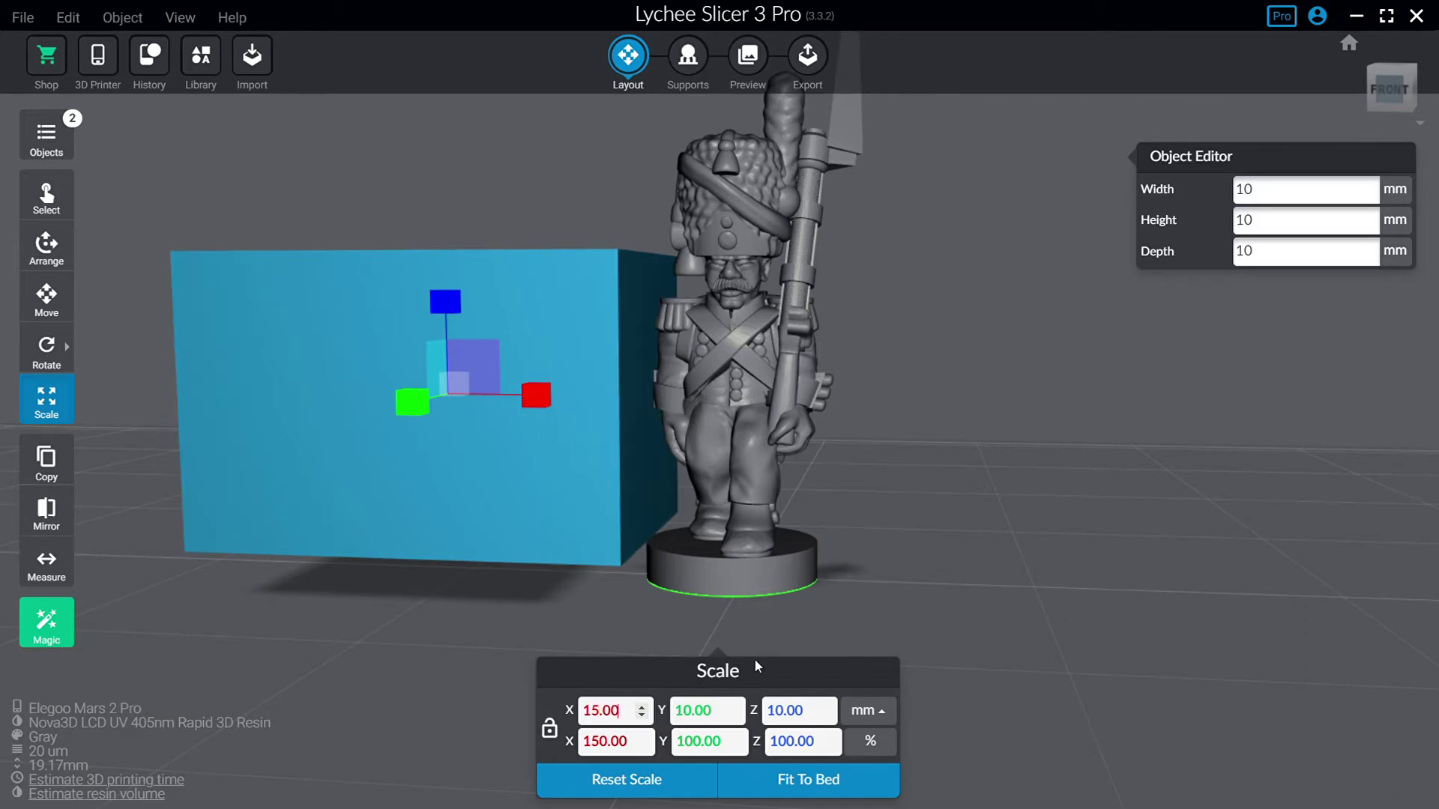
Step: Resize the reference cube into an upright block measuring 5 mm in X, 5 mm in Y and 15 mm in Z
double_click(626, 715)
type("5")
key("Return")
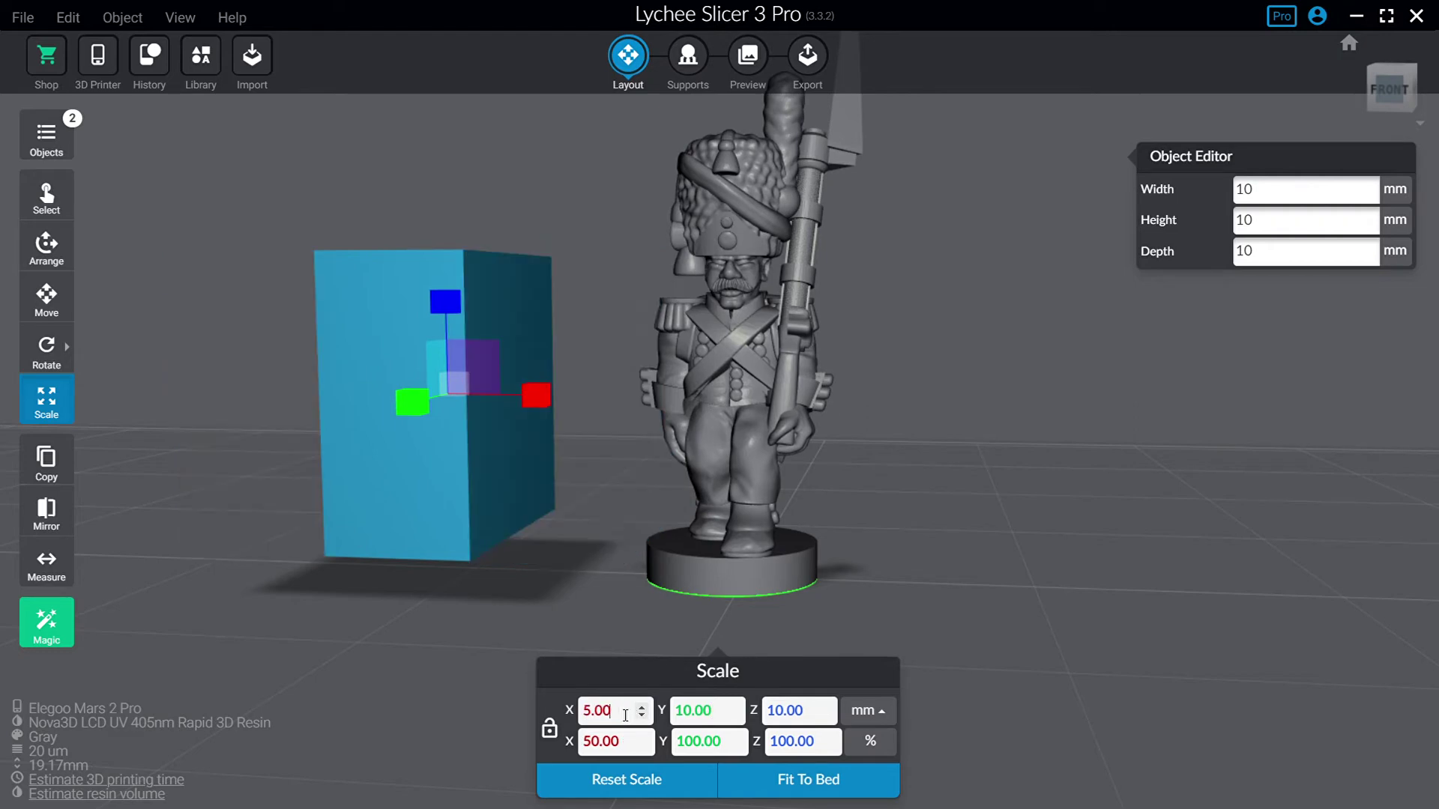
double_click(719, 711)
type("5")
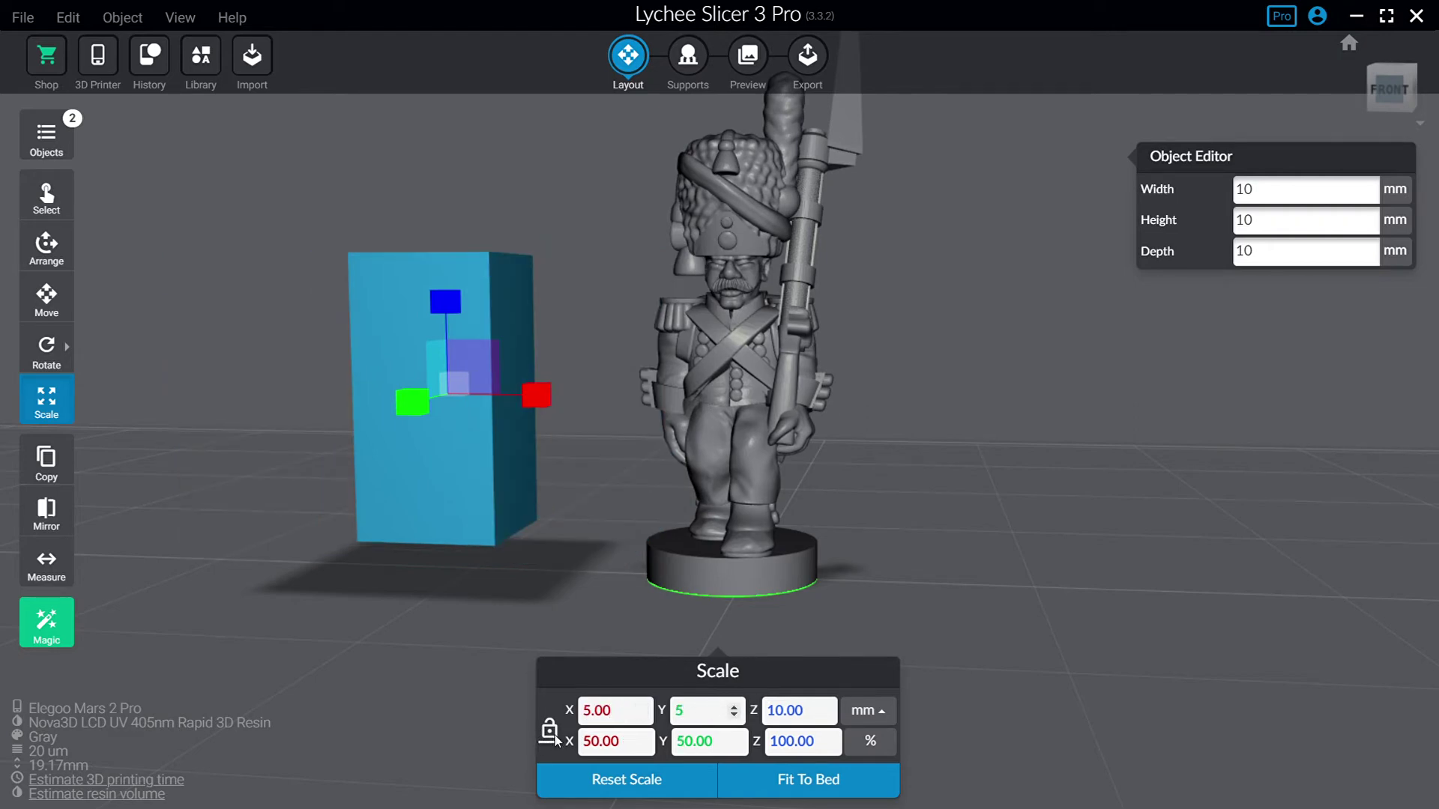
double_click(779, 710)
type("15")
key("Return")
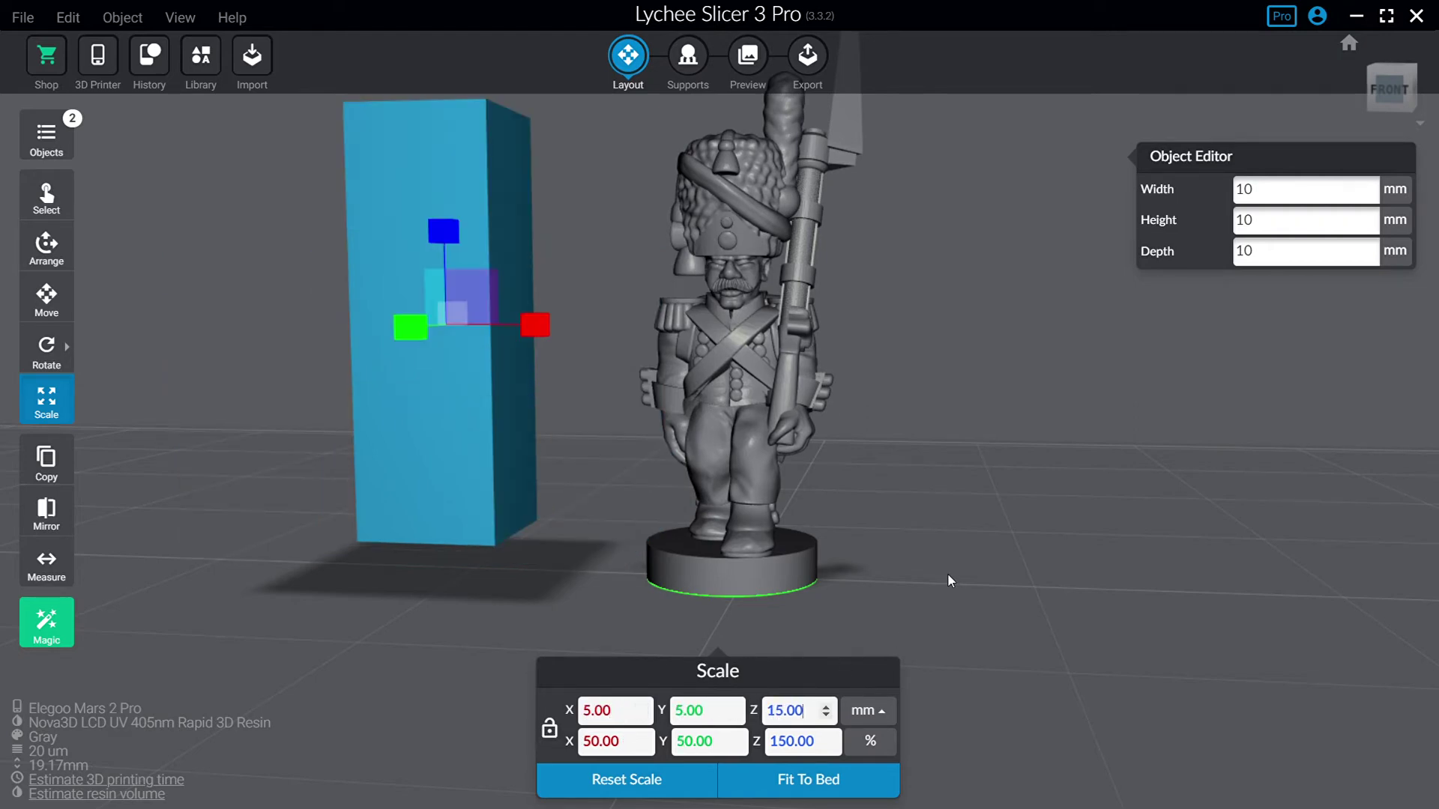
Step: Move the reference block along X until it stands right beside the grenadier, at about X -4.51 mm
left_click(836, 480)
left_click(514, 420)
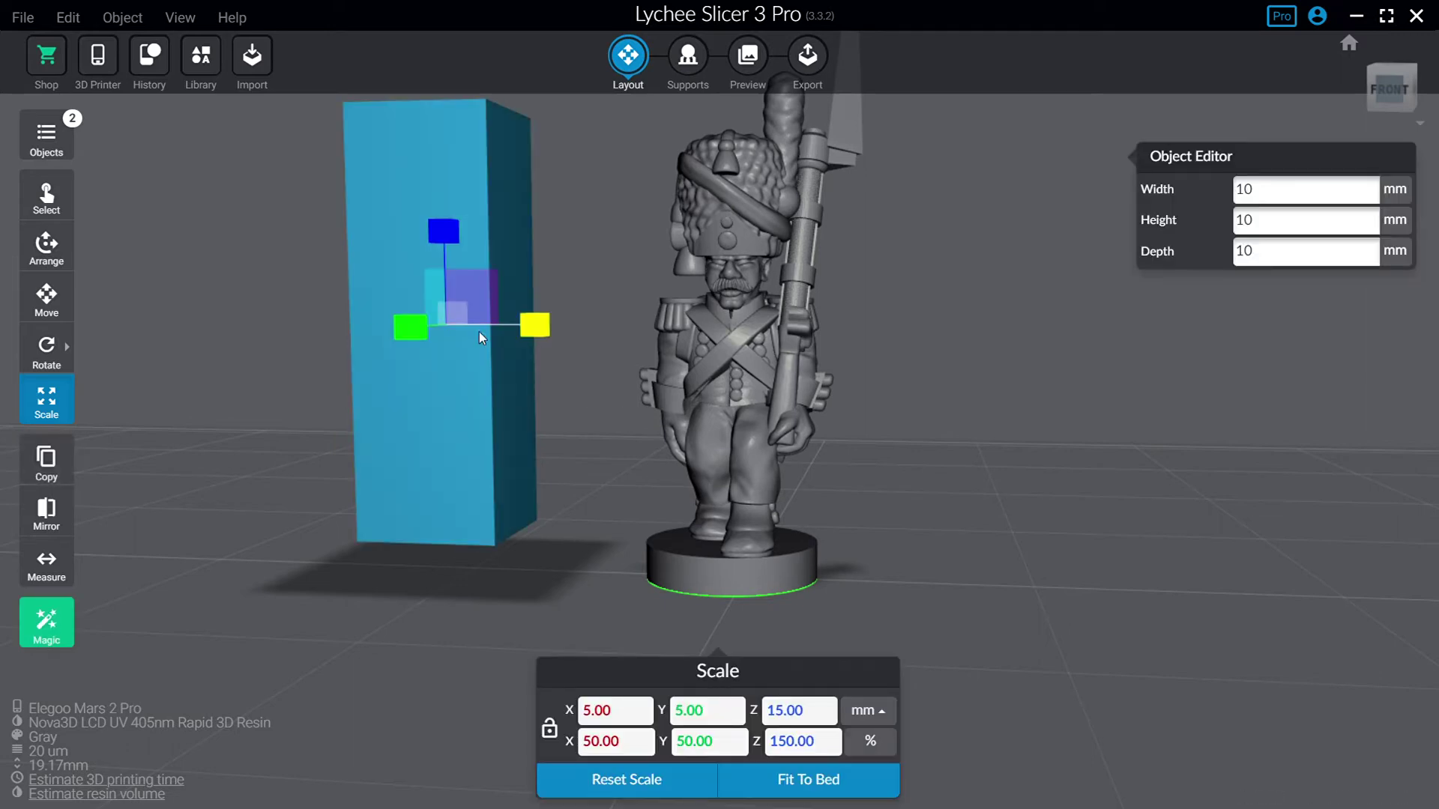
left_click(47, 298)
left_click_drag(540, 345, 707, 341)
right_click_drag(963, 443, 932, 442)
Step: Select the grenadier for scaling and lock its scale proportions
left_click(798, 433)
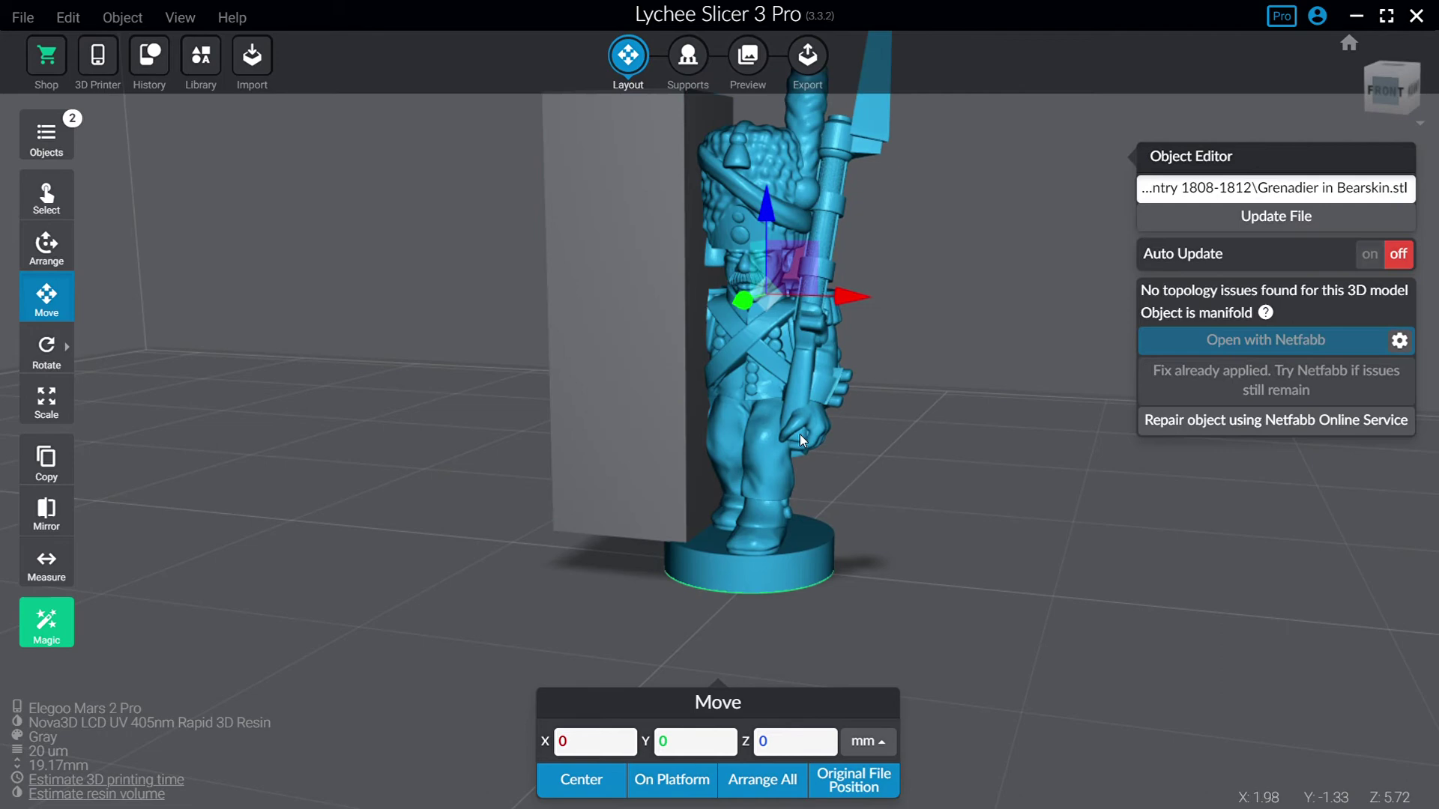
left_click(57, 401)
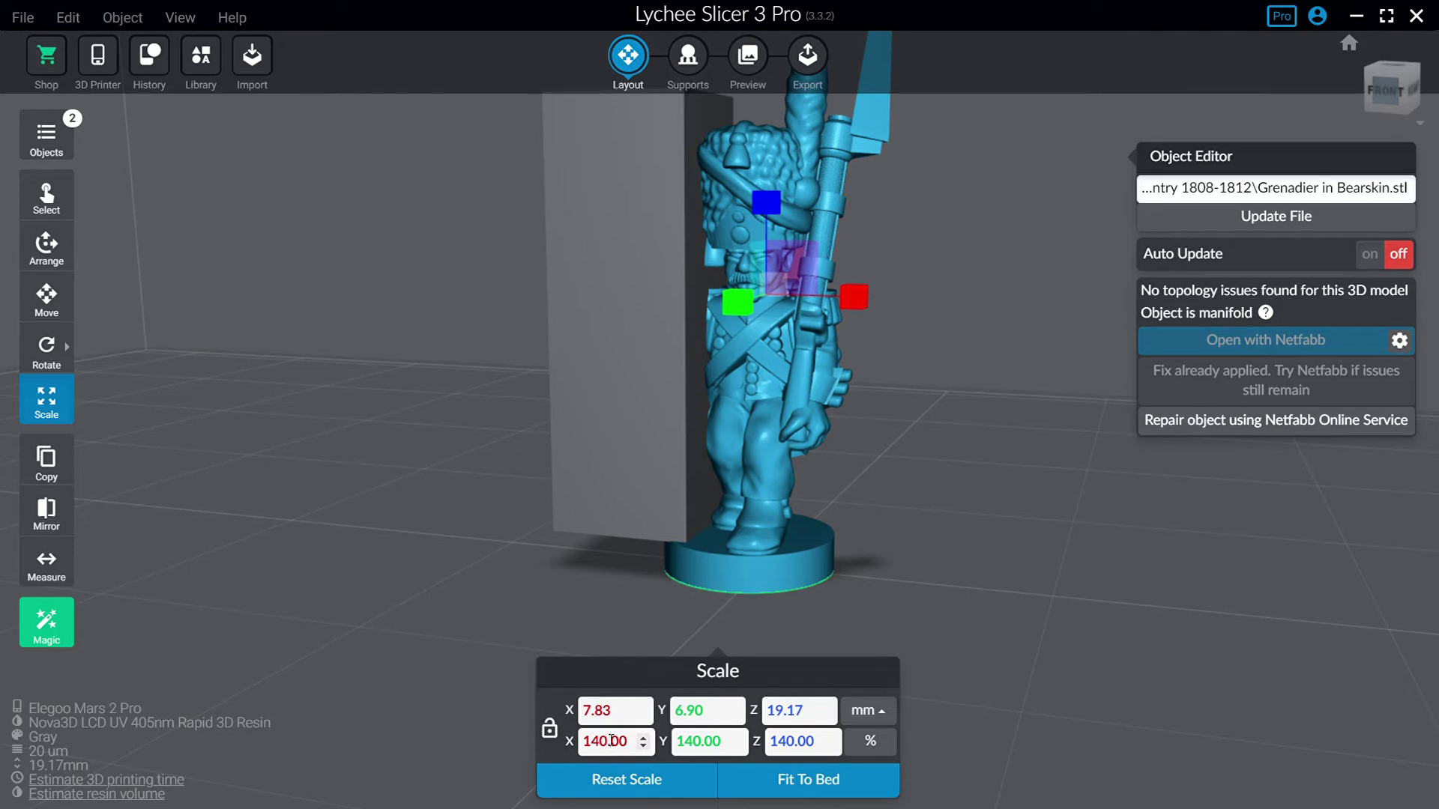
key("ctrl+a")
type("200")
key("BackSpace")
key("BackSpace")
key("BackSpace")
left_click(553, 730)
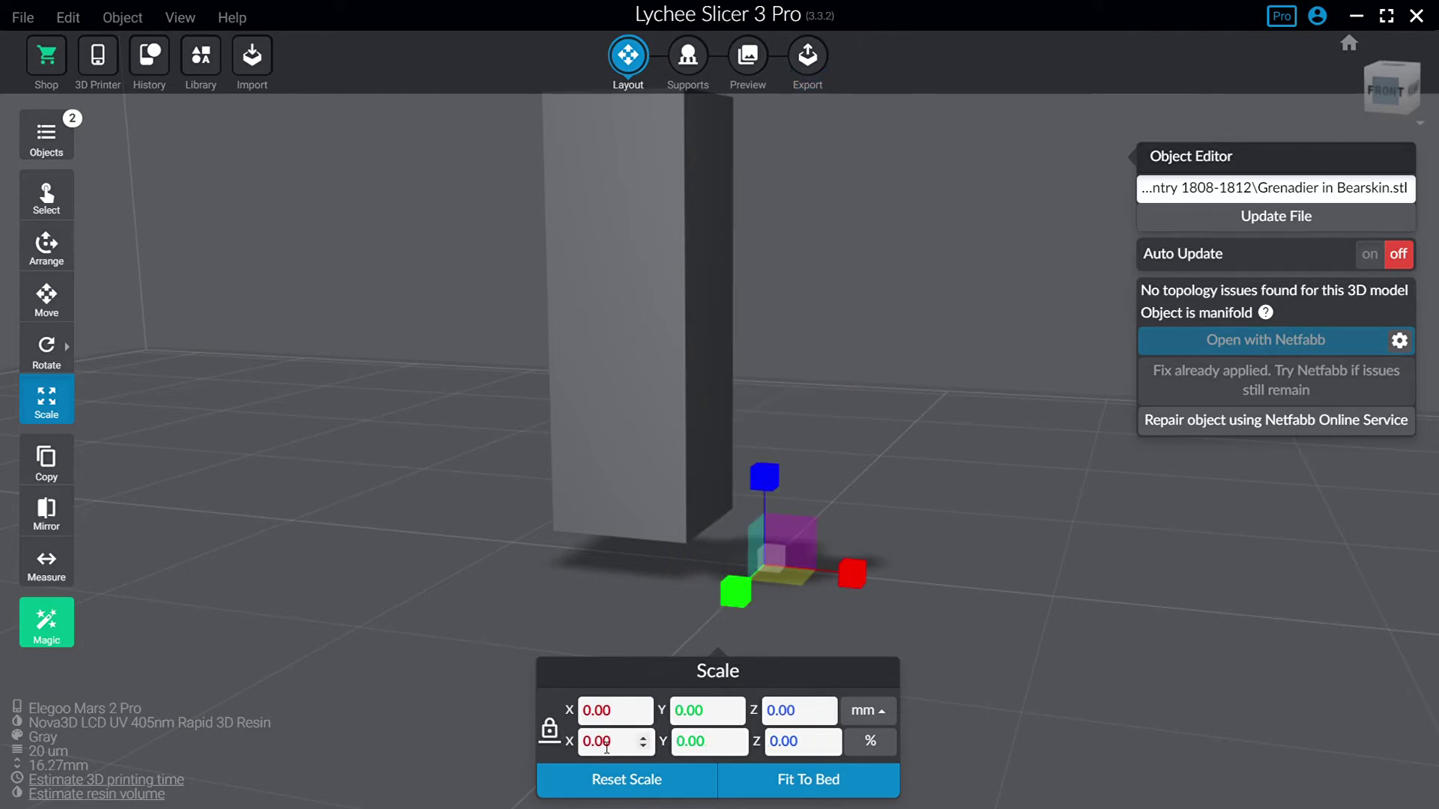
Step: Try to scale the grenadier to 200% with locked proportions, and undo the scale change
key("ctrl+a")
type("200")
key("Return")
type("200")
key("Return")
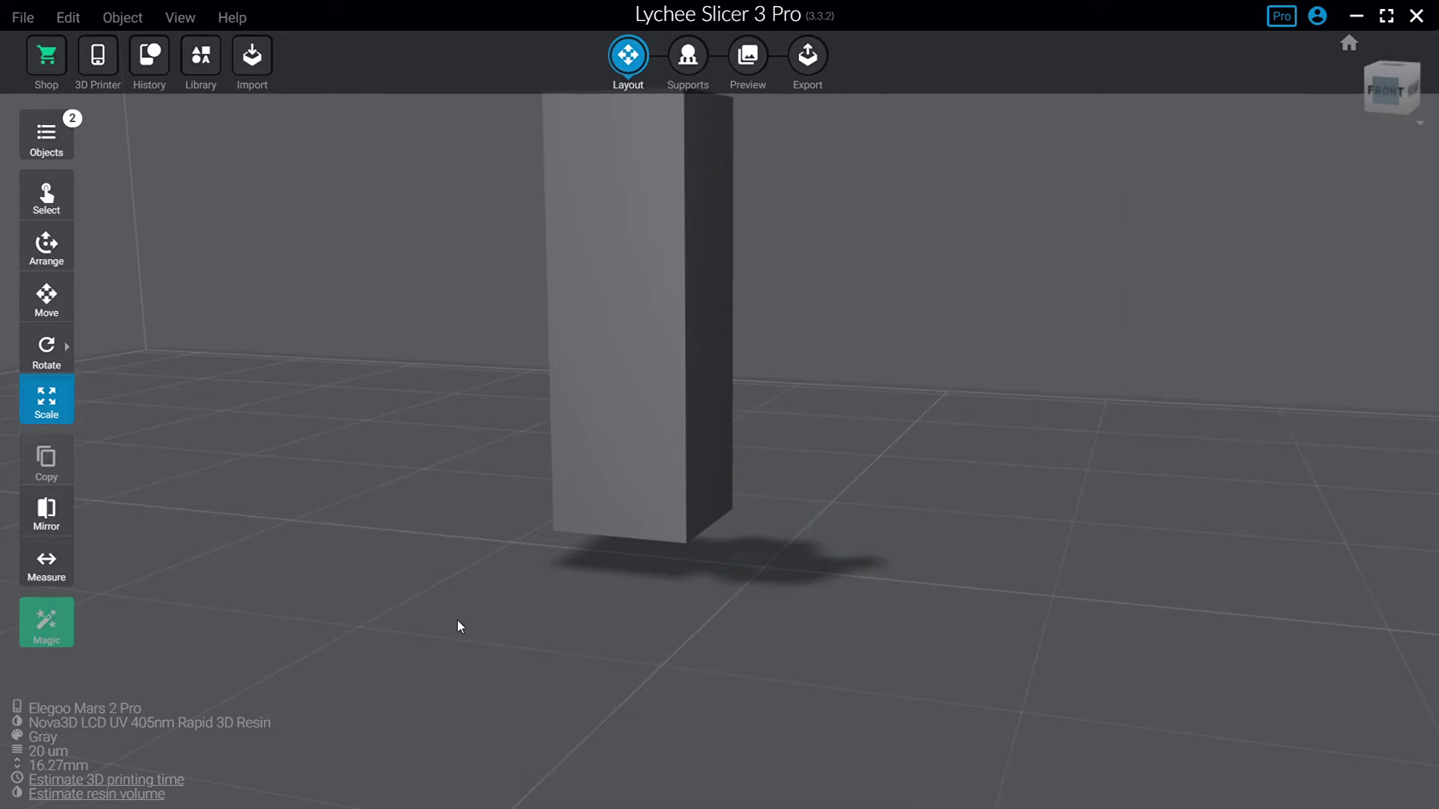
key("ctrl+z")
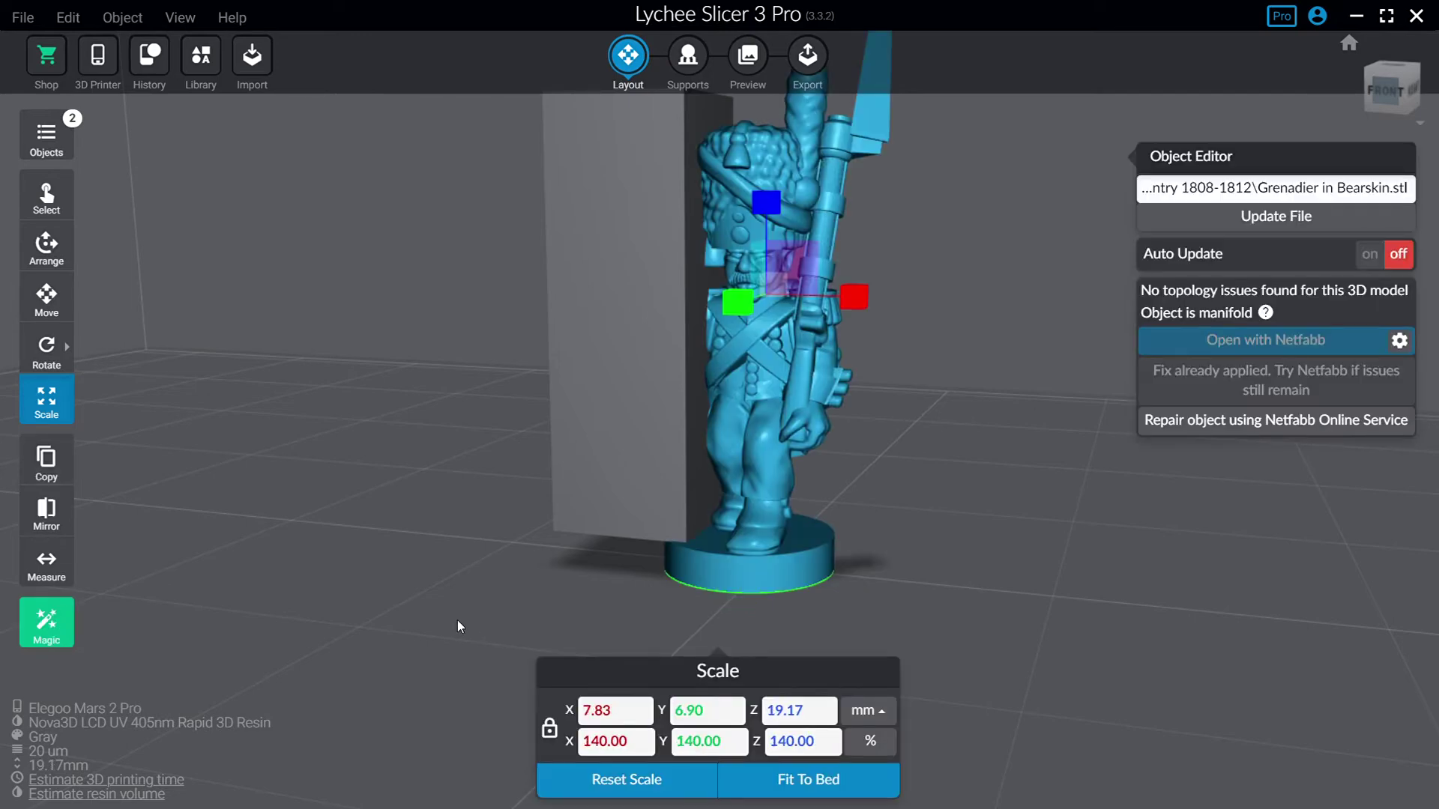
Step: Set the grenadier's uniform scale to 200%
double_click(609, 754)
type("200")
key("Return")
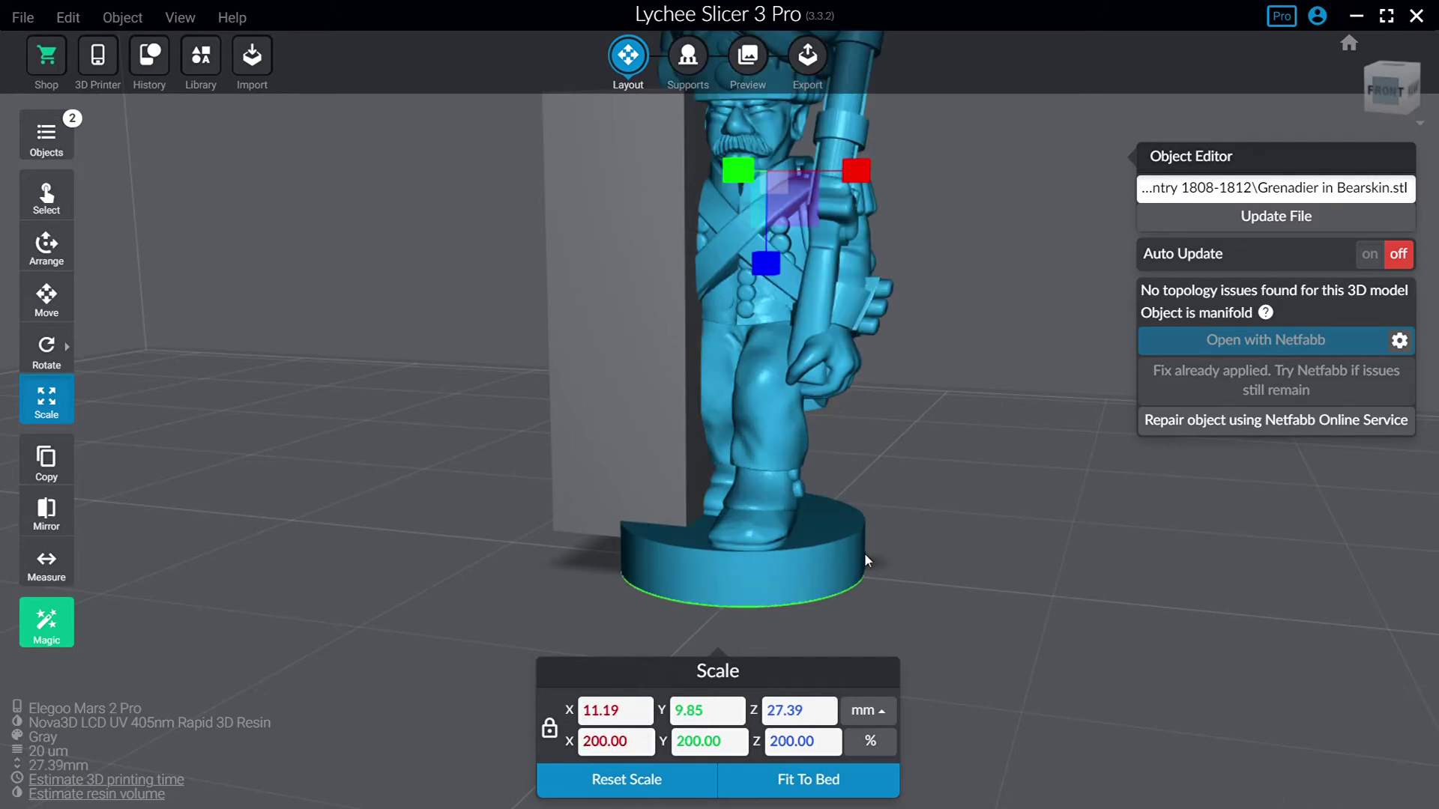
Step: Raise the reference block beside the grenadier's base to about Z 1.87 mm
left_click(595, 435)
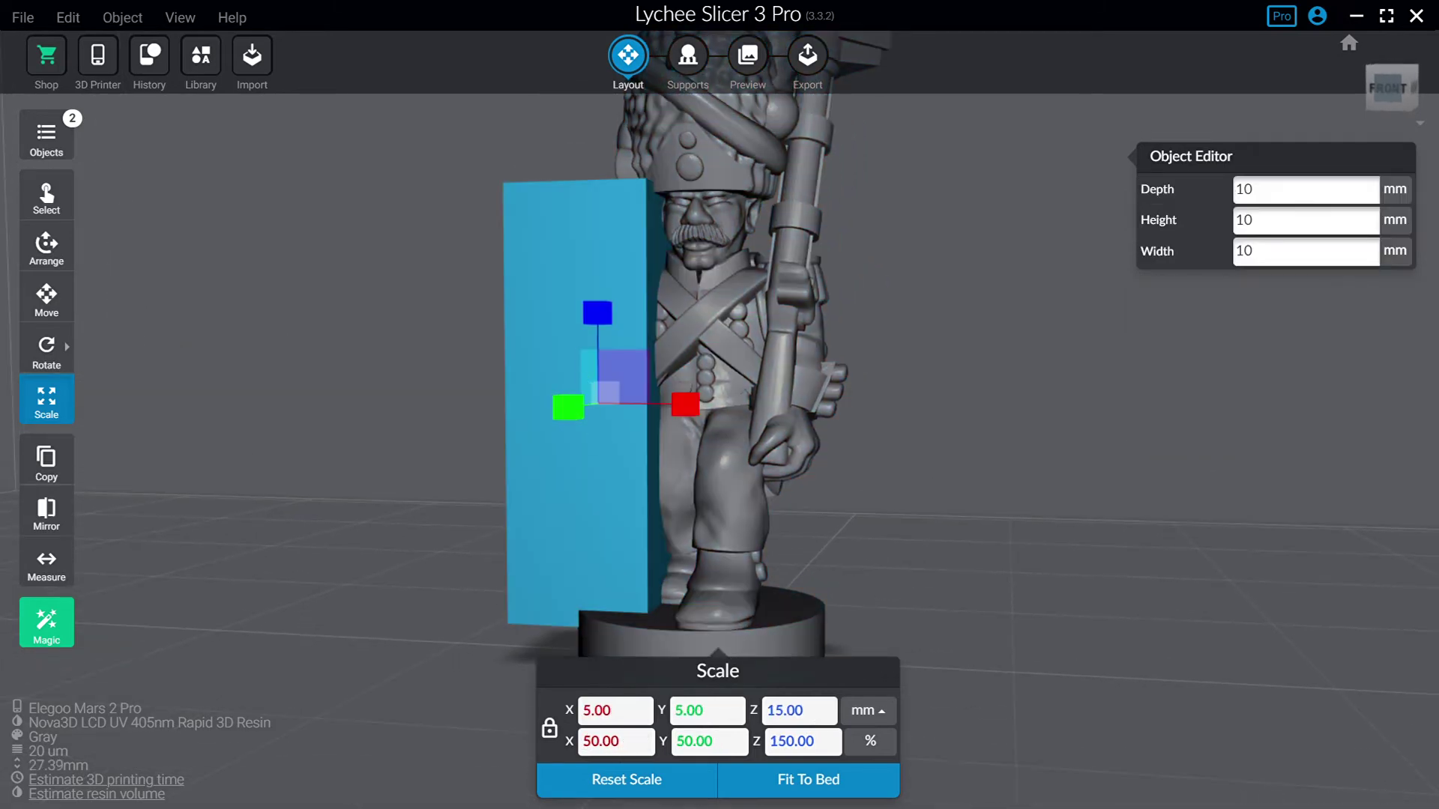
left_click(43, 303)
left_click_drag(597, 333, 593, 307)
Step: Select the grenadier and set its uniform scale to 220%
left_click(702, 581)
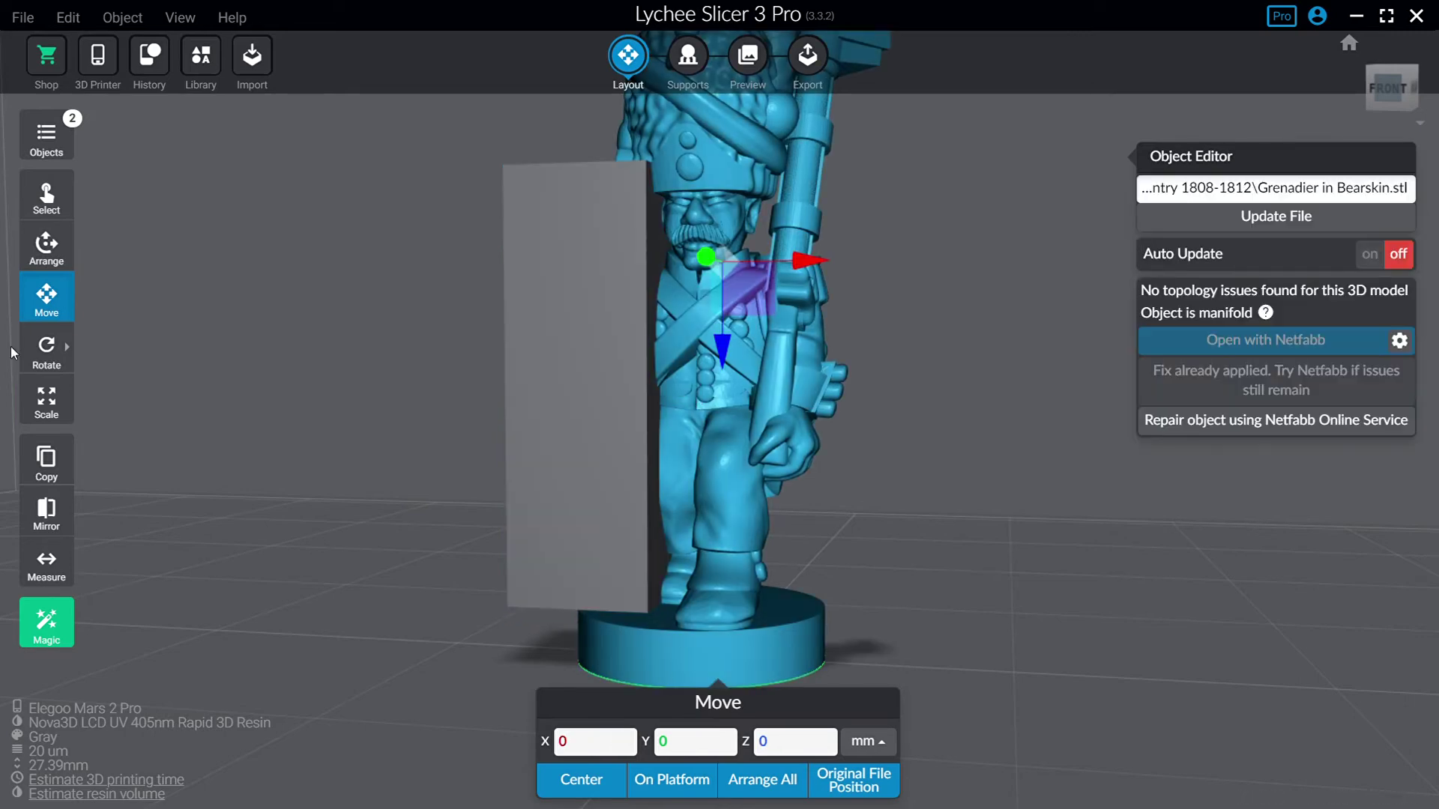
left_click(46, 398)
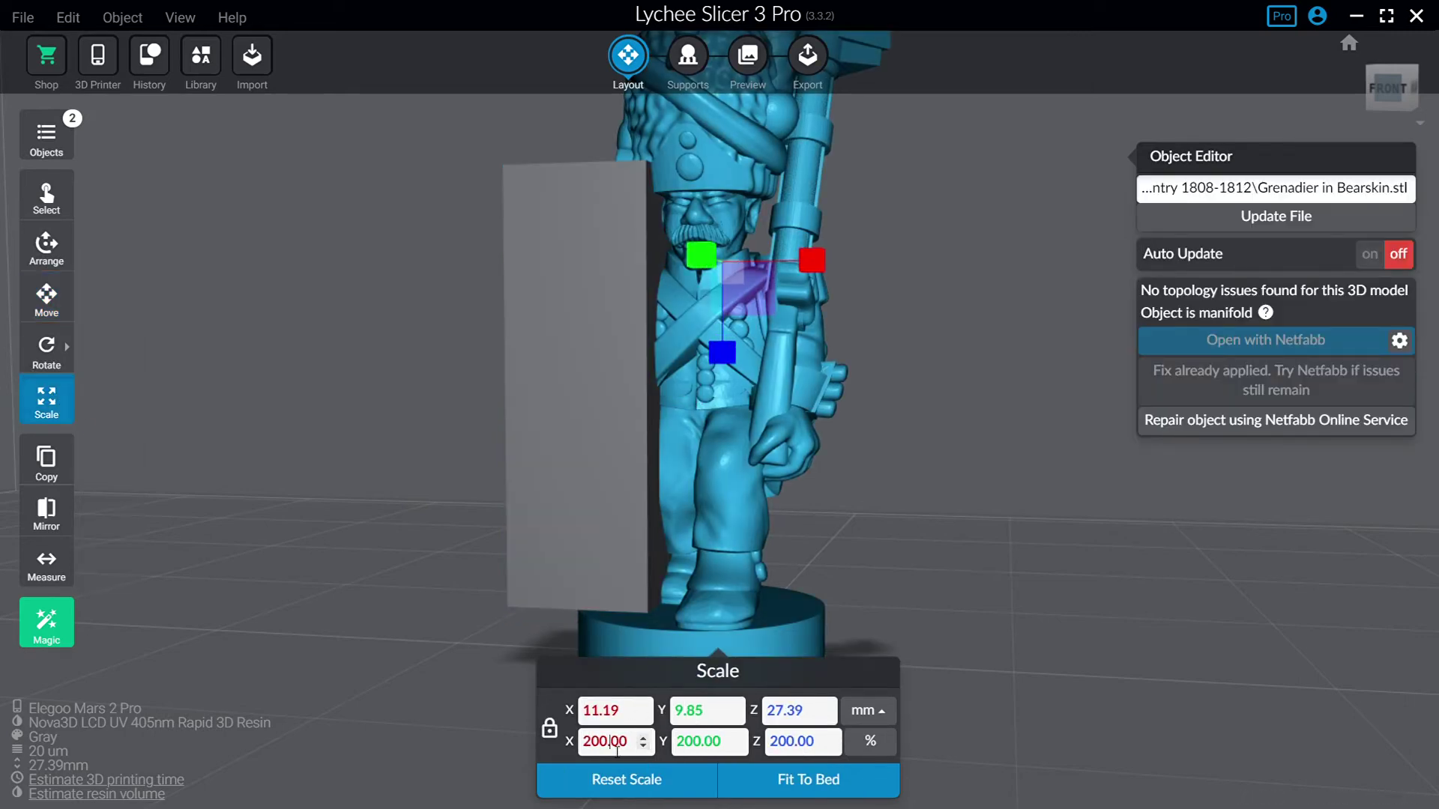
double_click(617, 745)
type("220")
key("Return")
Step: Raise the reference block slightly to about Z 1.93 mm
left_click(637, 525)
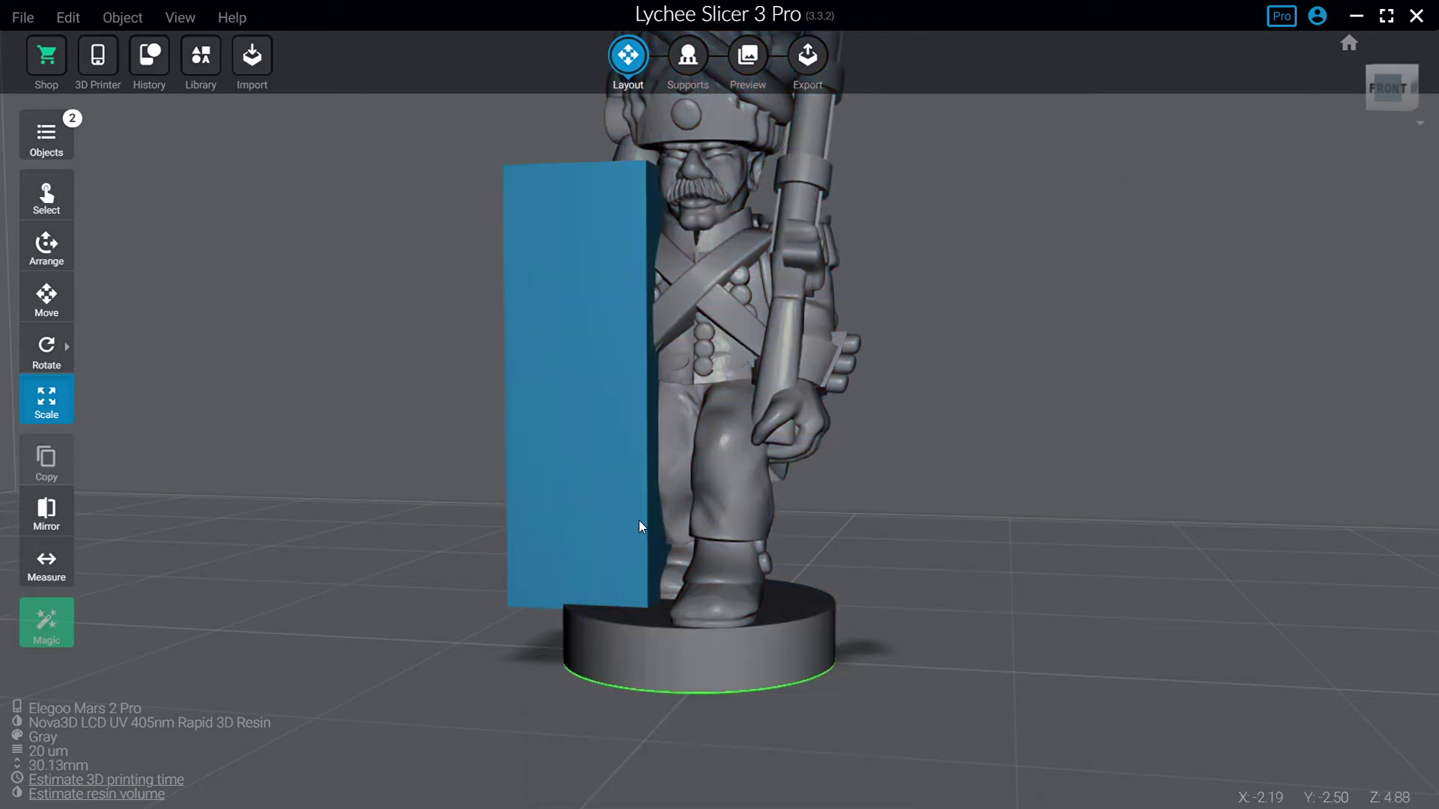
left_click(45, 318)
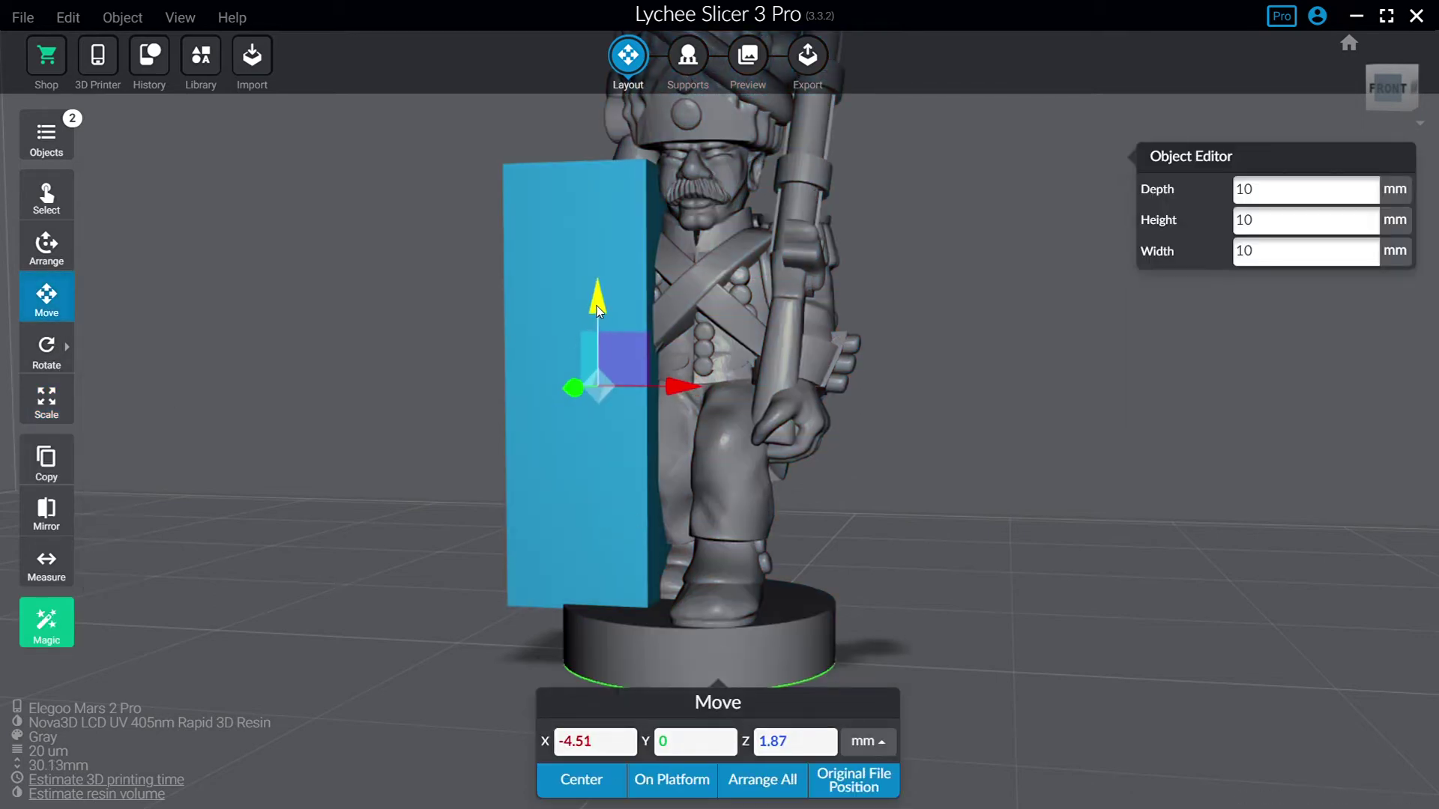
Step: Set the grenadier's uniform scale to 210% and deselect it to compare it with the block
left_click(741, 289)
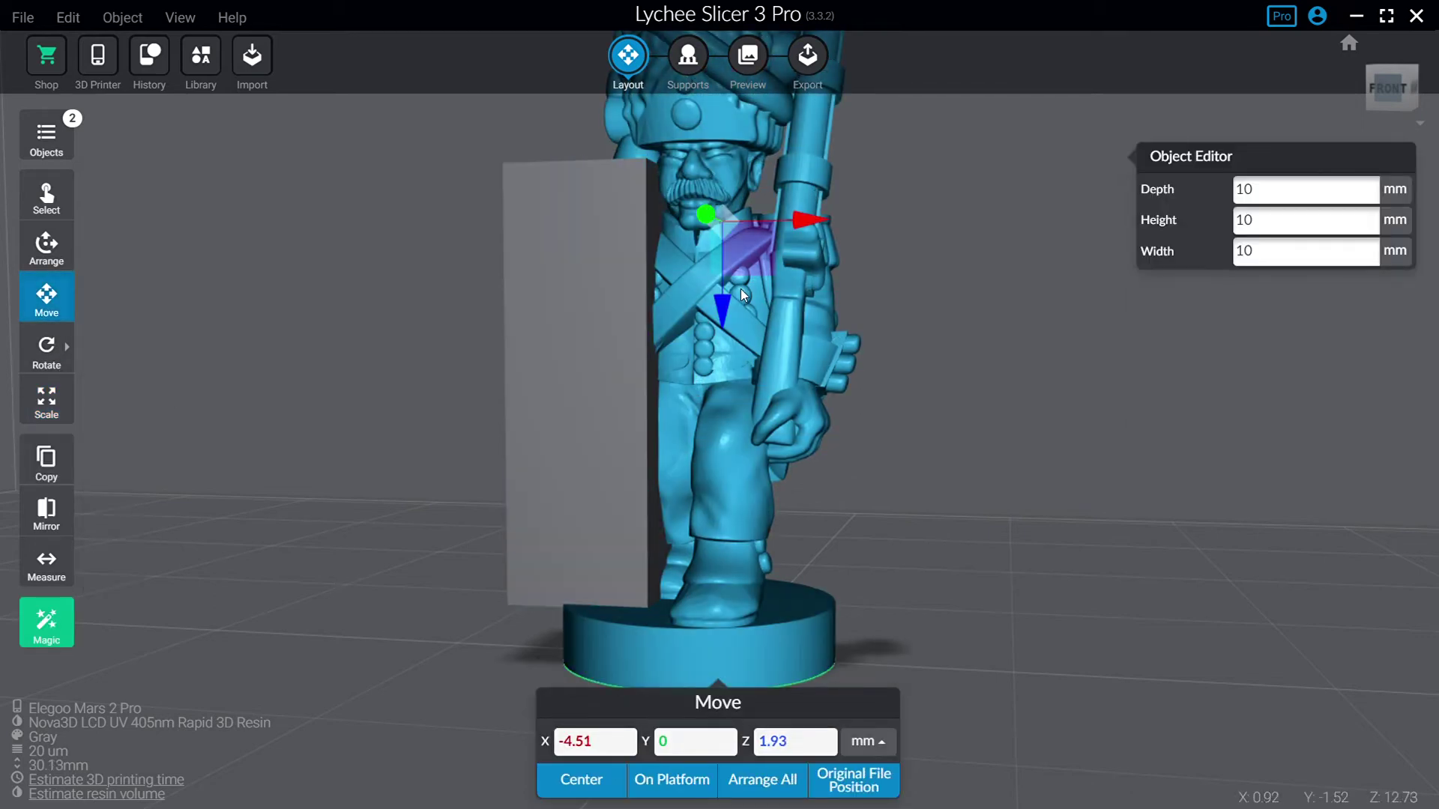
left_click(46, 398)
double_click(611, 742)
type("210")
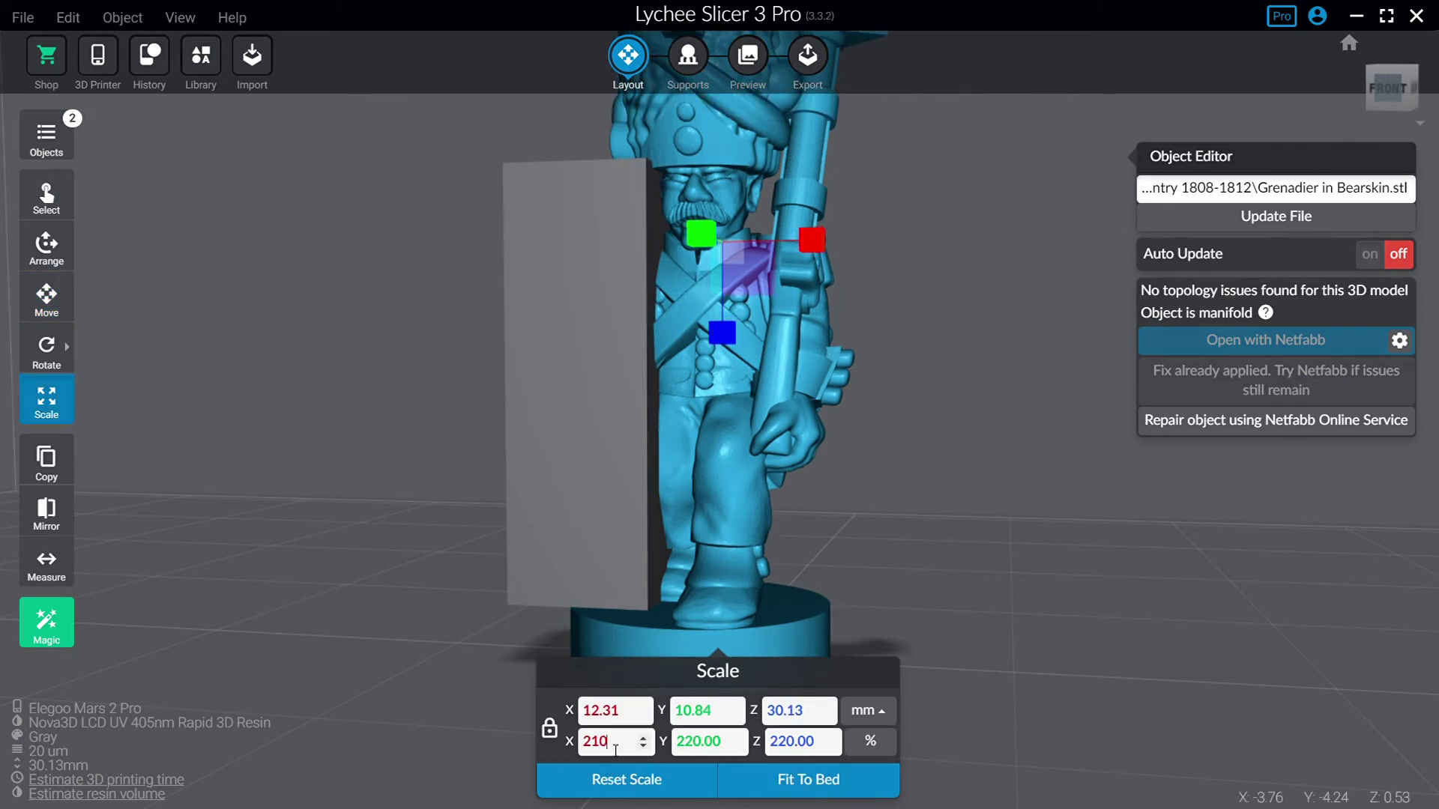
key("Return")
left_click(415, 559)
mouse_move(415, 559)
left_mouse_down()
mouse_move(443, 537)
mouse_move(433, 571)
left_mouse_up()
Step: Unlock the grenadier's scale proportions and set its X and Y scale to 190%, without changing its Z scale
left_click(729, 478)
right_click_drag(923, 445, 852, 451)
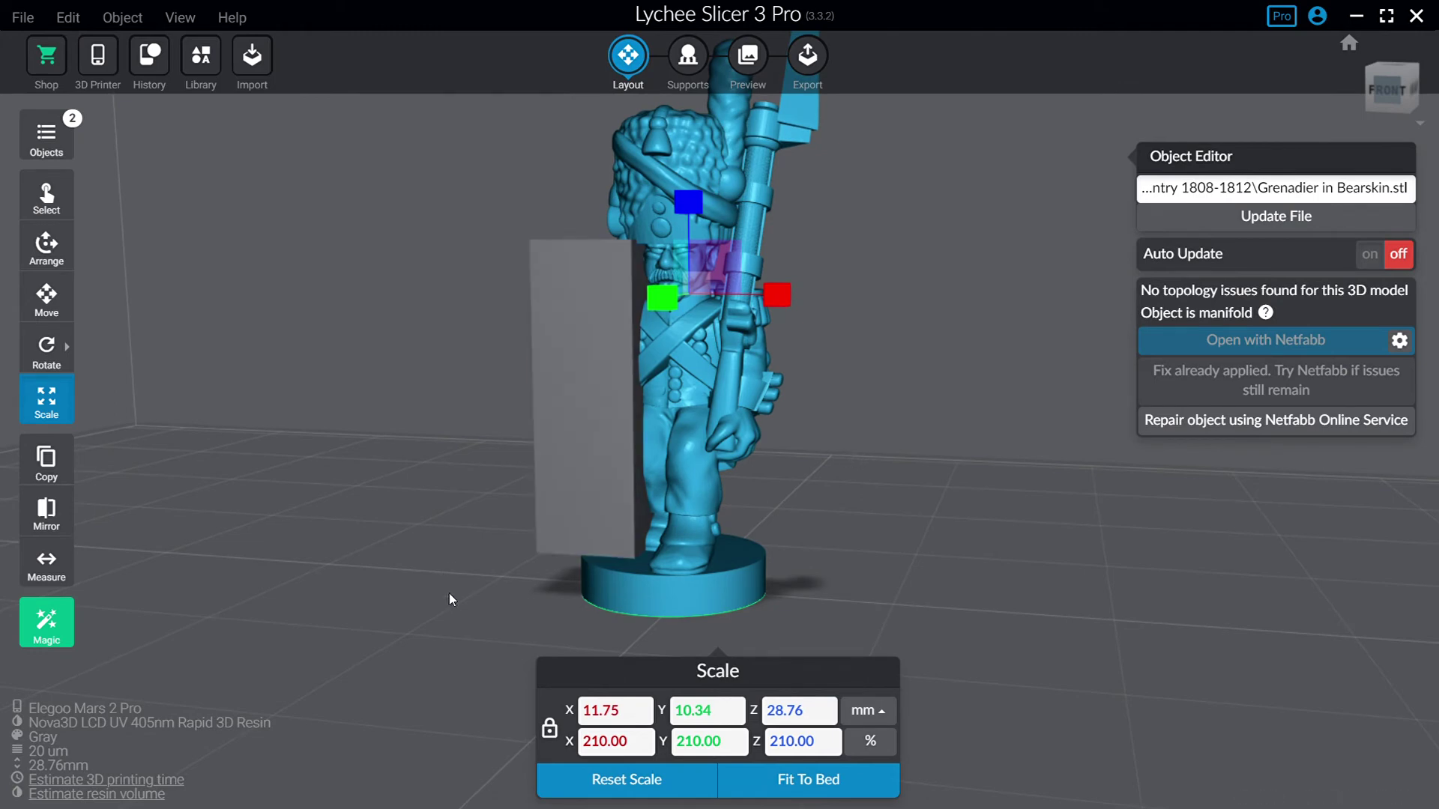
double_click(607, 742)
left_click(550, 727)
double_click(628, 743)
type("190")
key("Return")
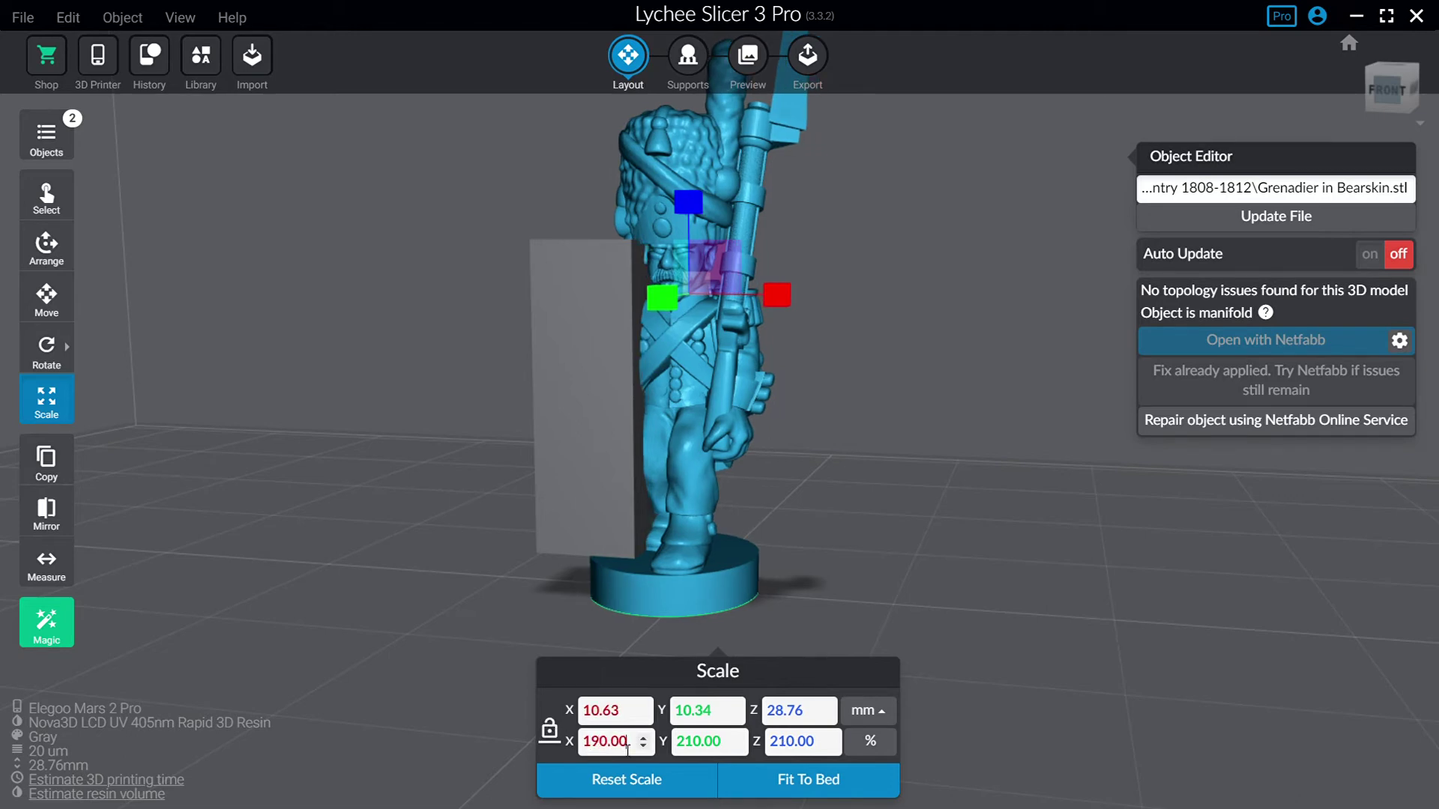
double_click(701, 742)
type("190")
key("Return")
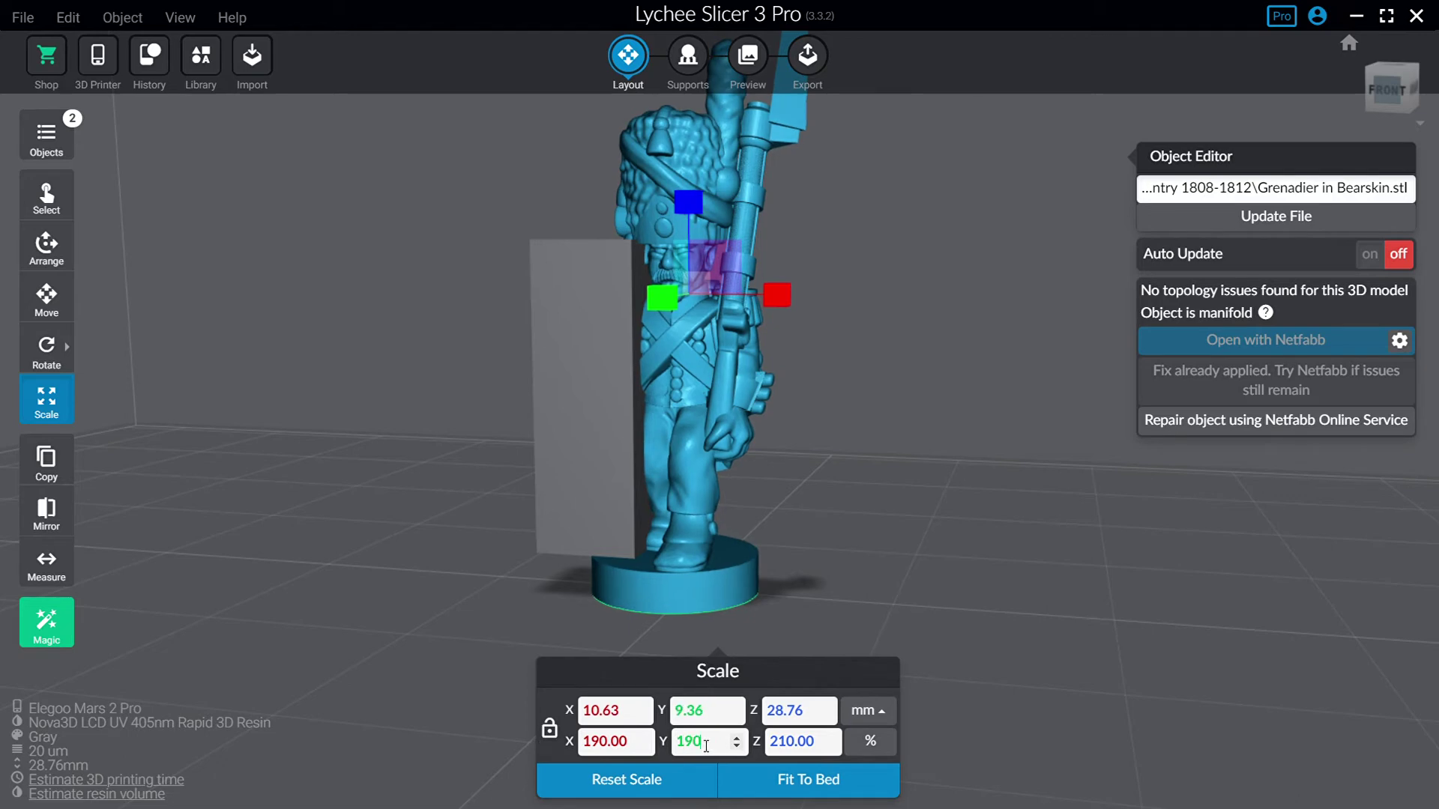
Step: Move the reference block sideways clear of the grenadier to about X -7.49 mm and dismiss the save-scene reminder
left_click(944, 515)
left_click_drag(943, 514, 734, 469)
left_click(583, 421)
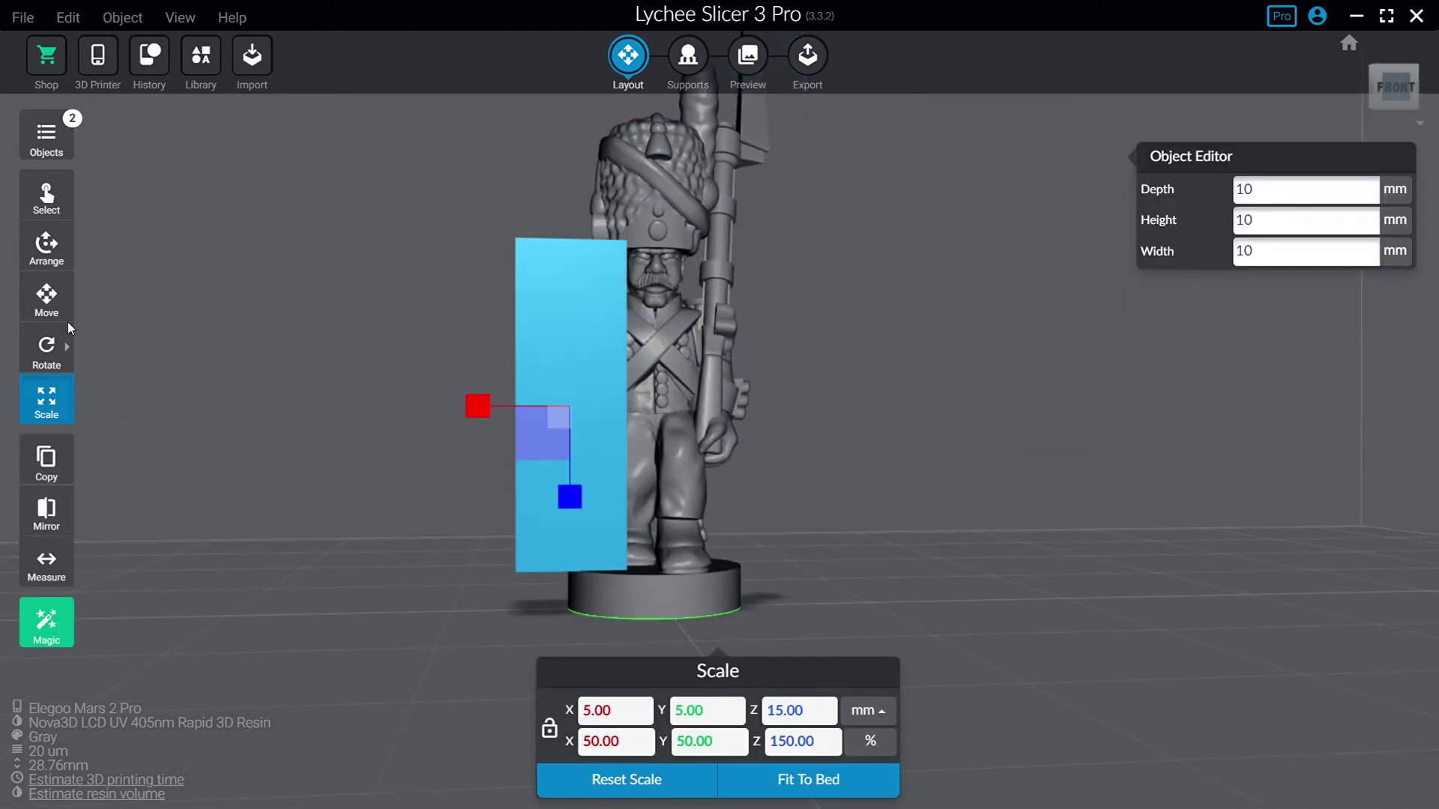
left_click(46, 299)
left_click_drag(537, 407, 418, 410)
left_click(1023, 446)
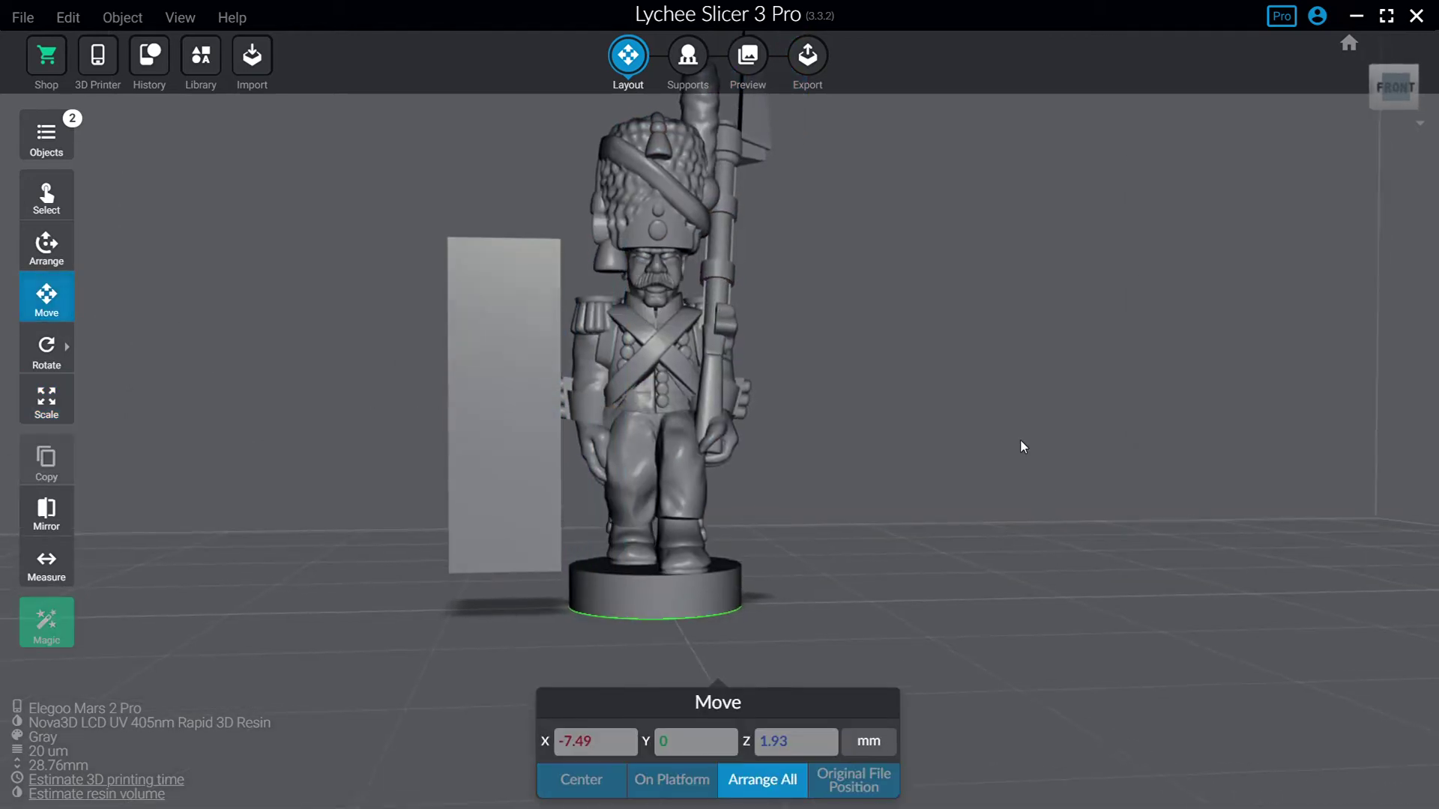
left_click_drag(1023, 447, 770, 506)
left_click(757, 523)
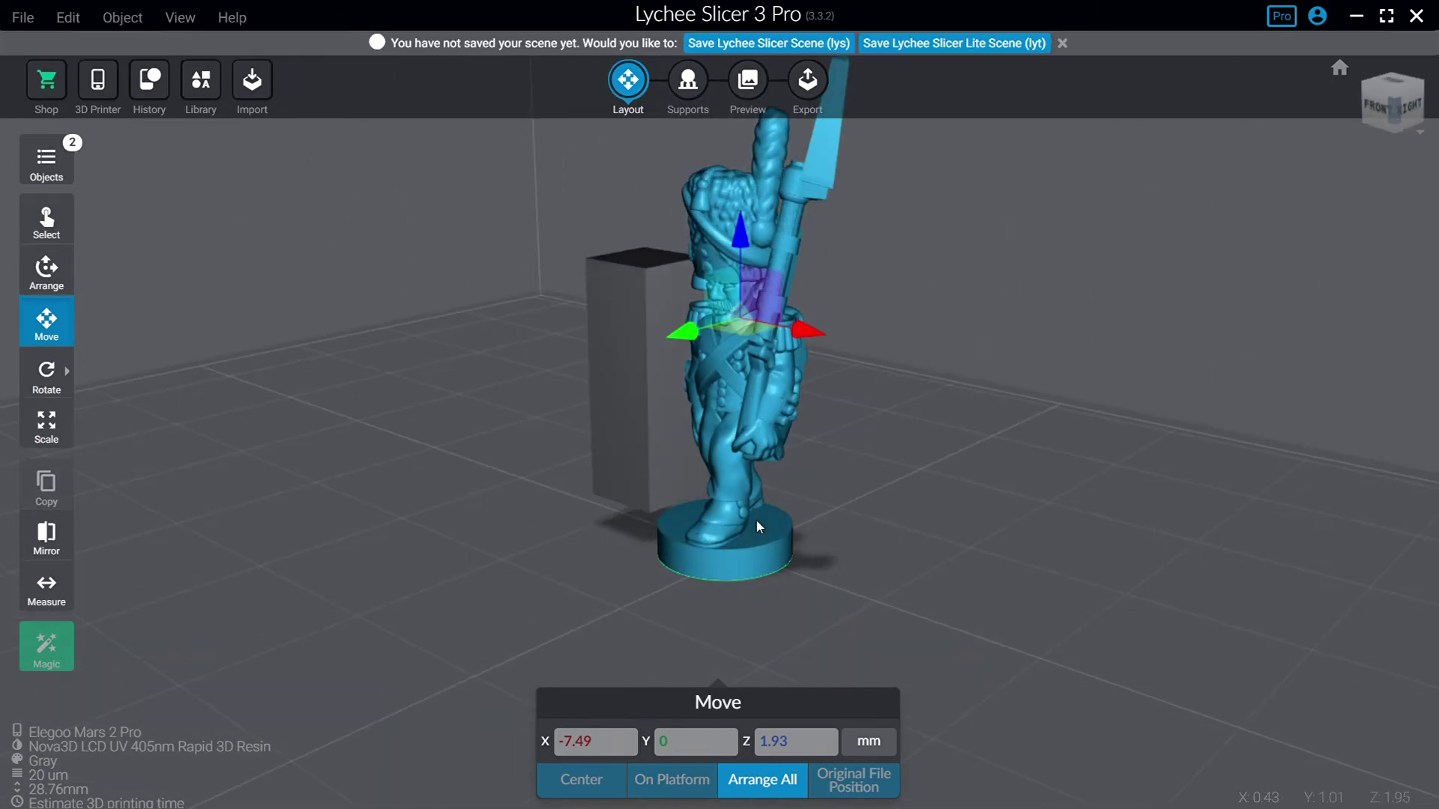
left_click_drag(851, 420, 920, 438)
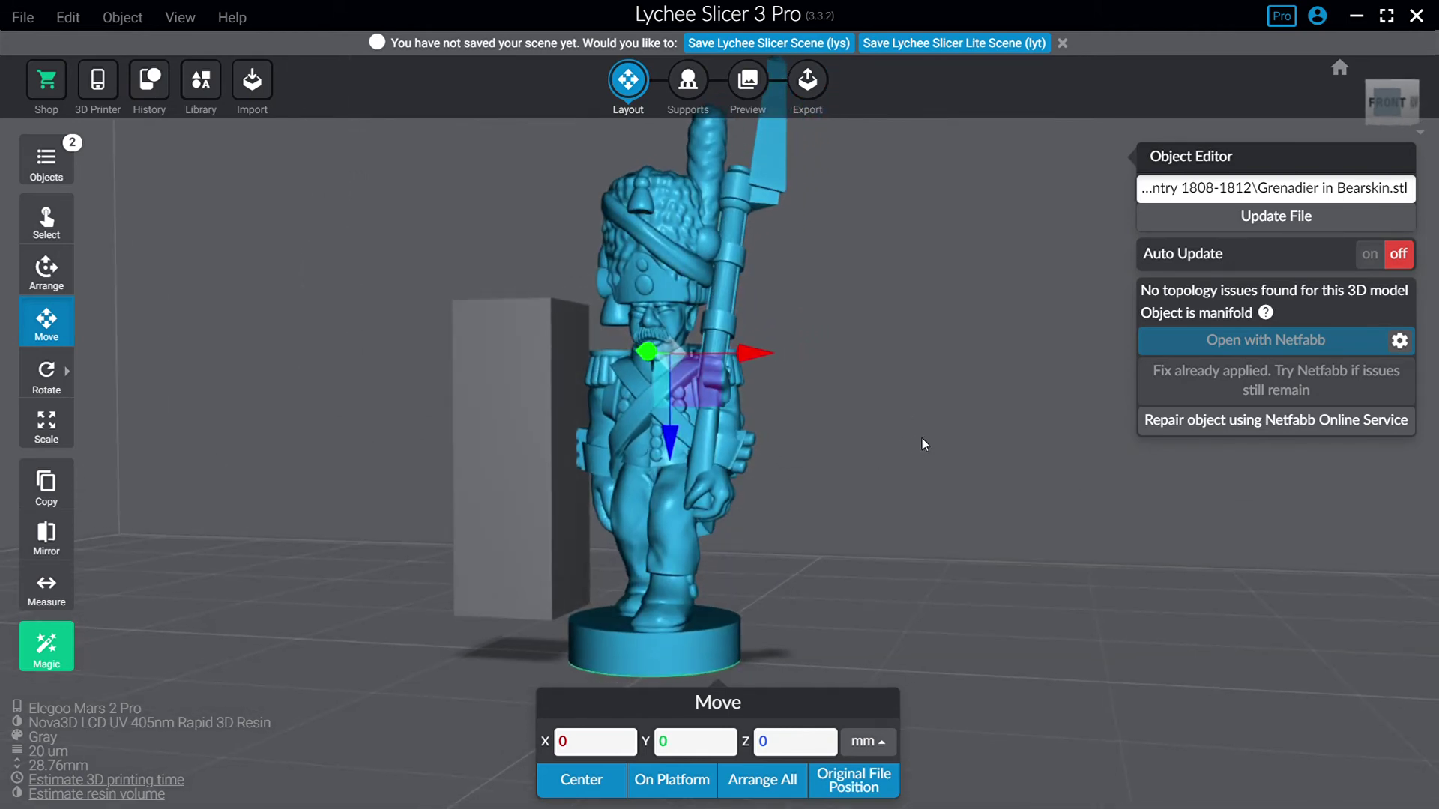
left_click(1063, 45)
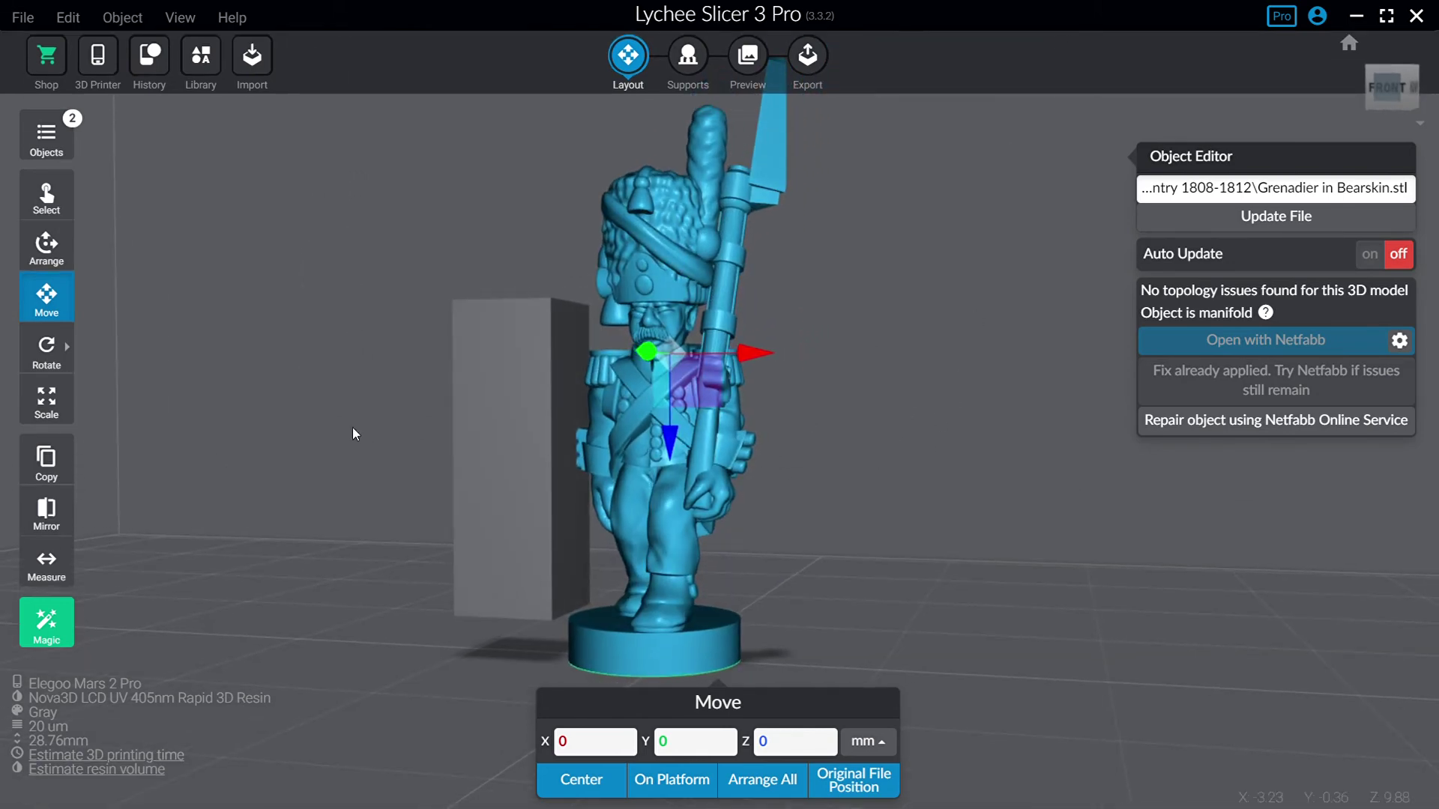
Step: Set the reference block's Z size to 18 mm and shift it slightly sideways to about X -7.63 mm
left_click(45, 400)
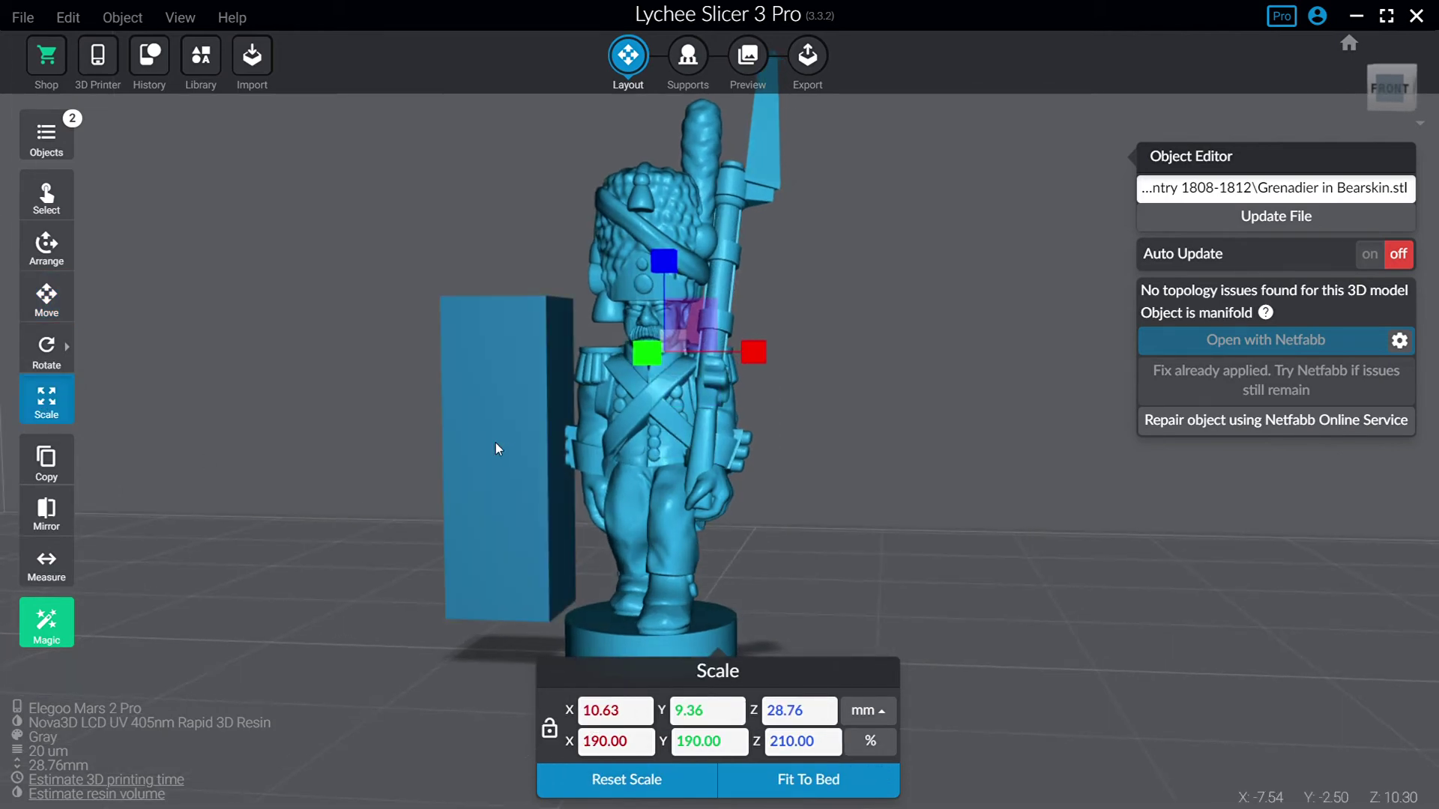
left_click(364, 421)
left_click(527, 420)
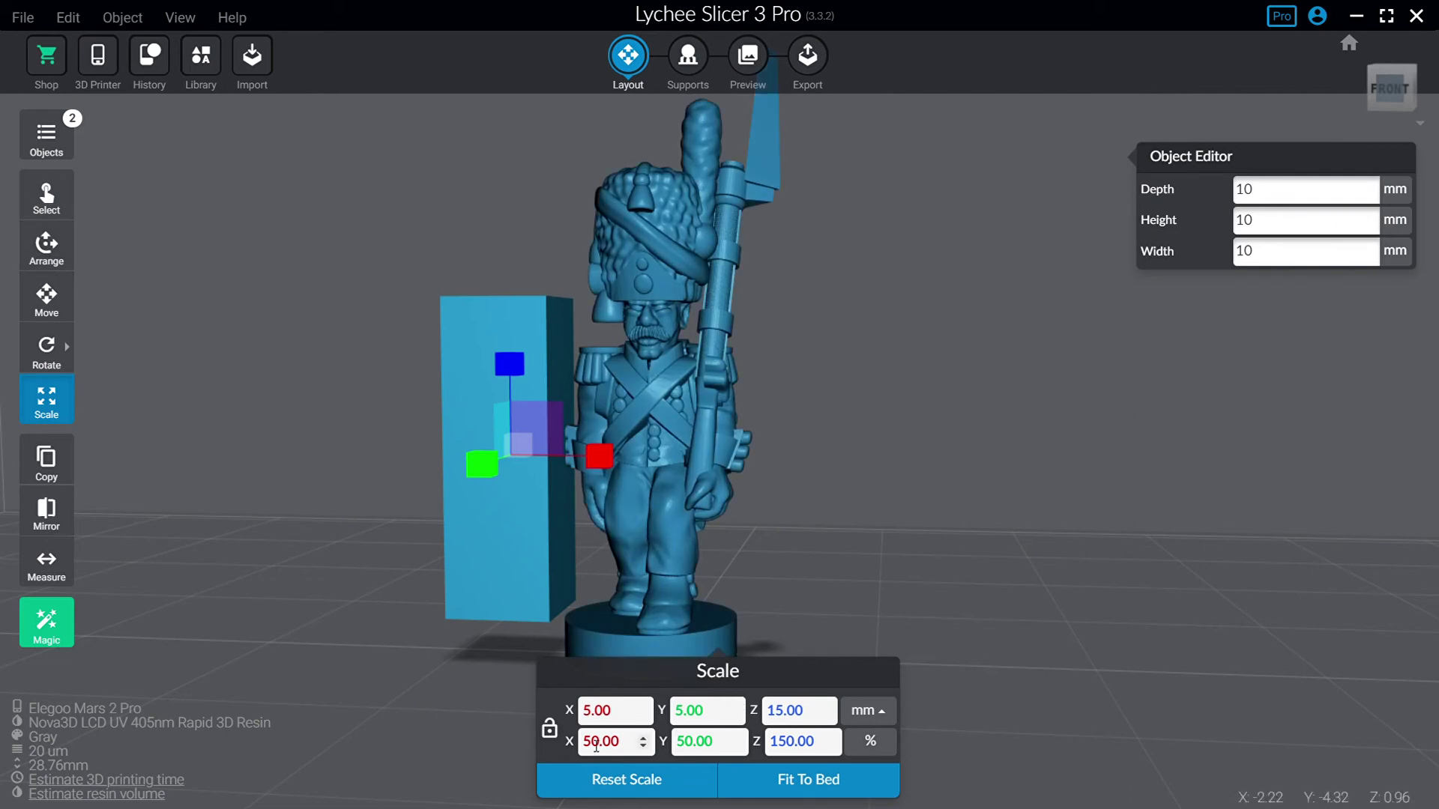
left_click(799, 709)
type("18")
key("Return")
left_click(72, 314)
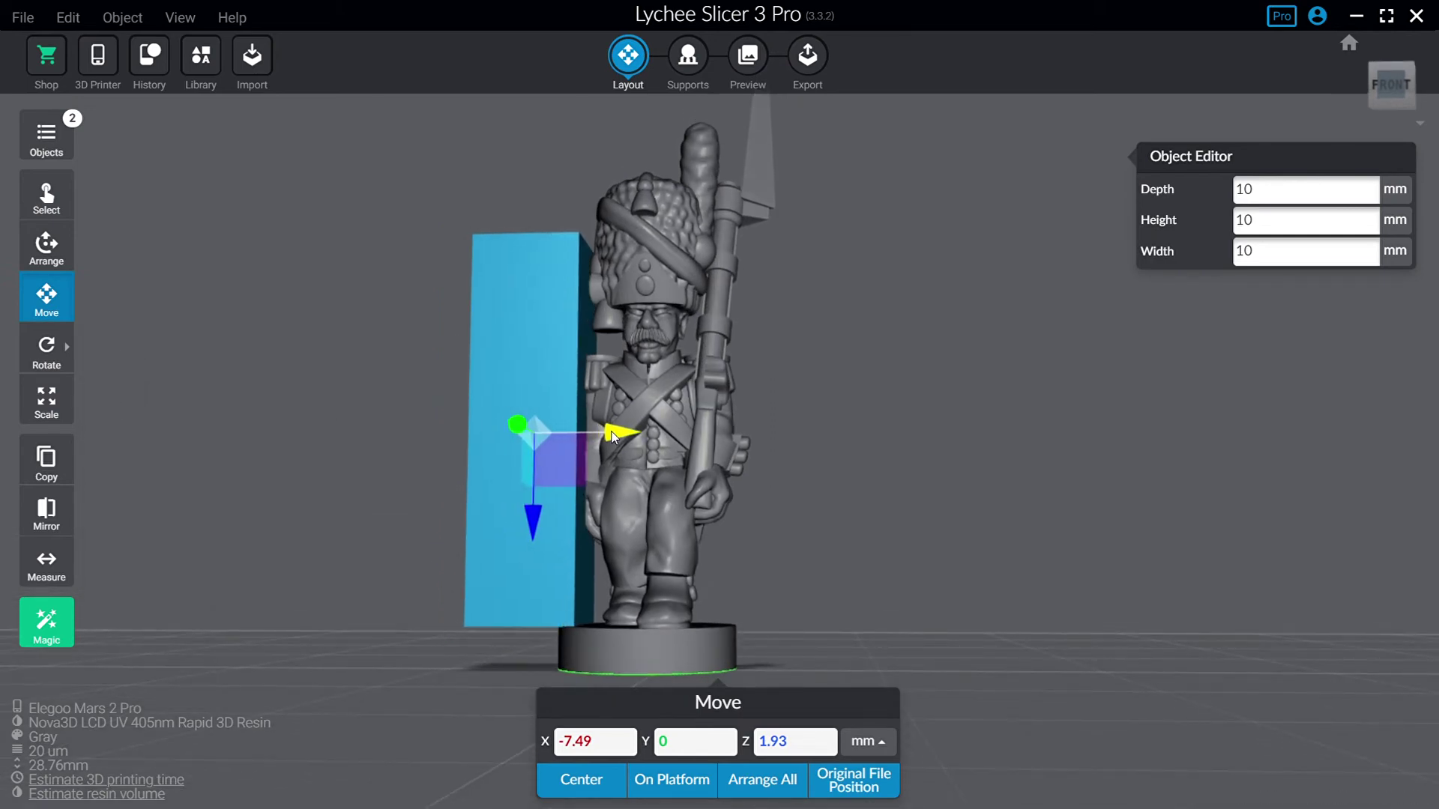
Step: Select the grenadier and set its X and Y scale to 210%
left_click(674, 420)
left_click(46, 400)
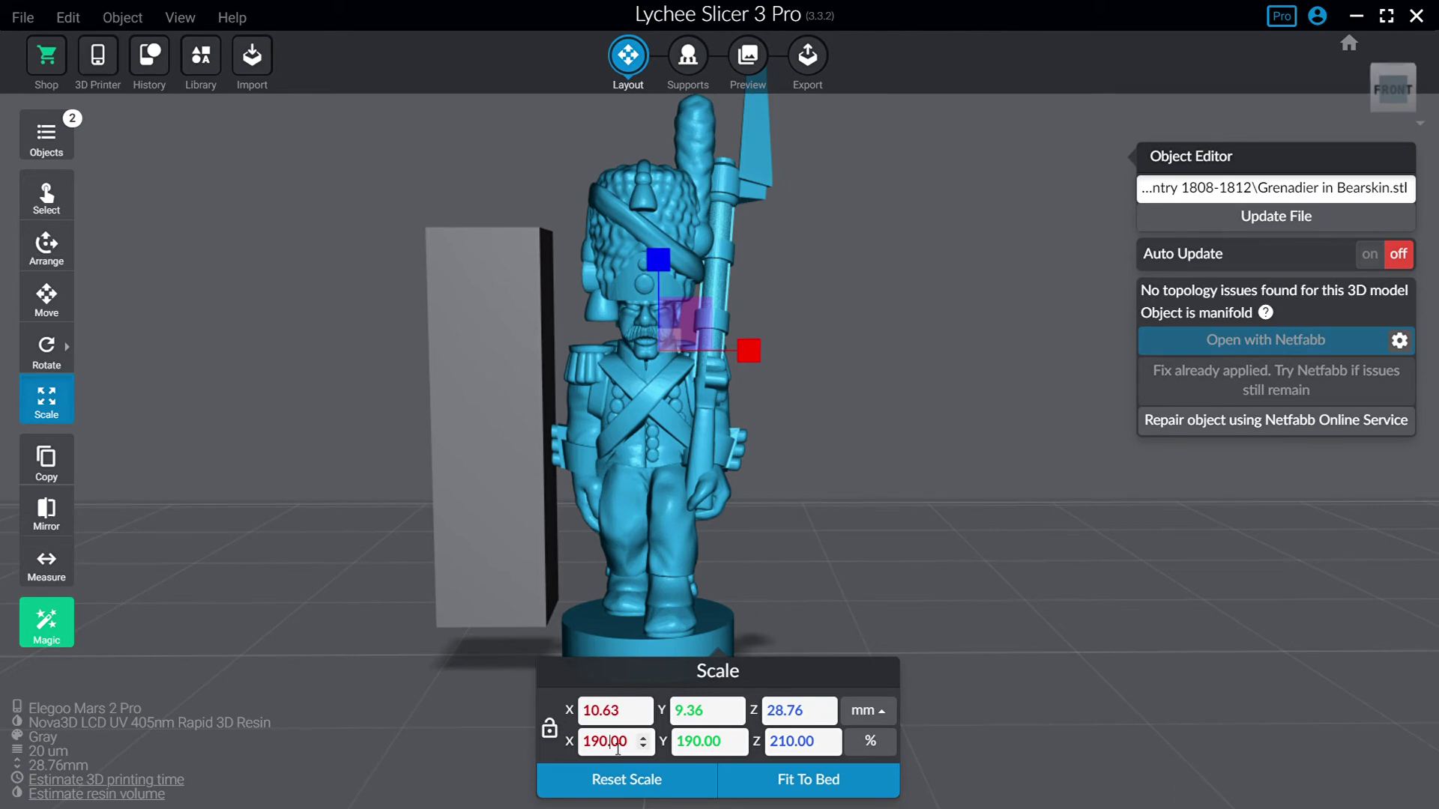
double_click(618, 744)
type("22")
double_click(716, 749)
type("210")
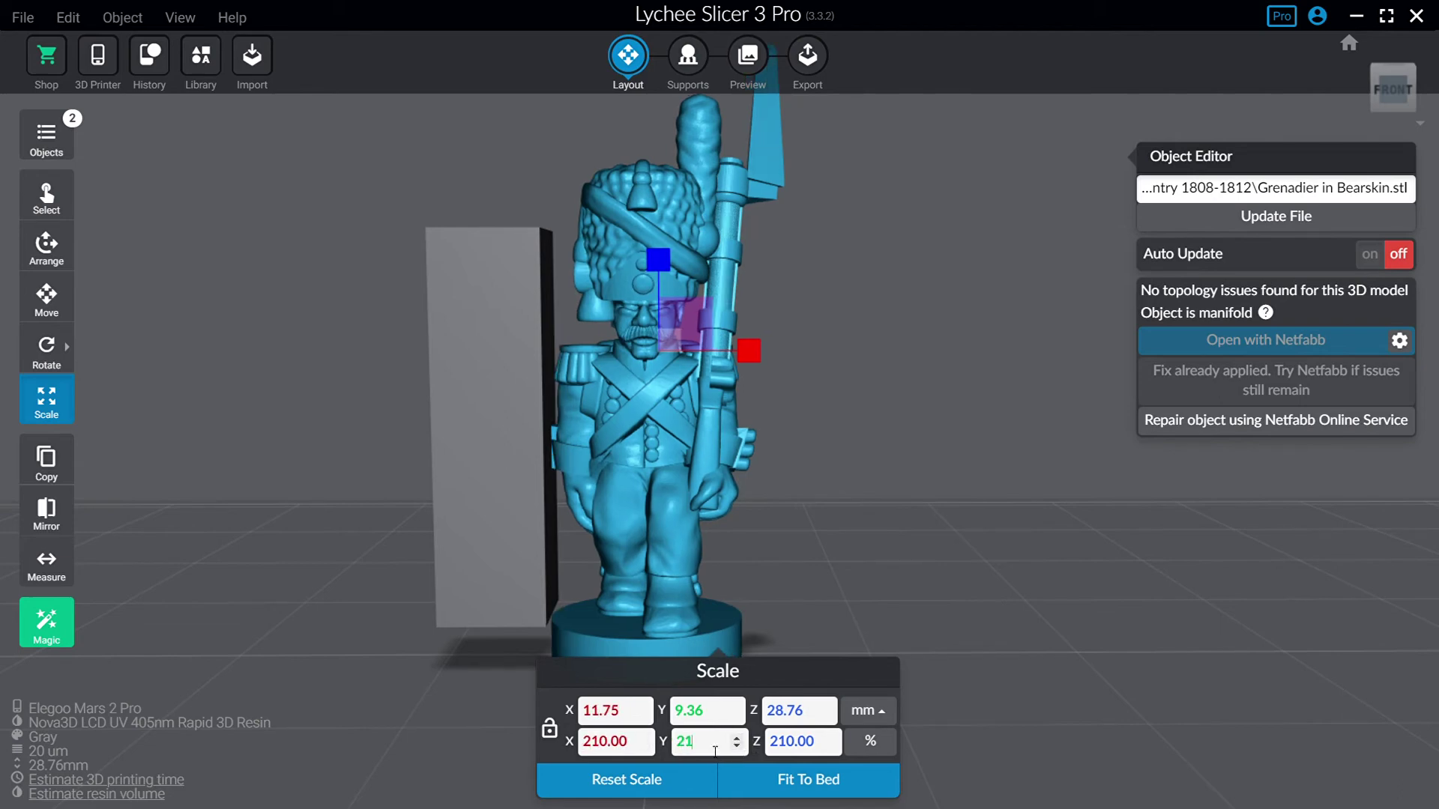
Step: Lock the grenadier's scale proportions and set its uniform scale to 240%
double_click(797, 743)
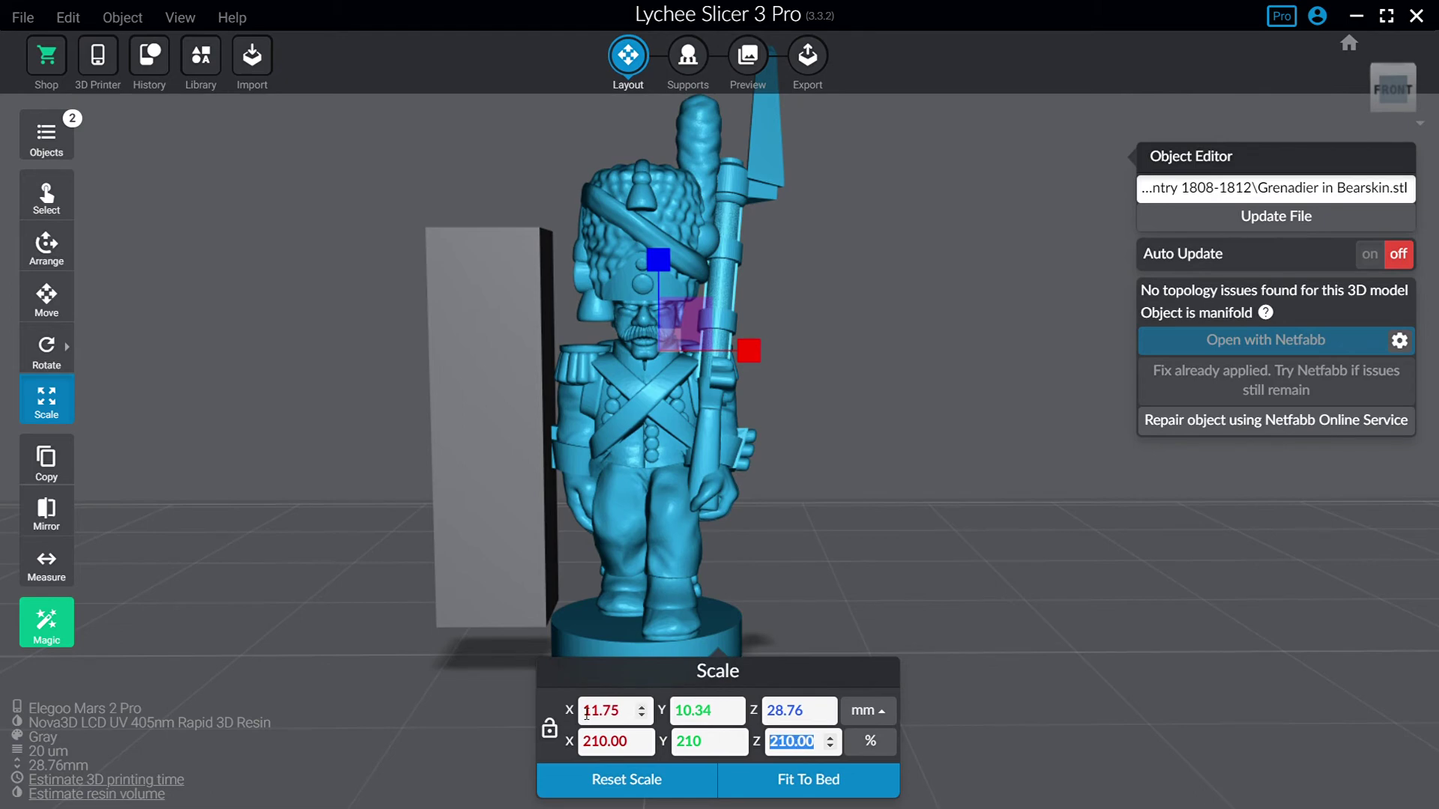
left_click(552, 730)
double_click(797, 742)
type("240")
key("Return")
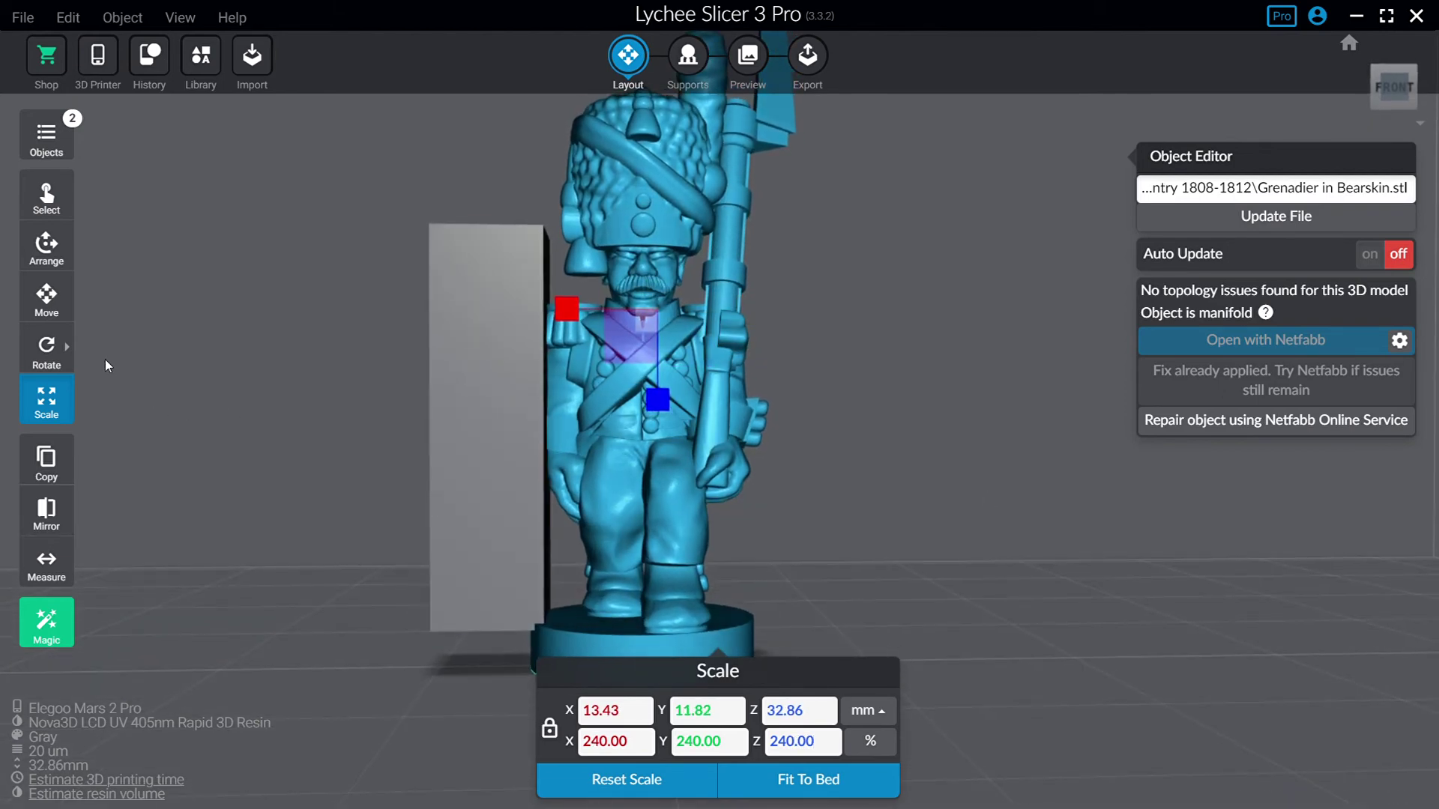
Step: Increase the grenadier's uniform scale in two stages, first to 245% and finally to 250%
double_click(803, 746)
type("245")
key("Return")
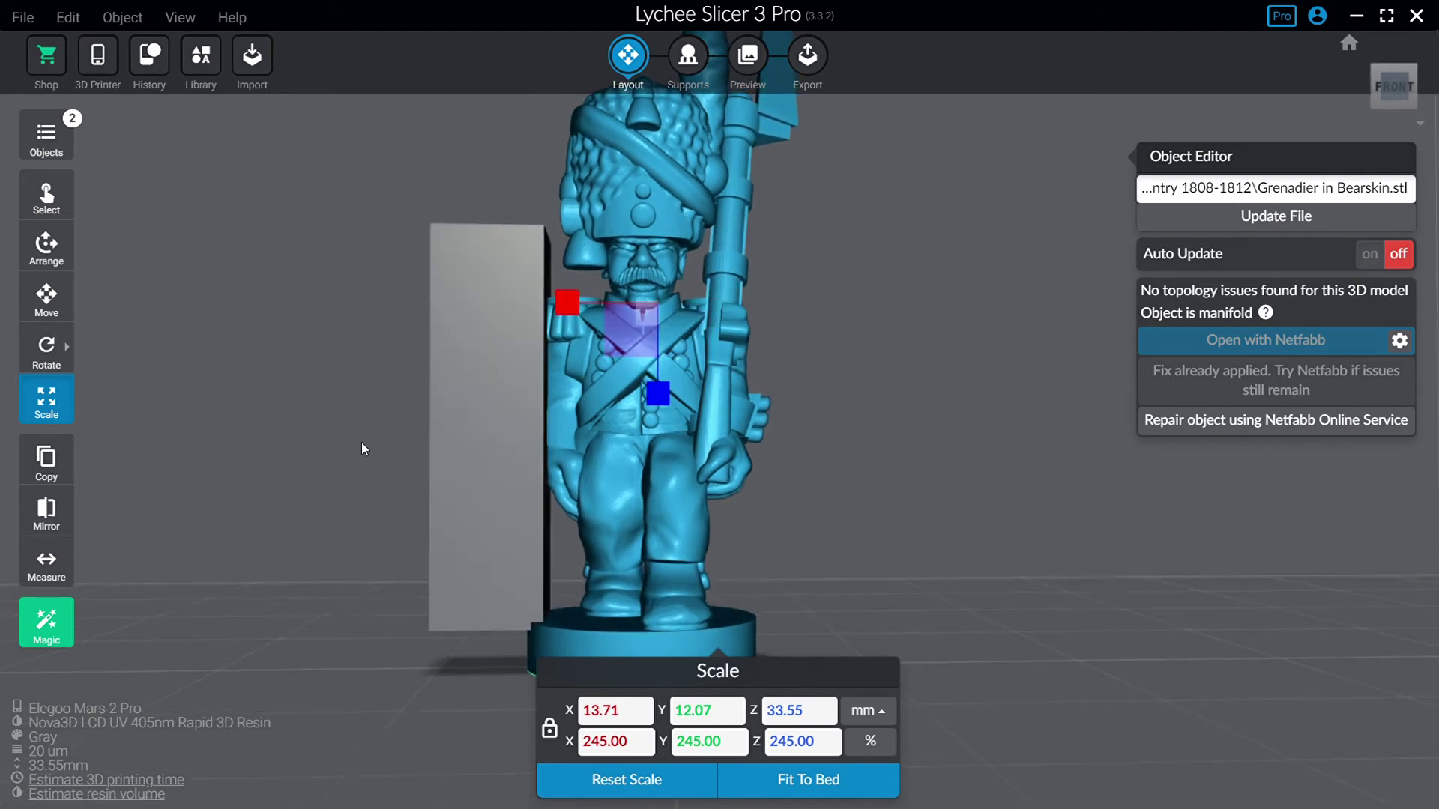
double_click(802, 743)
type("250")
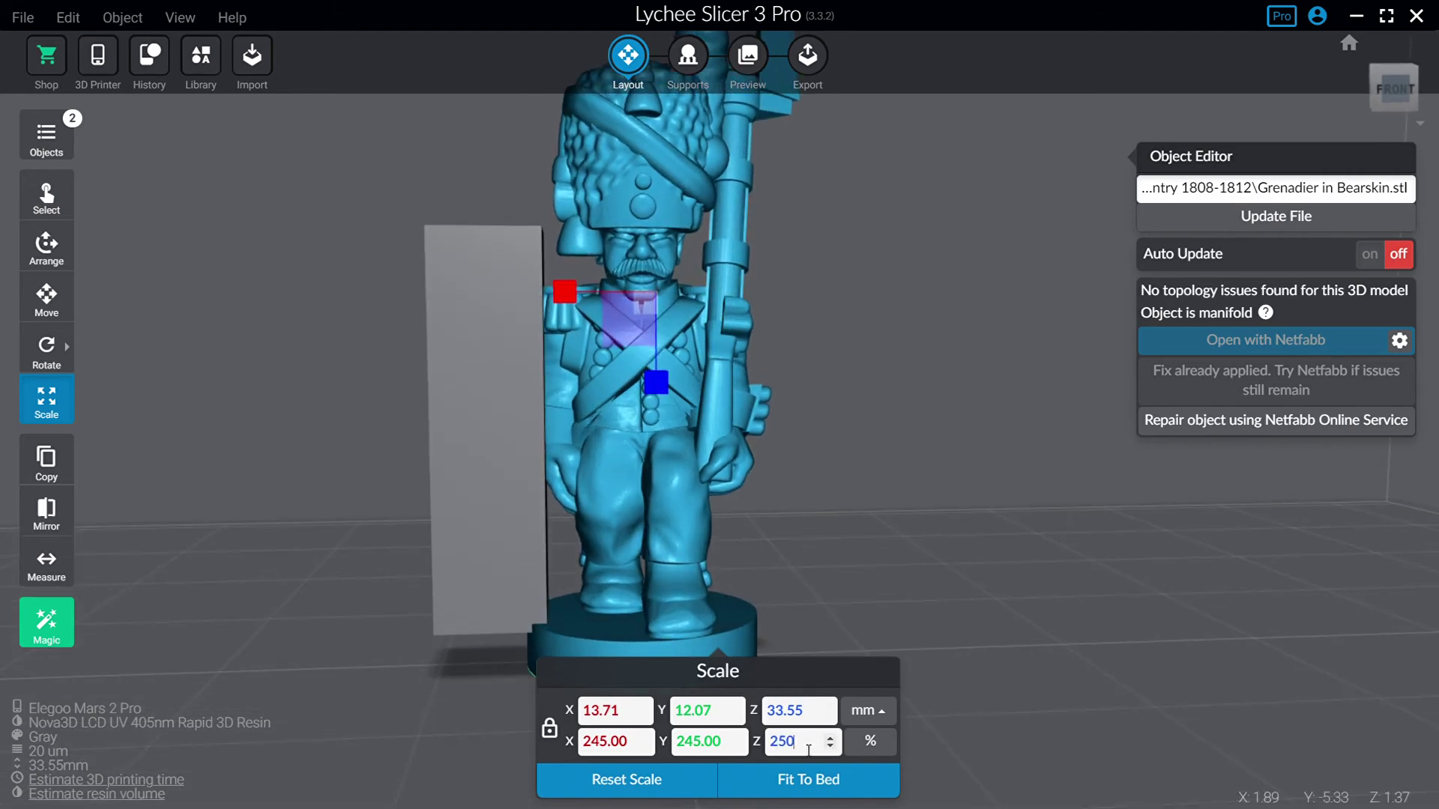
key("Return")
Step: Raise the reference block to about Z 2.27 mm and shift it sideways to about X -8.88 mm
left_click(46, 300)
left_click(466, 340)
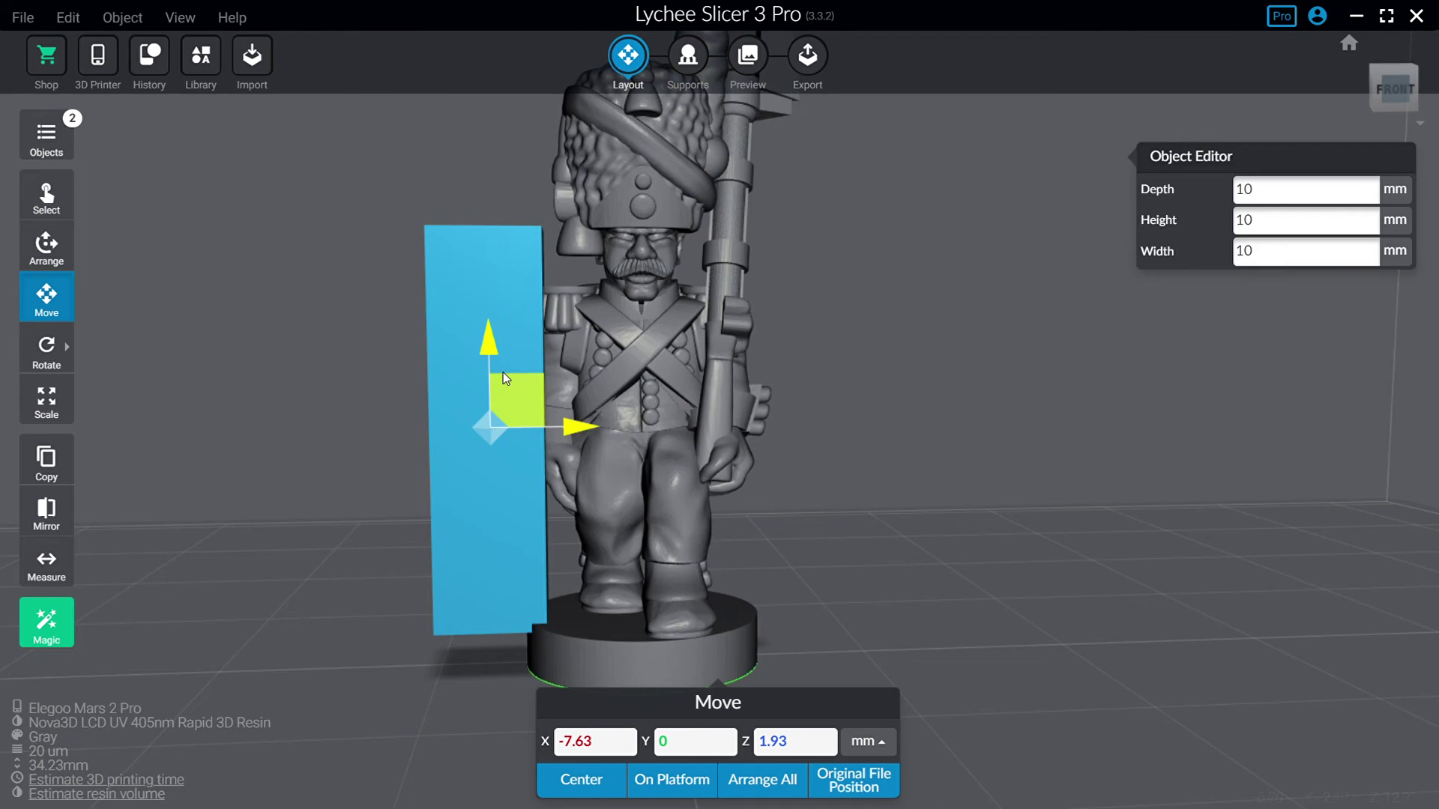
left_click_drag(502, 372, 493, 343)
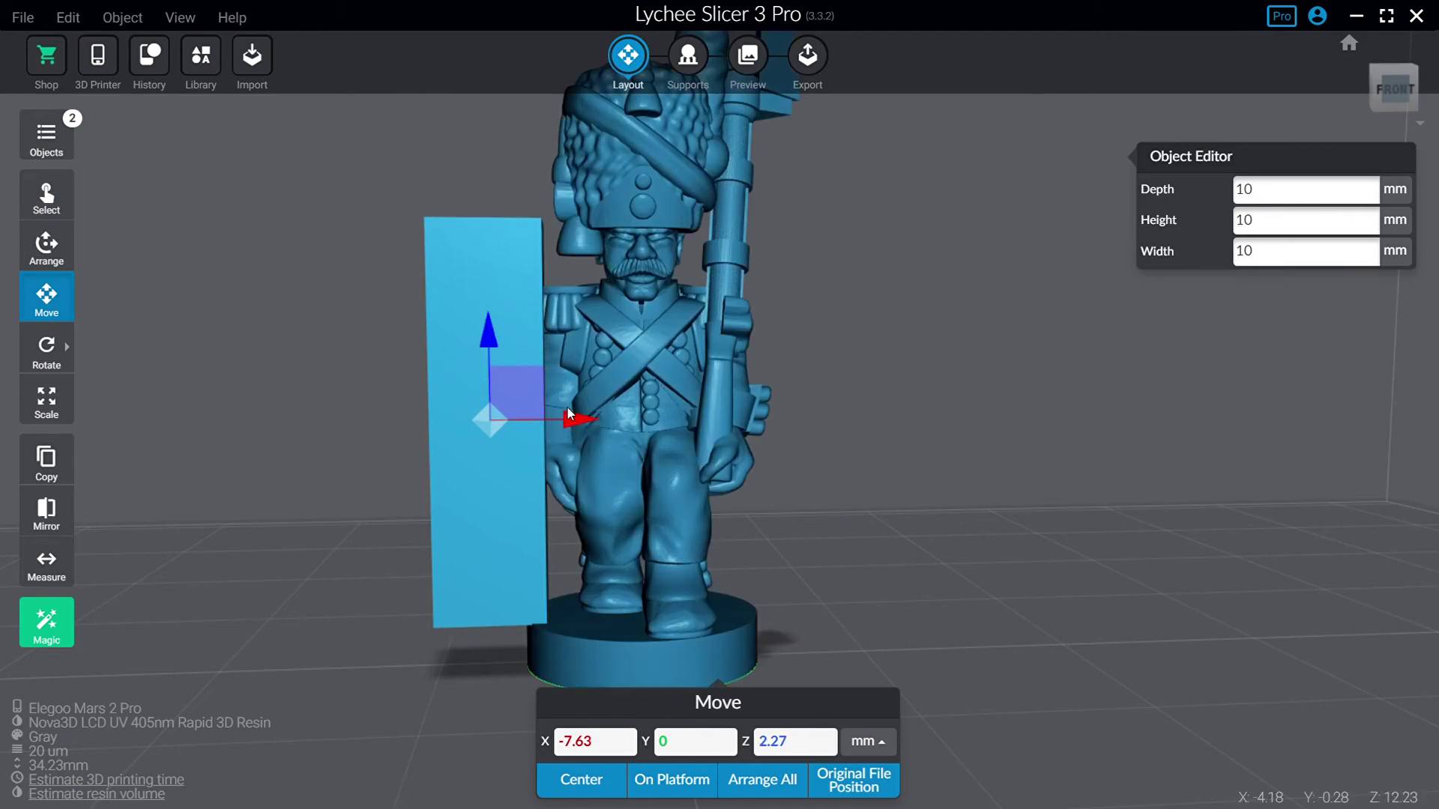
left_click_drag(568, 413, 599, 395)
Step: Select the grenadier and set its uniform scale to 255%
left_click(600, 395)
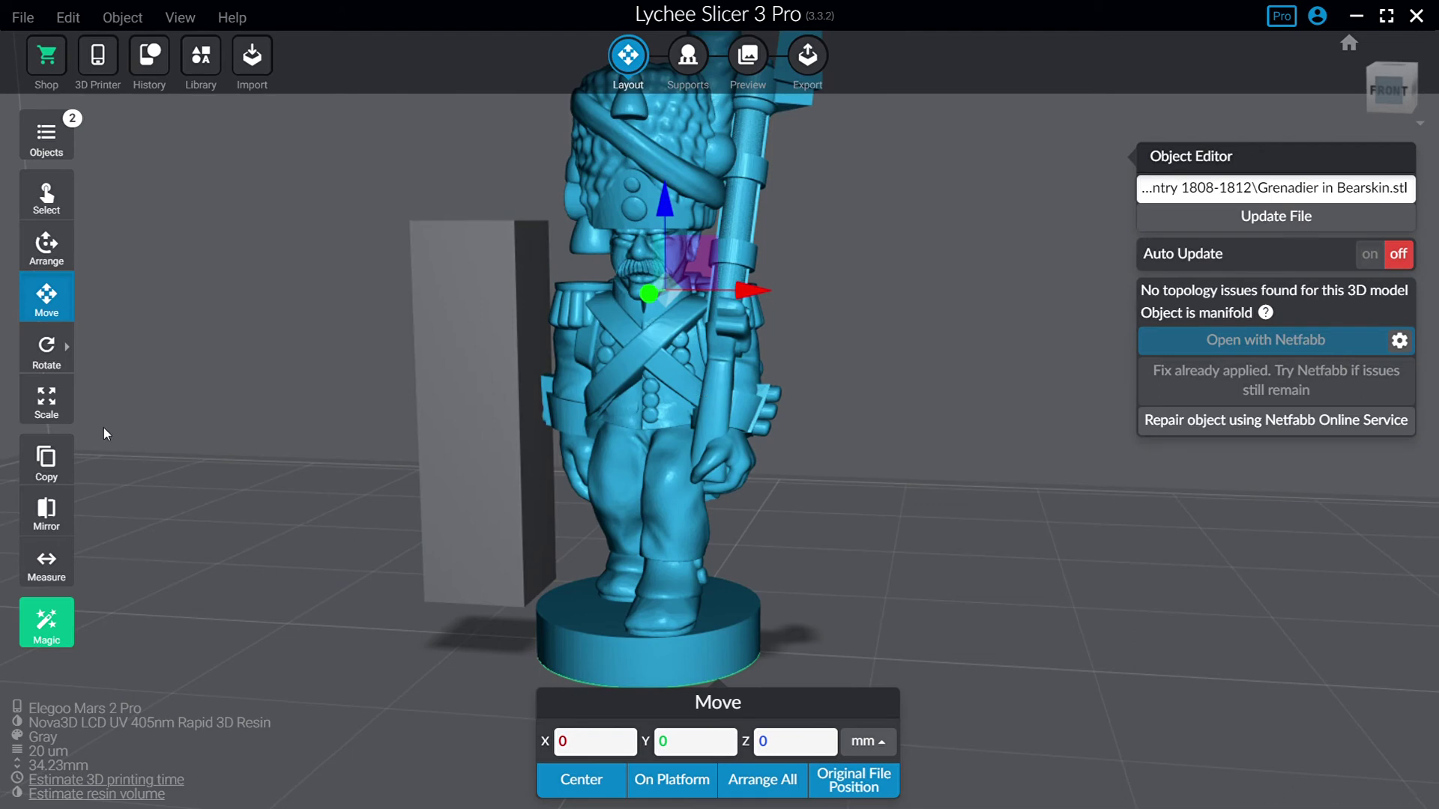
left_click(49, 399)
double_click(793, 748)
type("255")
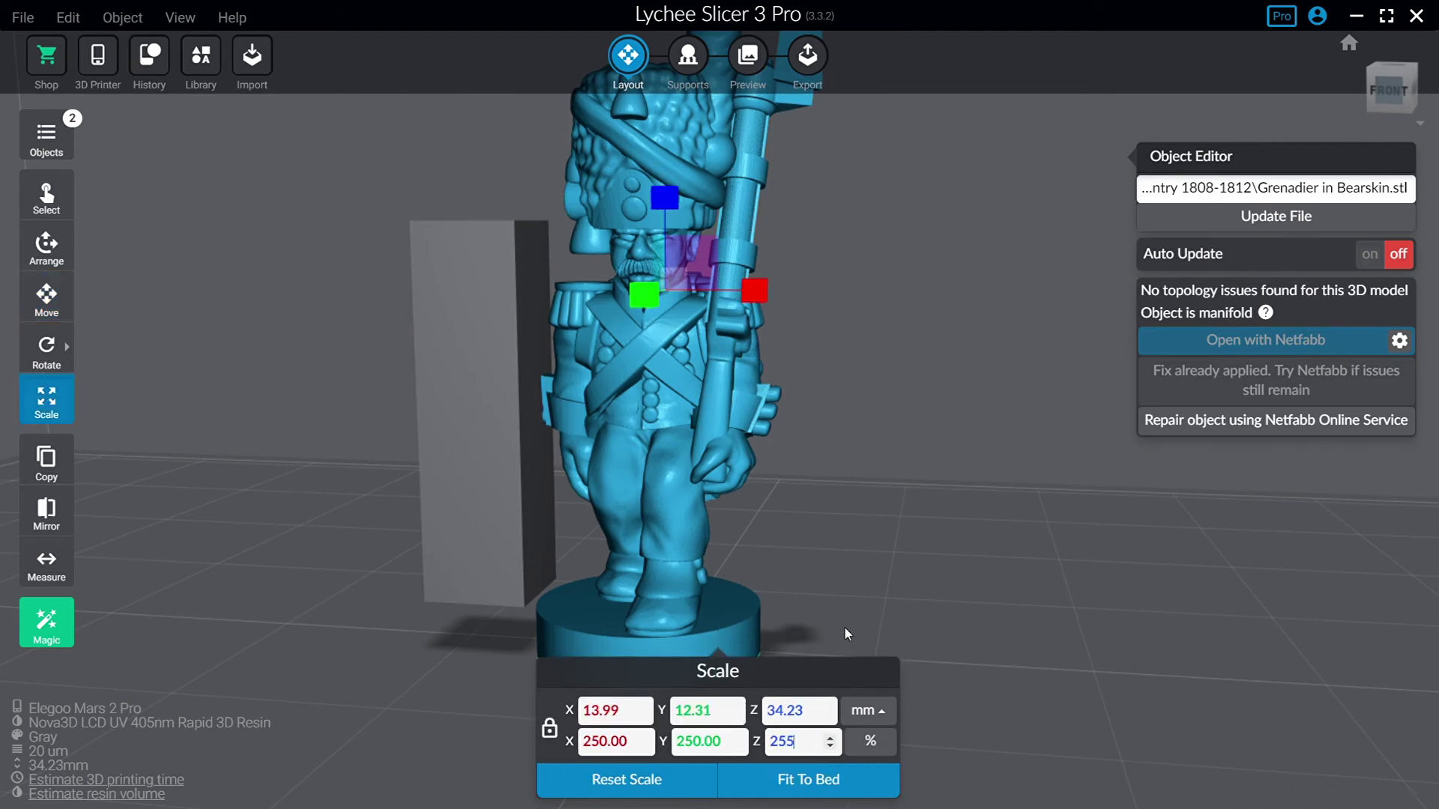
key("Return")
Step: Move the reference block farther from the grenadier along X so a clear gap separates them
left_click(46, 300)
left_click(438, 342)
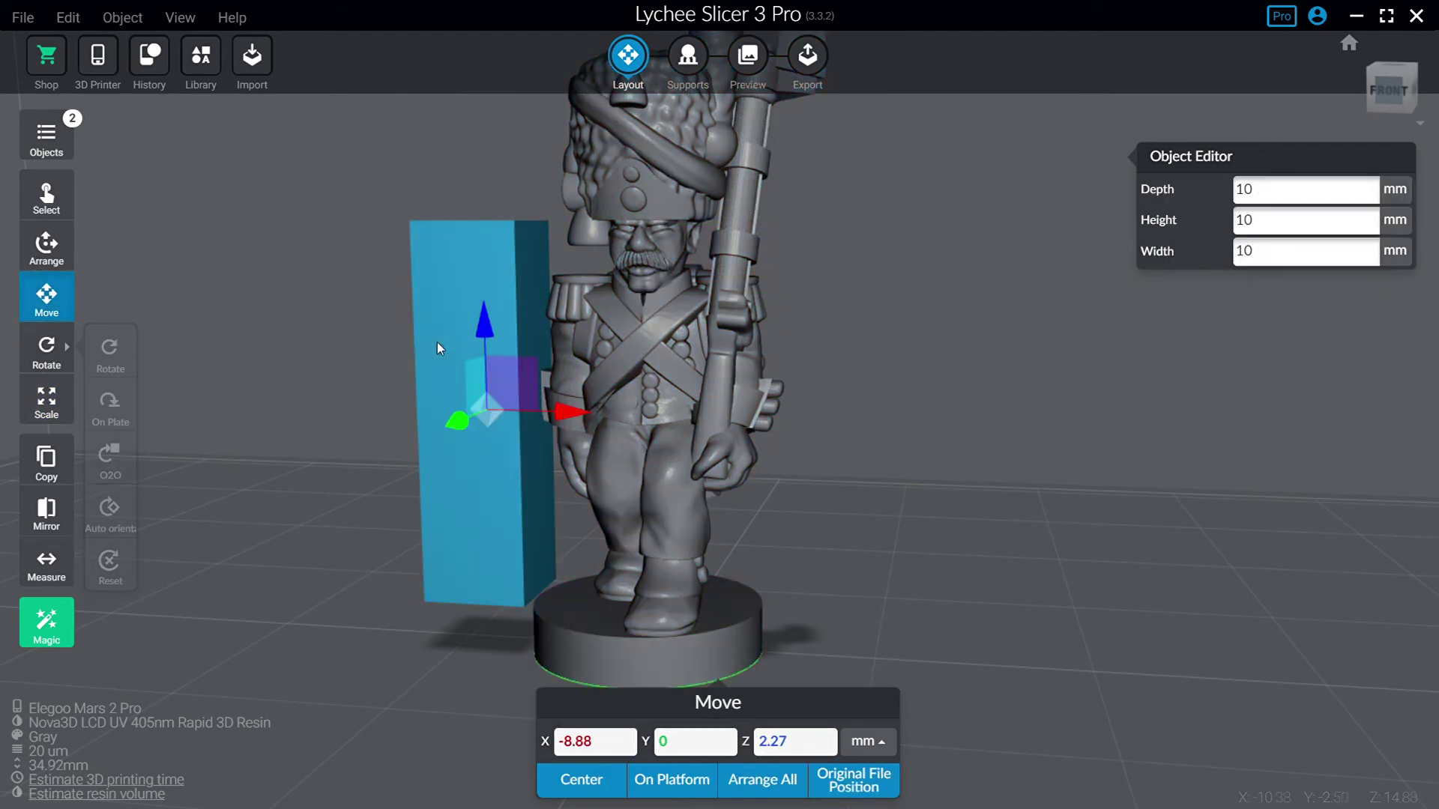
mouse_move(589, 412)
left_mouse_down()
mouse_move(636, 424)
mouse_move(598, 408)
left_mouse_up()
Step: Unlock the grenadier's scale proportions, set its X and Y scale to 225%, and deselect it
left_click(598, 410)
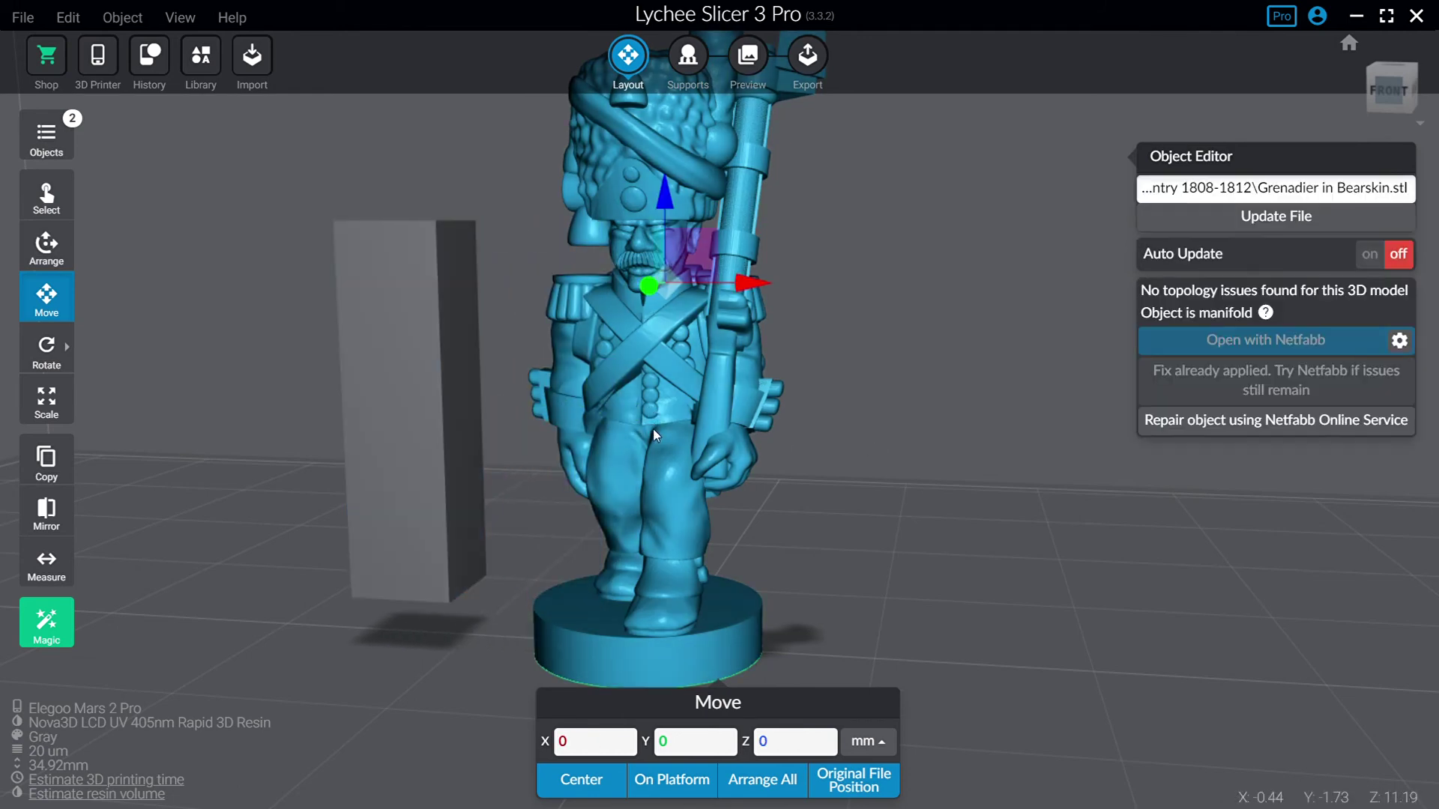
left_click(72, 403)
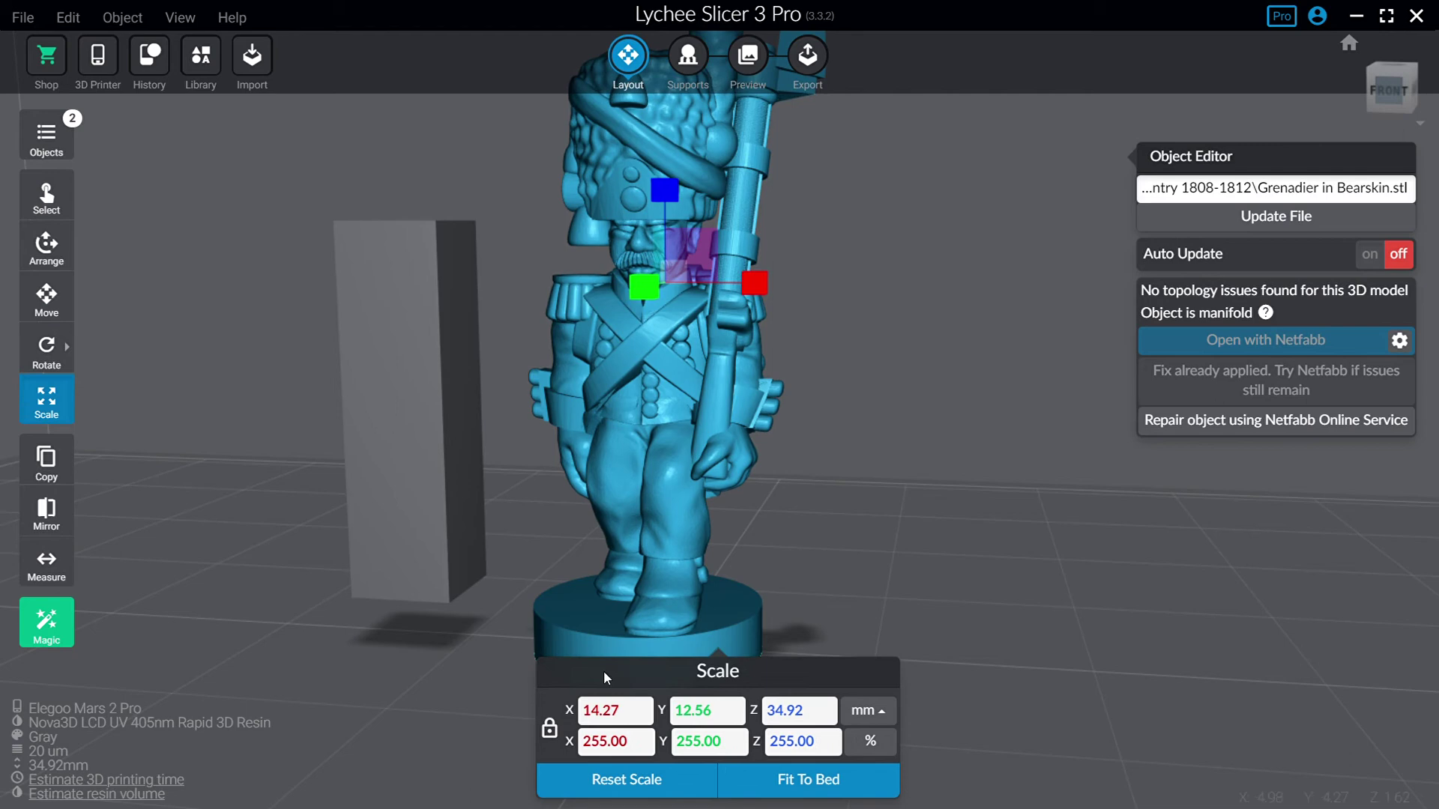
double_click(606, 757)
type("225")
key("Return")
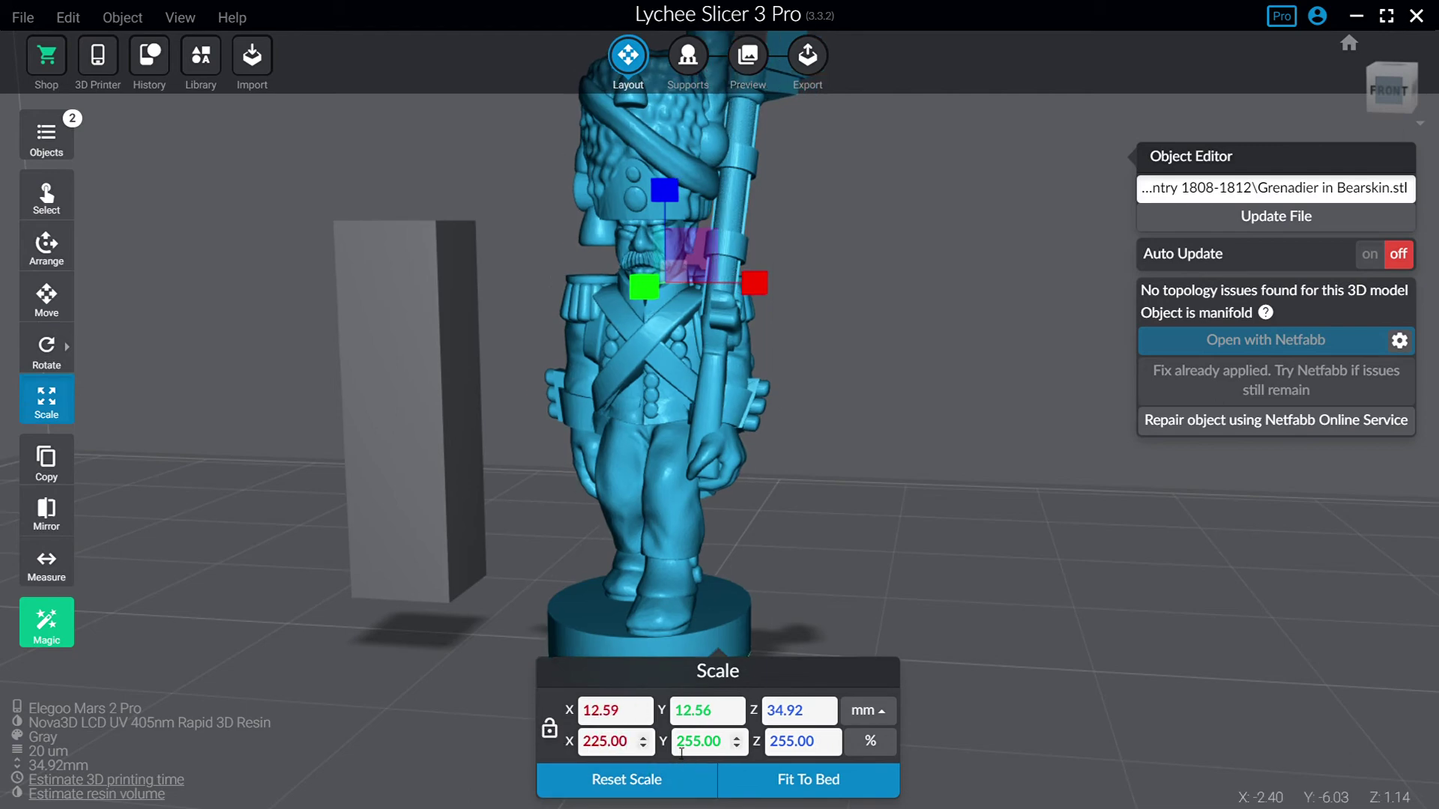
double_click(687, 748)
type("225")
left_click(965, 540)
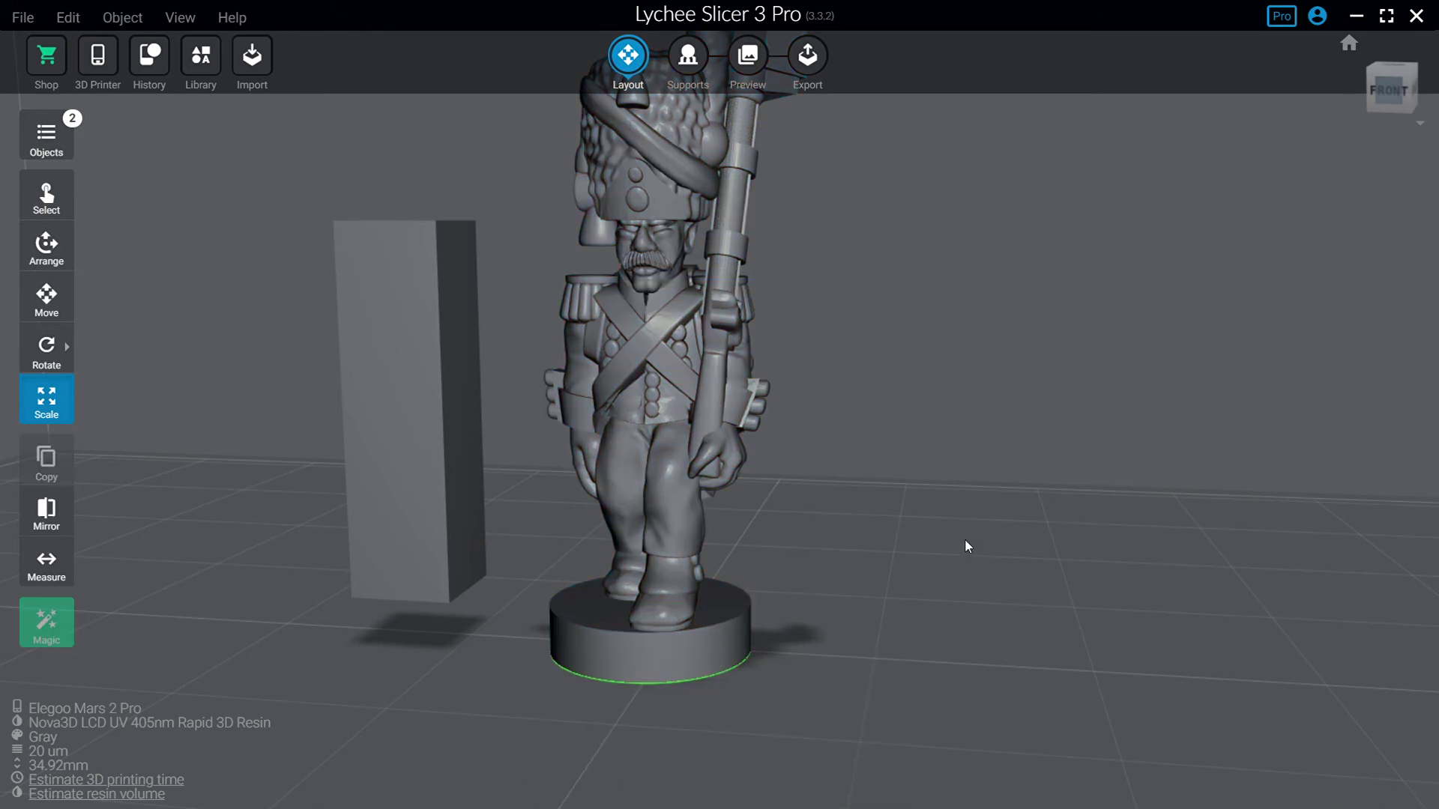
Step: Compare the grenadier with the block, set its X and Y scale to 220%, and deselect it
right_click_drag(965, 539, 827, 509)
scroll(955, 504, "down", 3)
left_click_drag(826, 510, 898, 511)
left_click(680, 450)
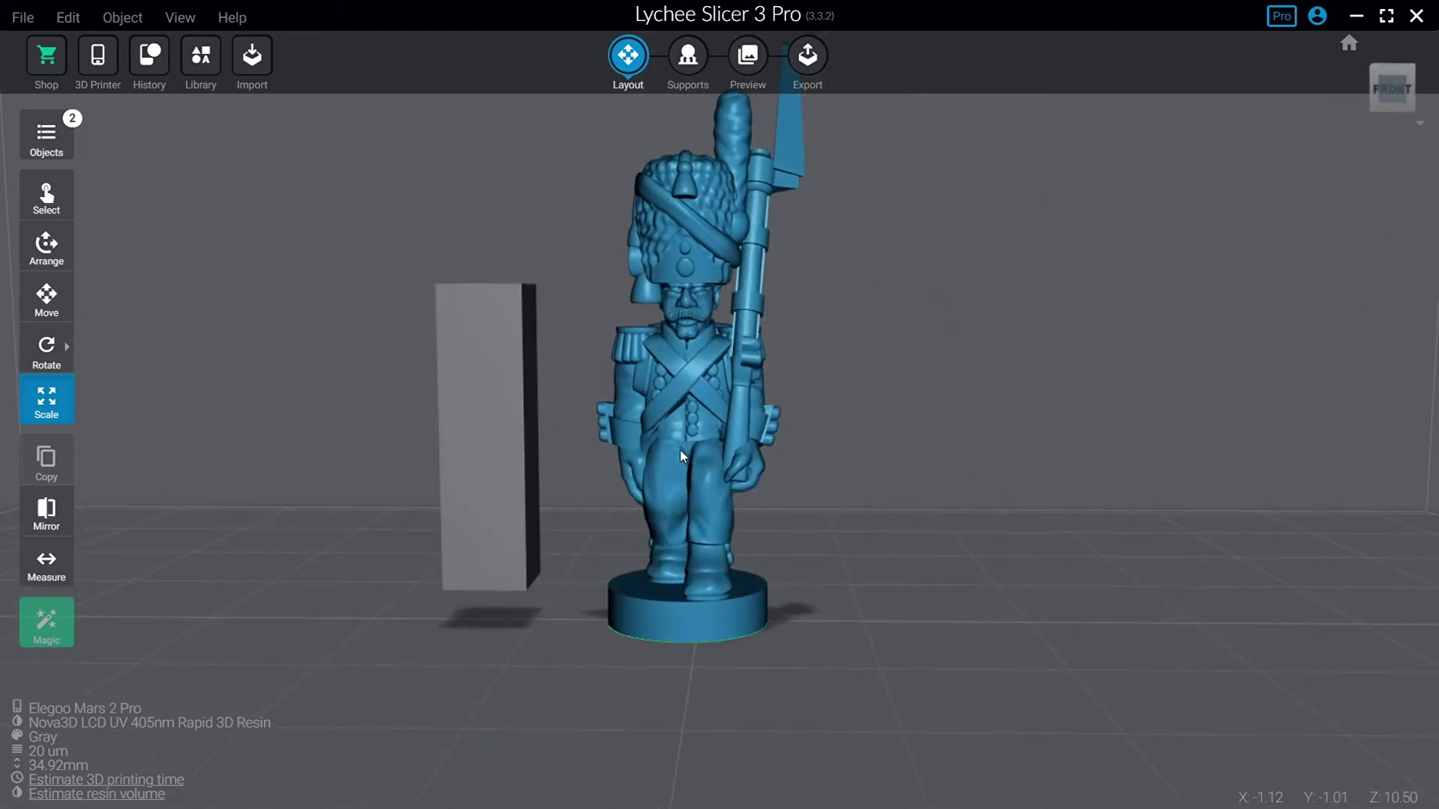
double_click(617, 746)
type("2")
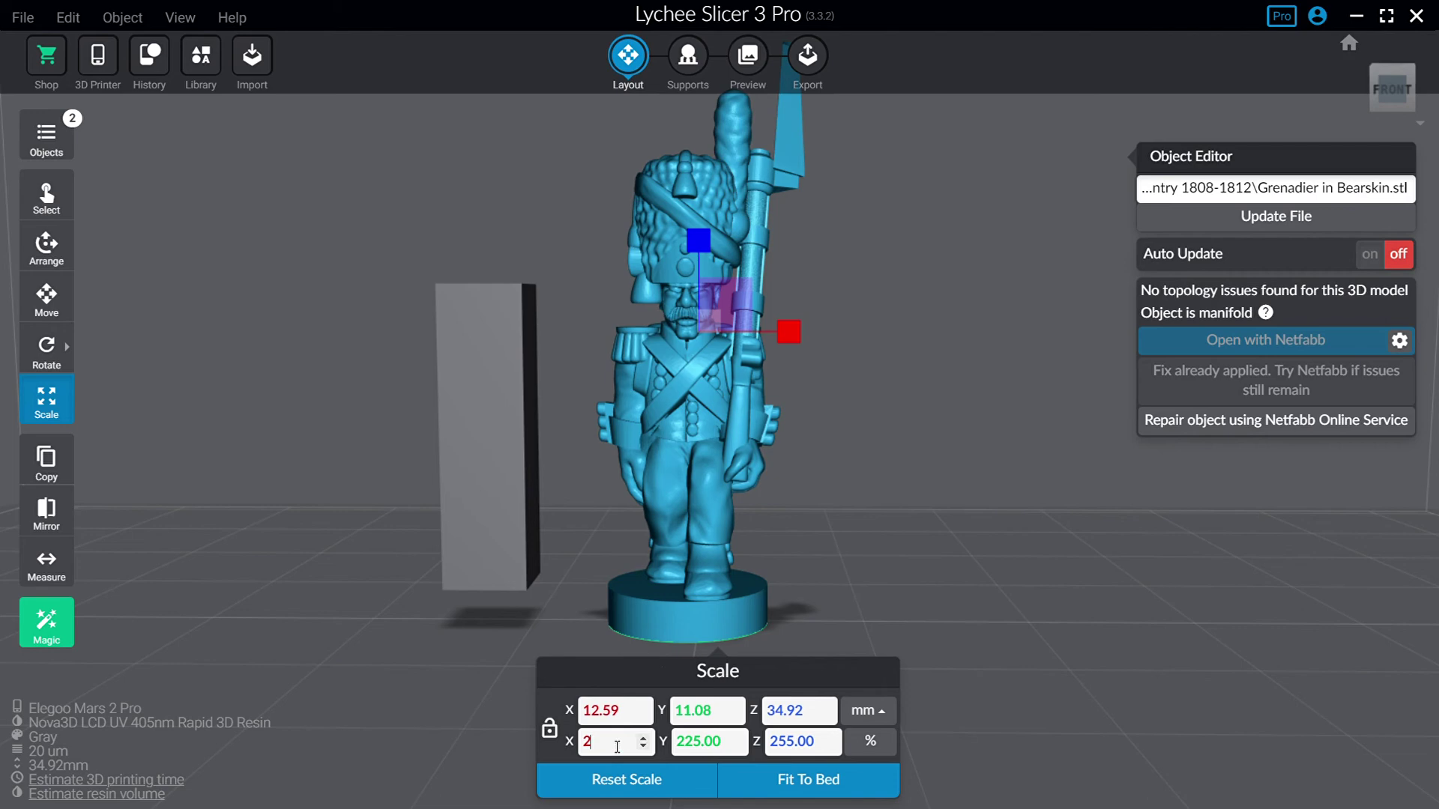
type("20")
key("Return")
double_click(700, 742)
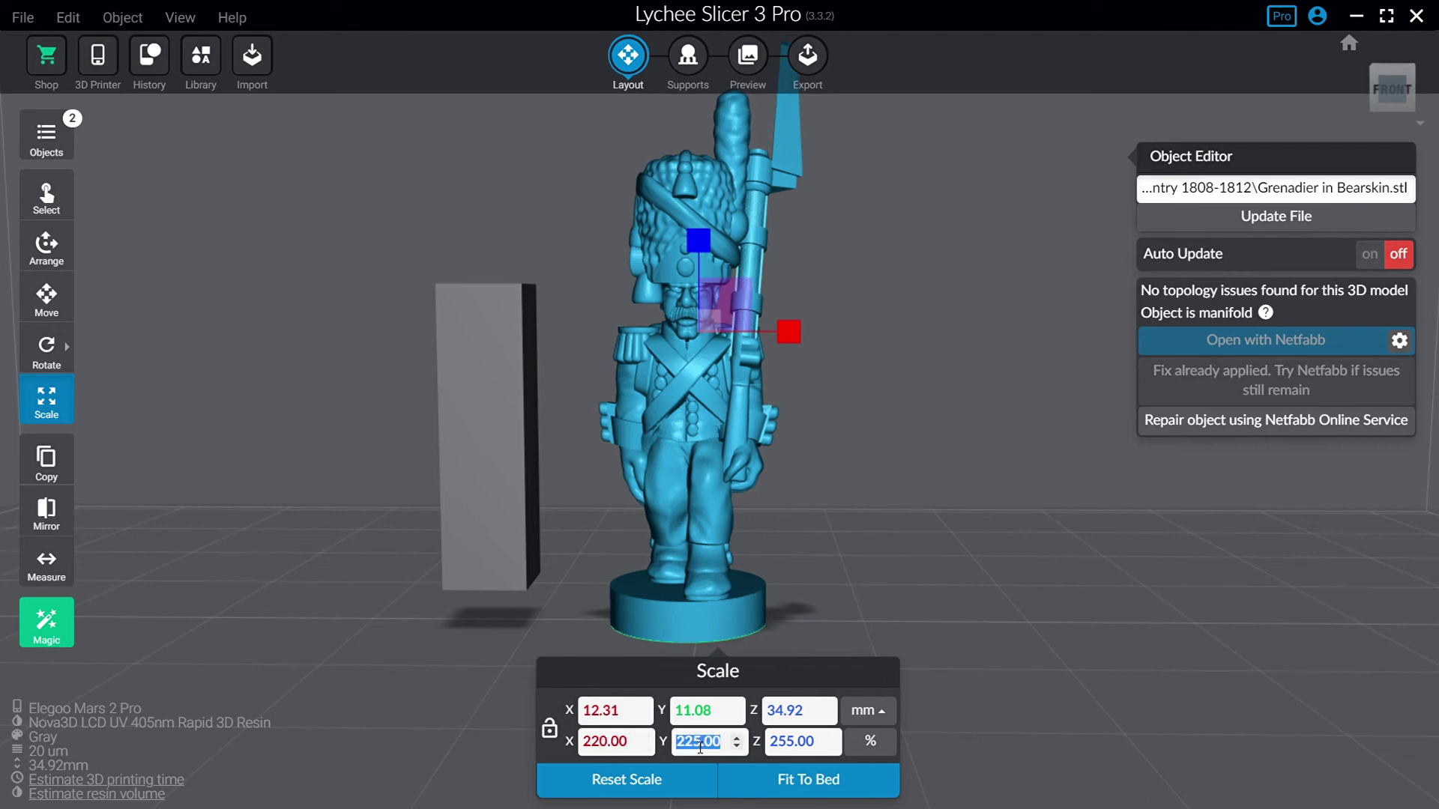
type("220")
left_click(887, 455)
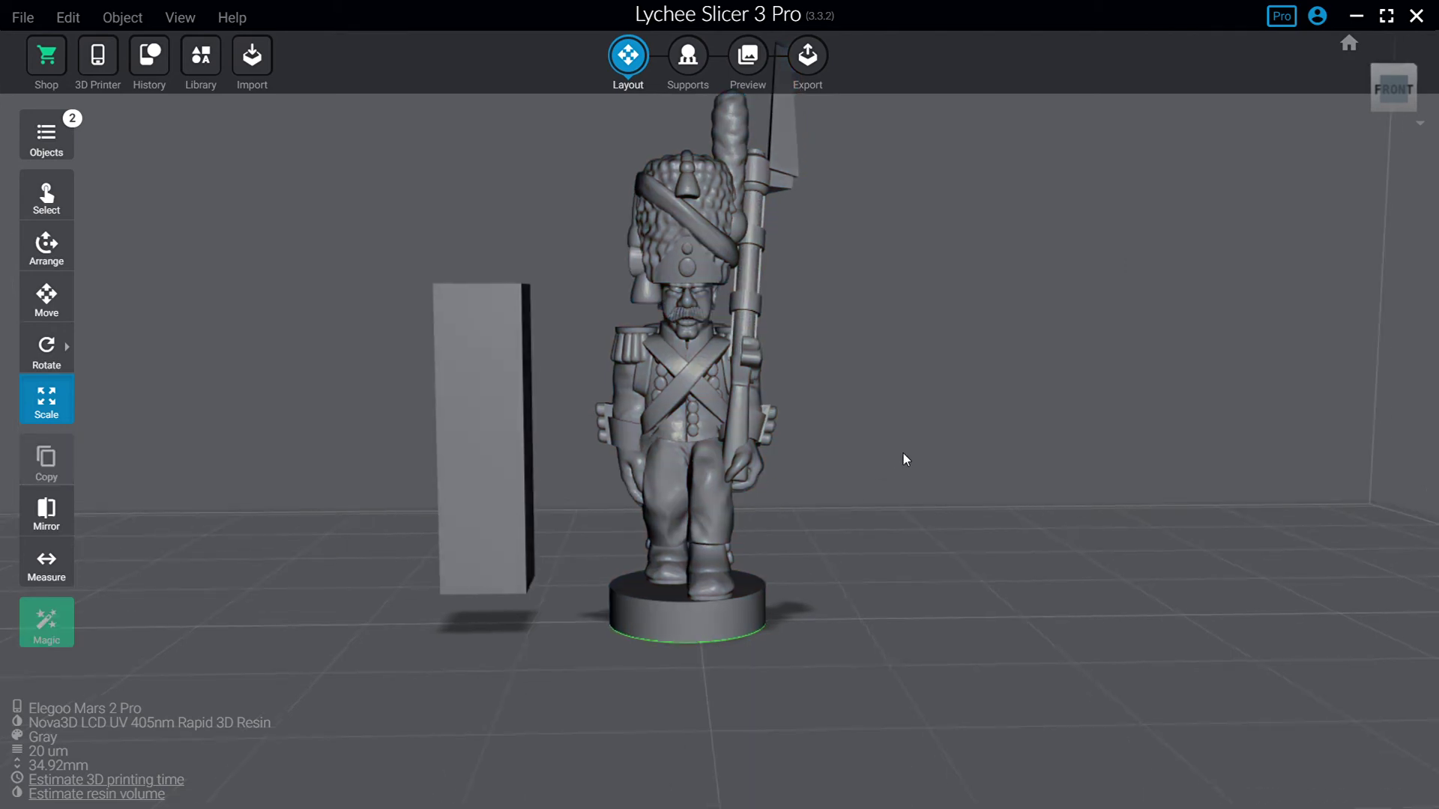
Step: Compare the grenadier with the reference block from the front and side, and examine its legs and base up close
left_click_drag(903, 459, 565, 440)
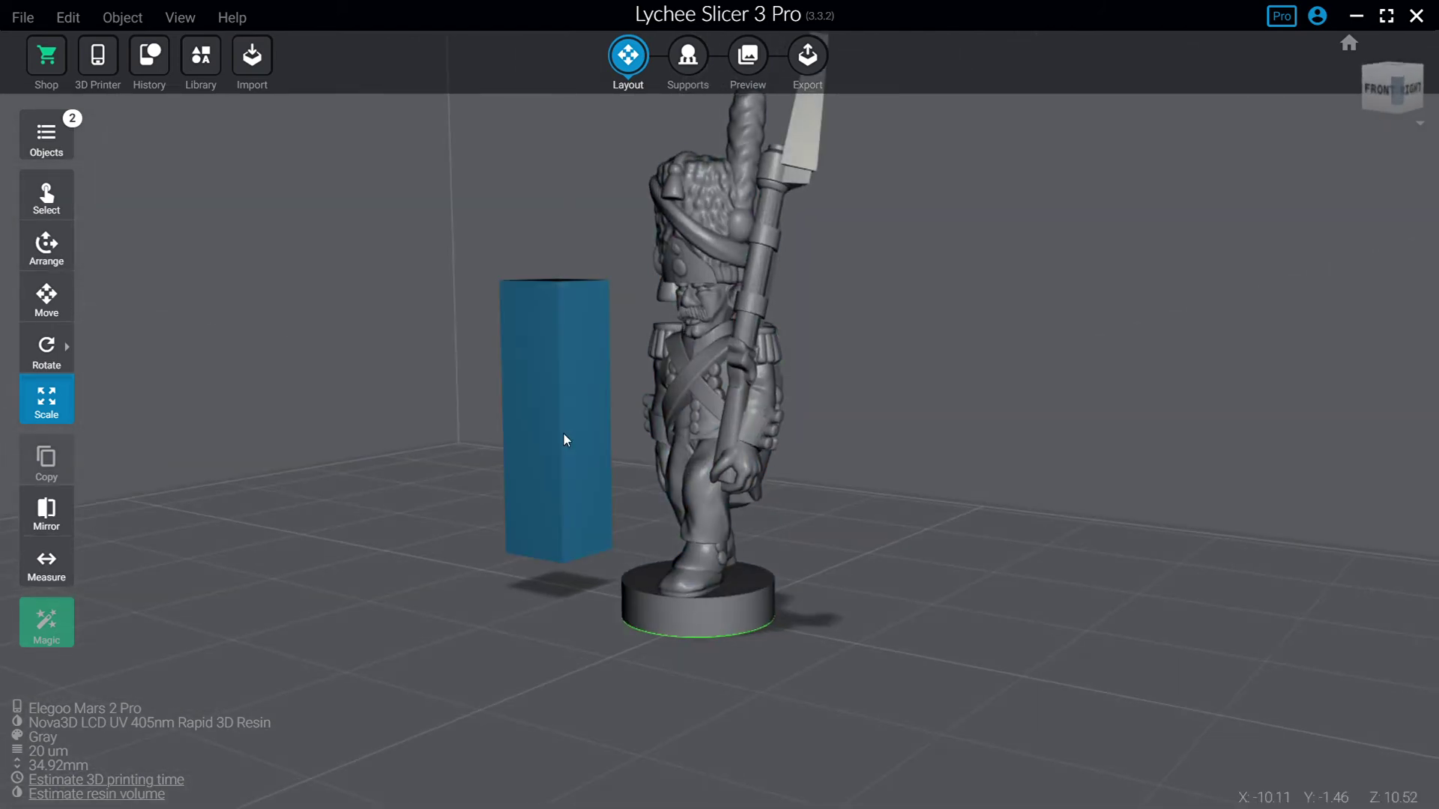
left_click(565, 440)
left_click_drag(390, 402, 721, 424)
left_click(749, 426)
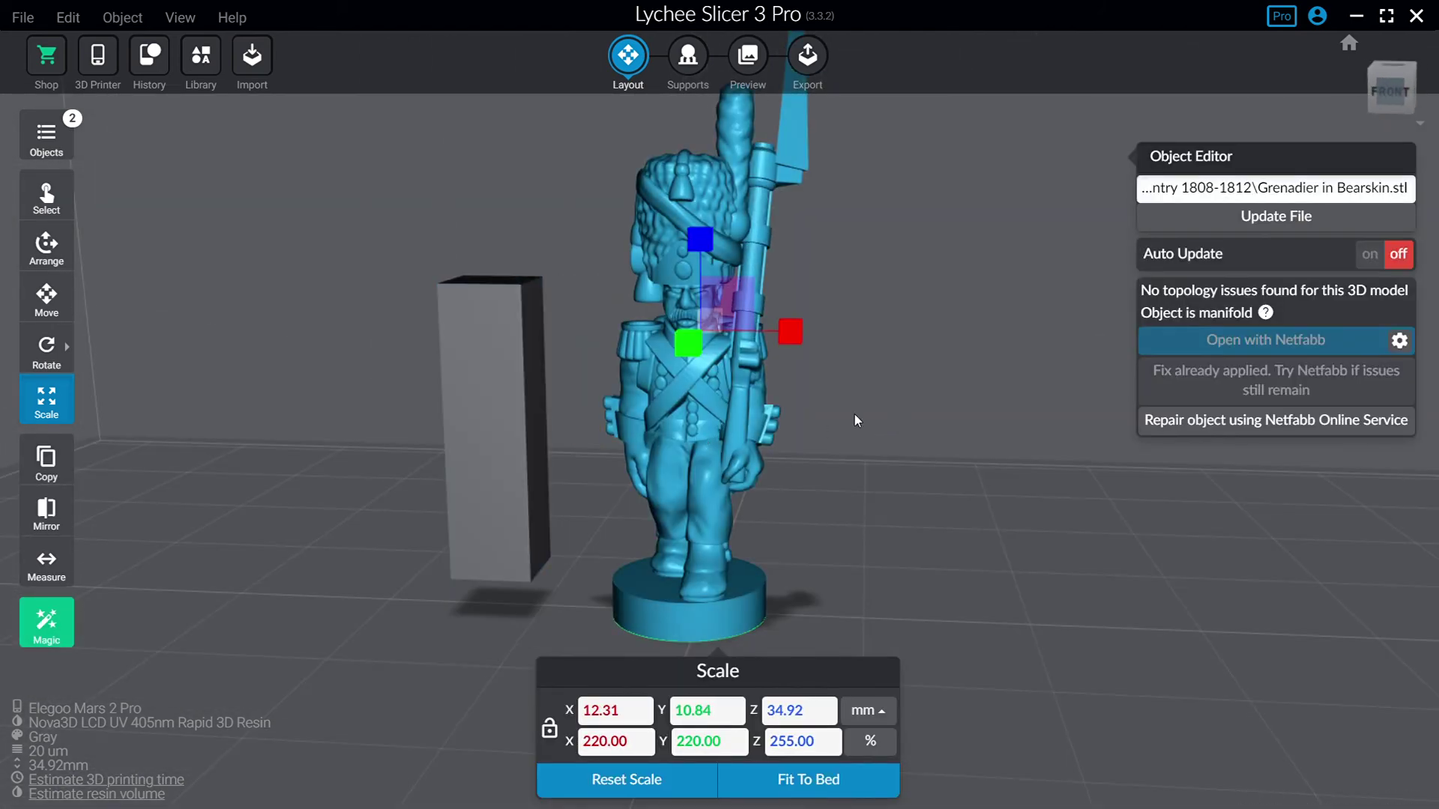
left_click_drag(855, 420, 875, 402)
right_click_drag(857, 475, 852, 450)
scroll(870, 487, "up", 5)
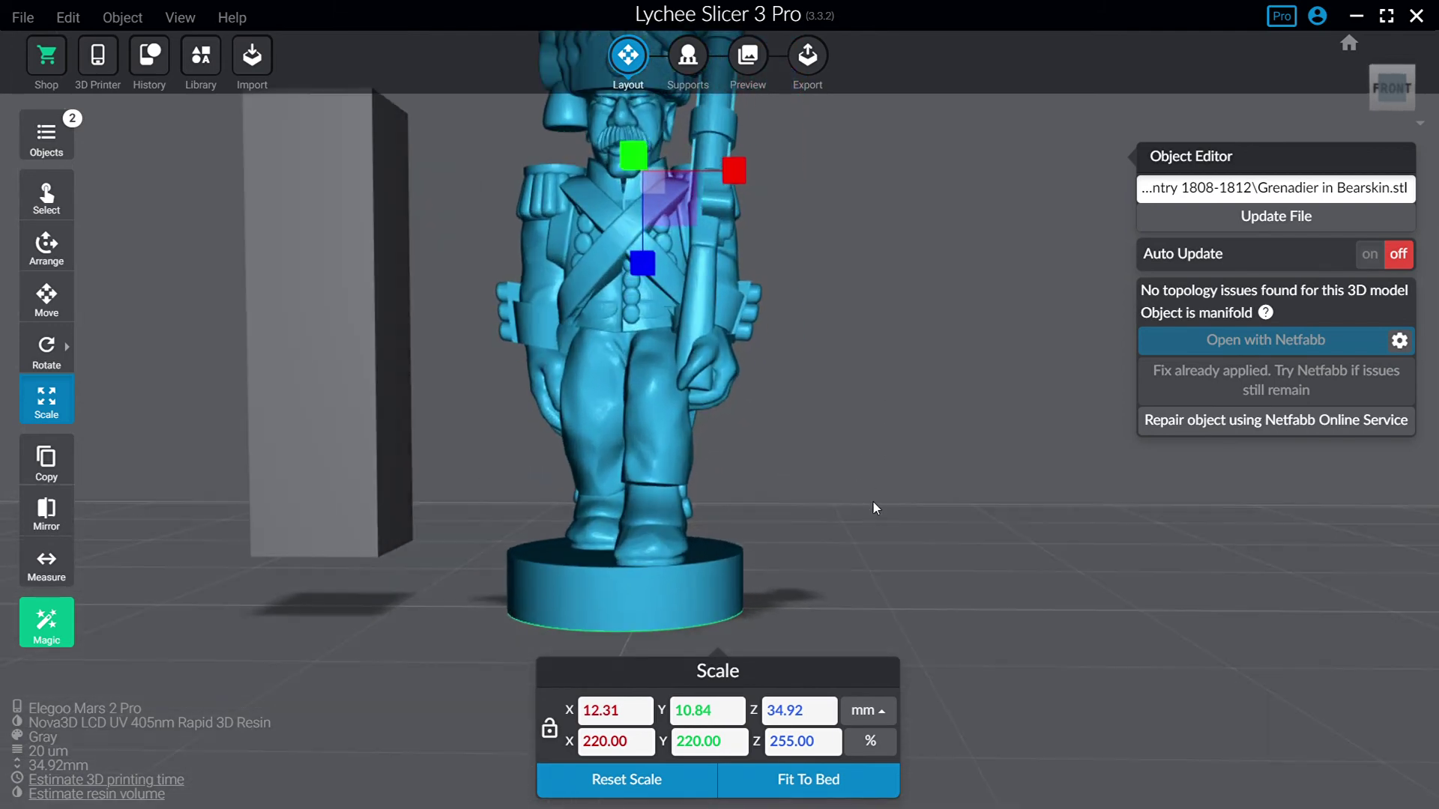
right_click_drag(874, 502, 906, 452)
mouse_move(906, 453)
left_mouse_down()
mouse_move(915, 433)
mouse_move(916, 445)
left_mouse_up()
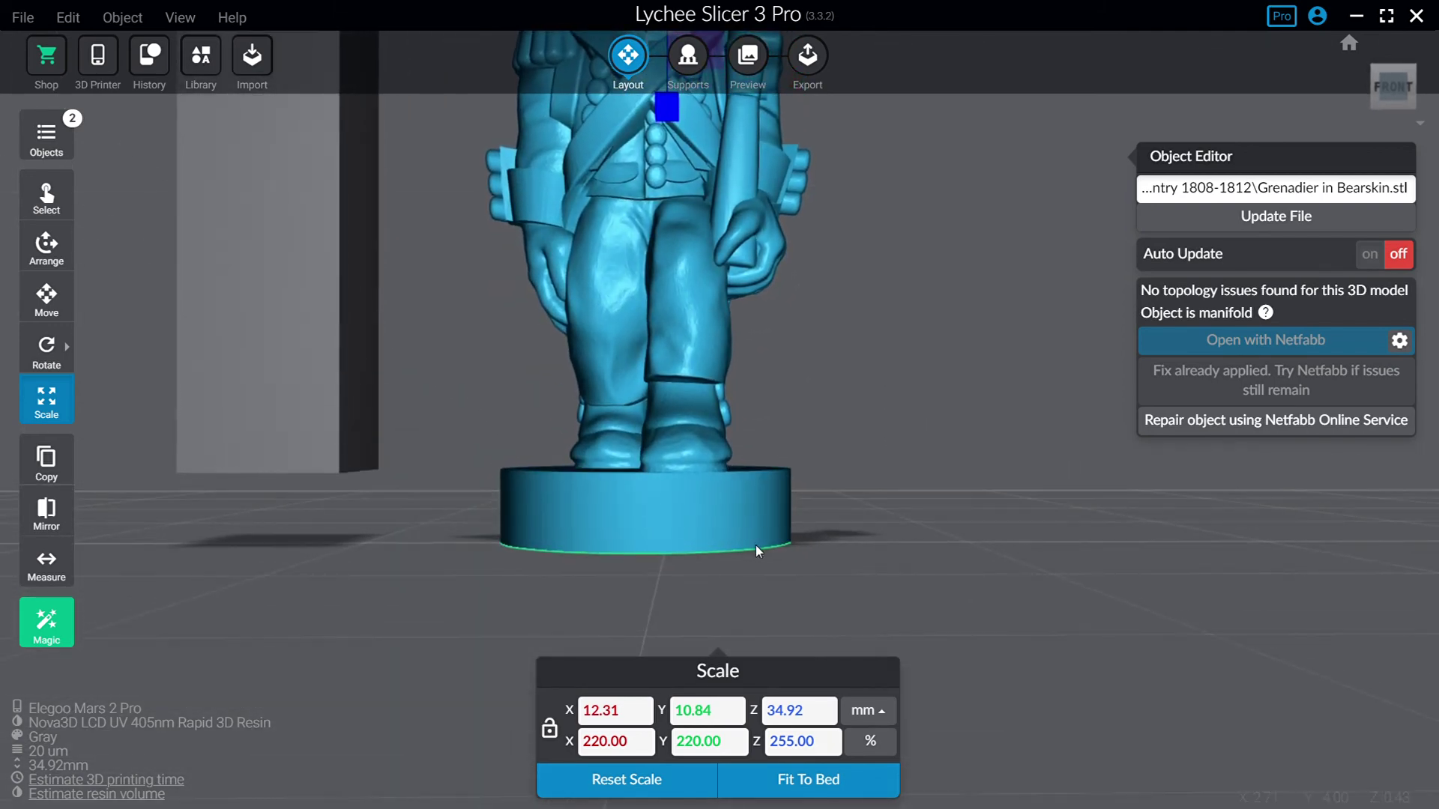
scroll(801, 454, "down", 5)
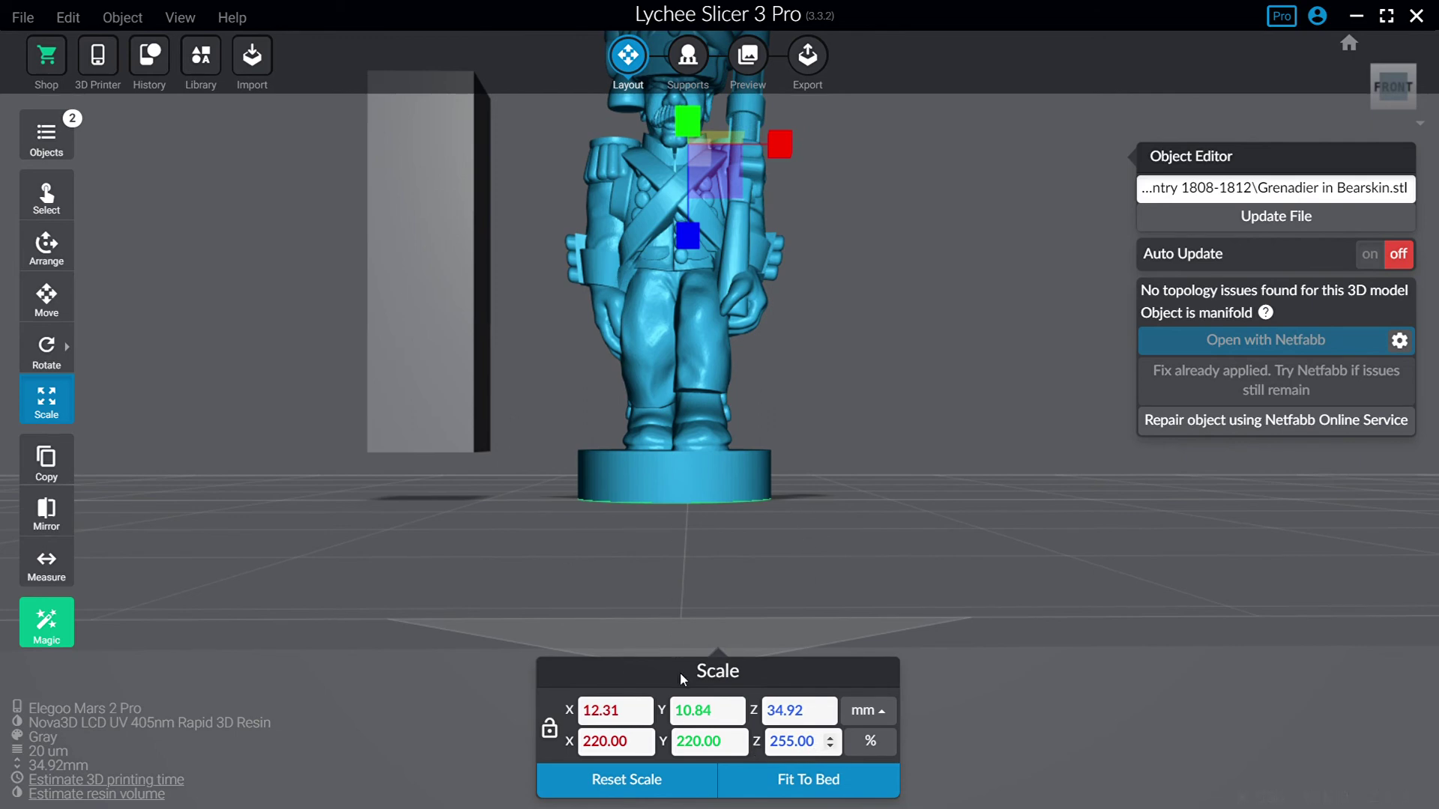
Step: Sink the grenadier's base below the build plate, trying Z -1.5 mm and settling on Z -1 mm
left_click(47, 296)
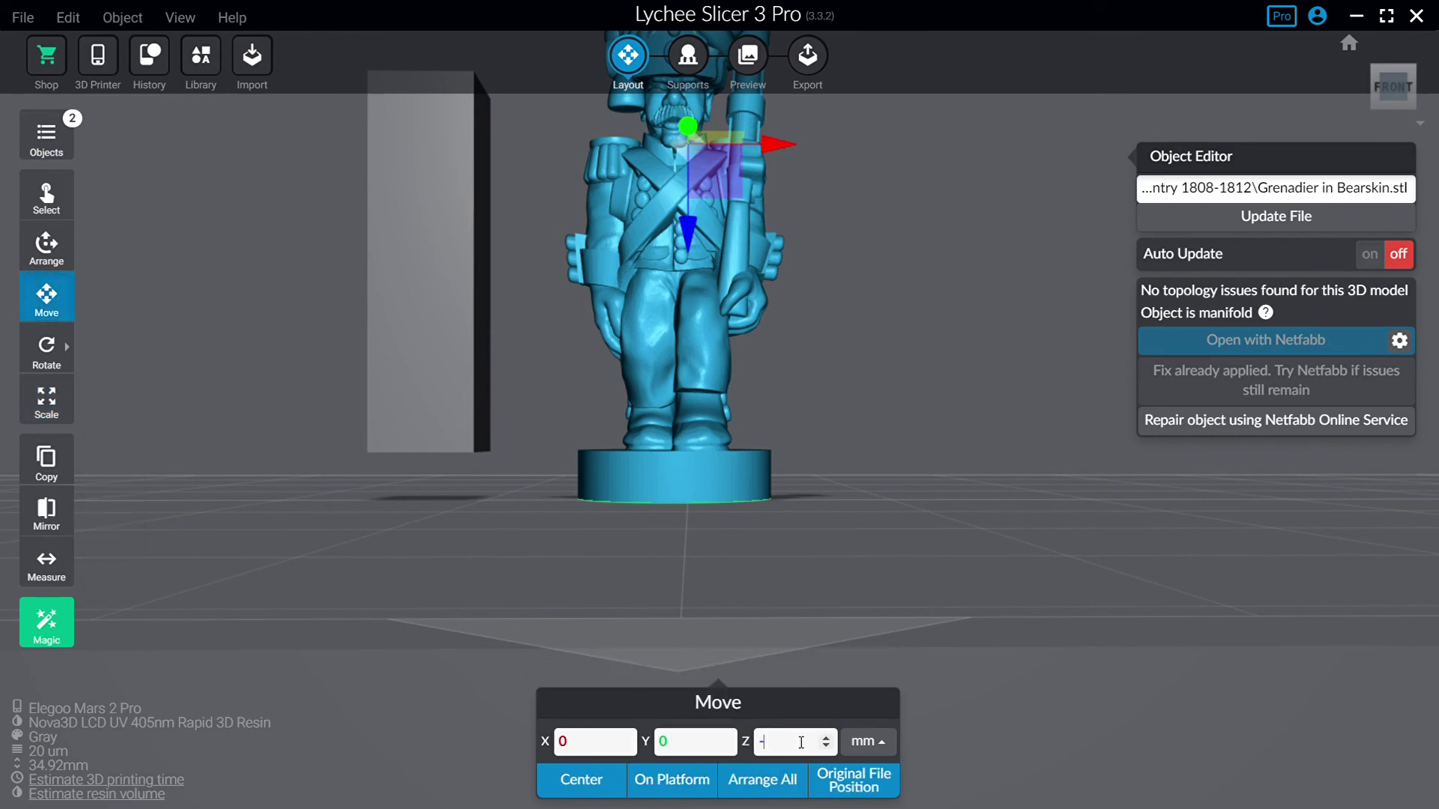
key("Return")
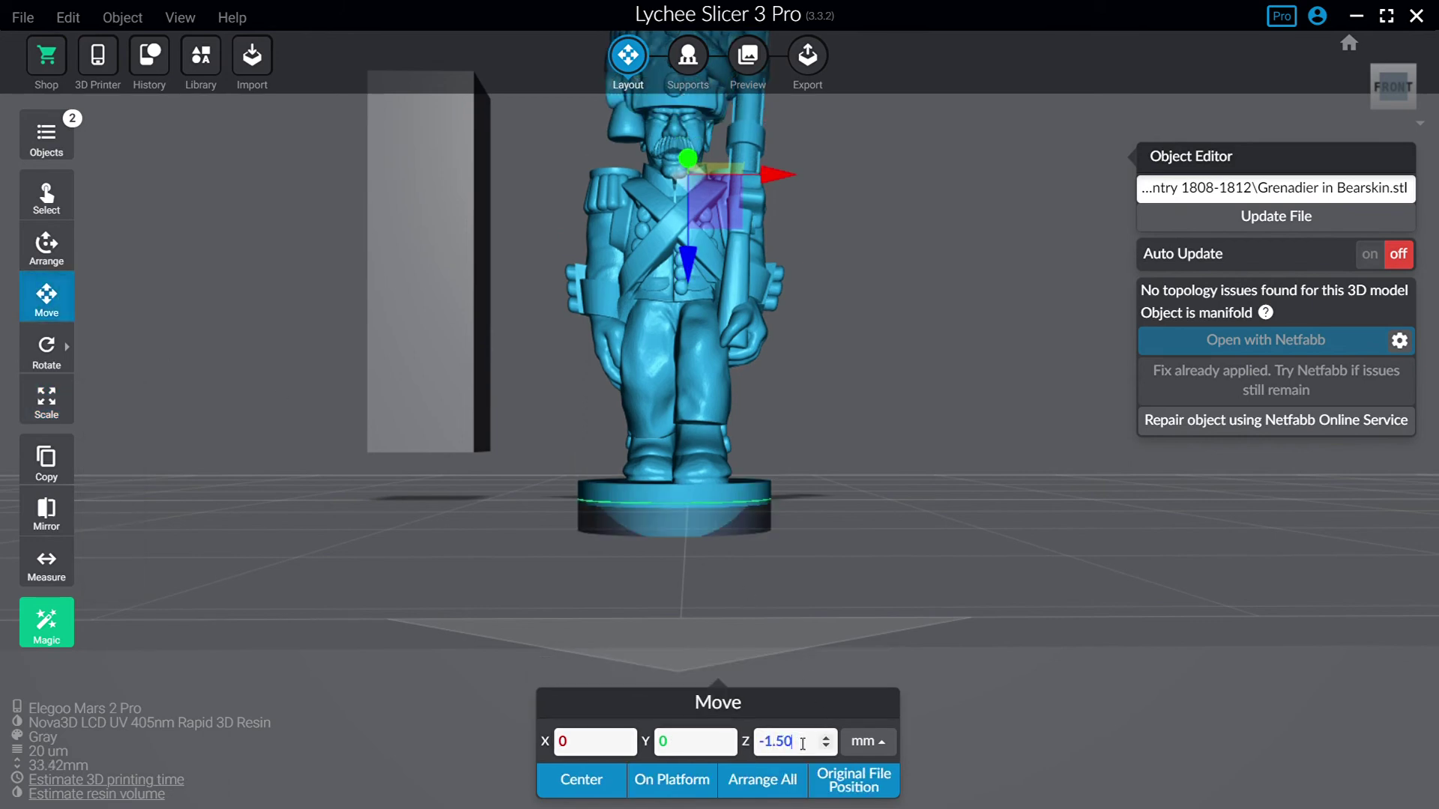
double_click(802, 753)
type("-1")
key("Return")
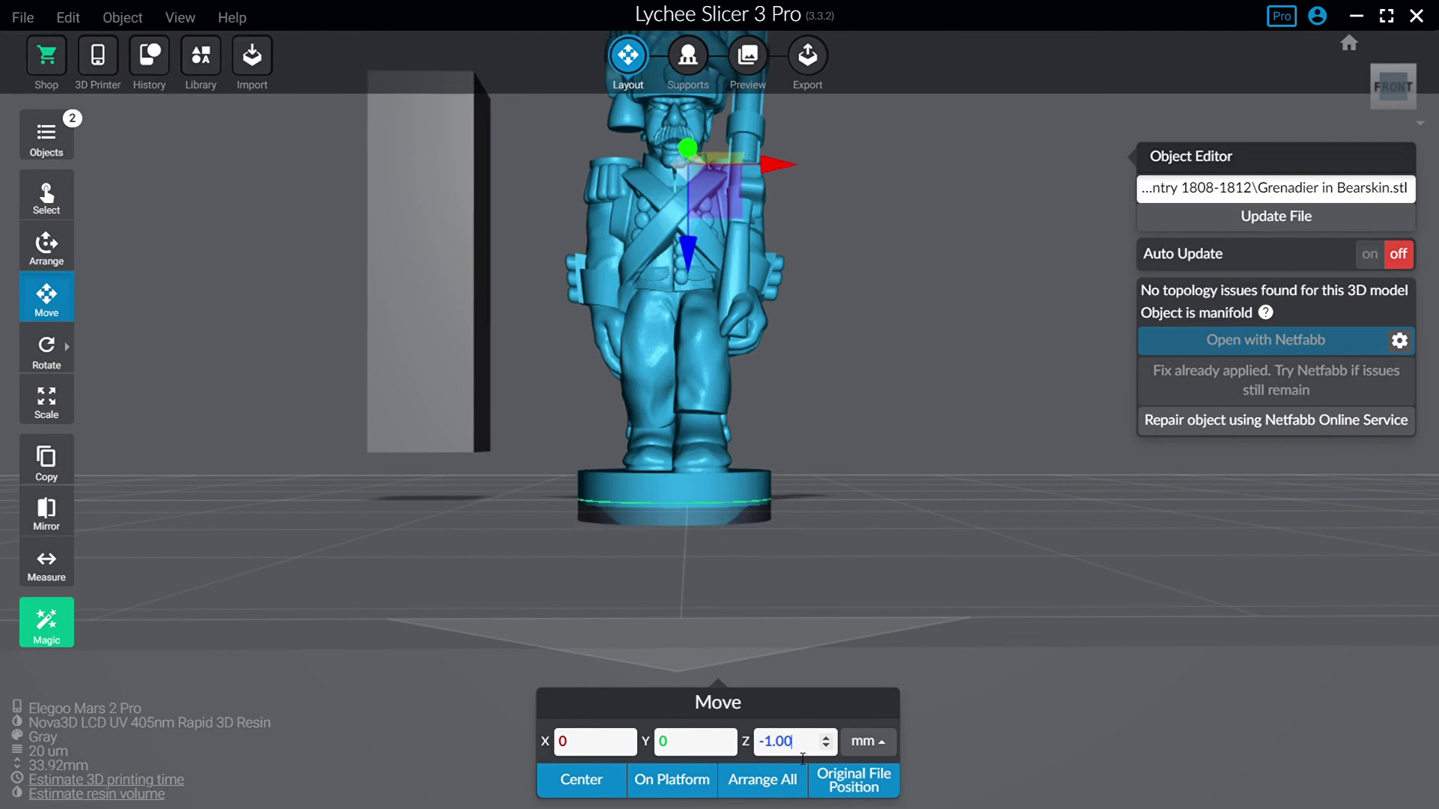
Step: Deselect the grenadier and examine its sunken base up close and from several angles beside the reference block
left_click(825, 561)
right_click_drag(825, 560, 823, 534)
scroll(823, 534, "up", 5)
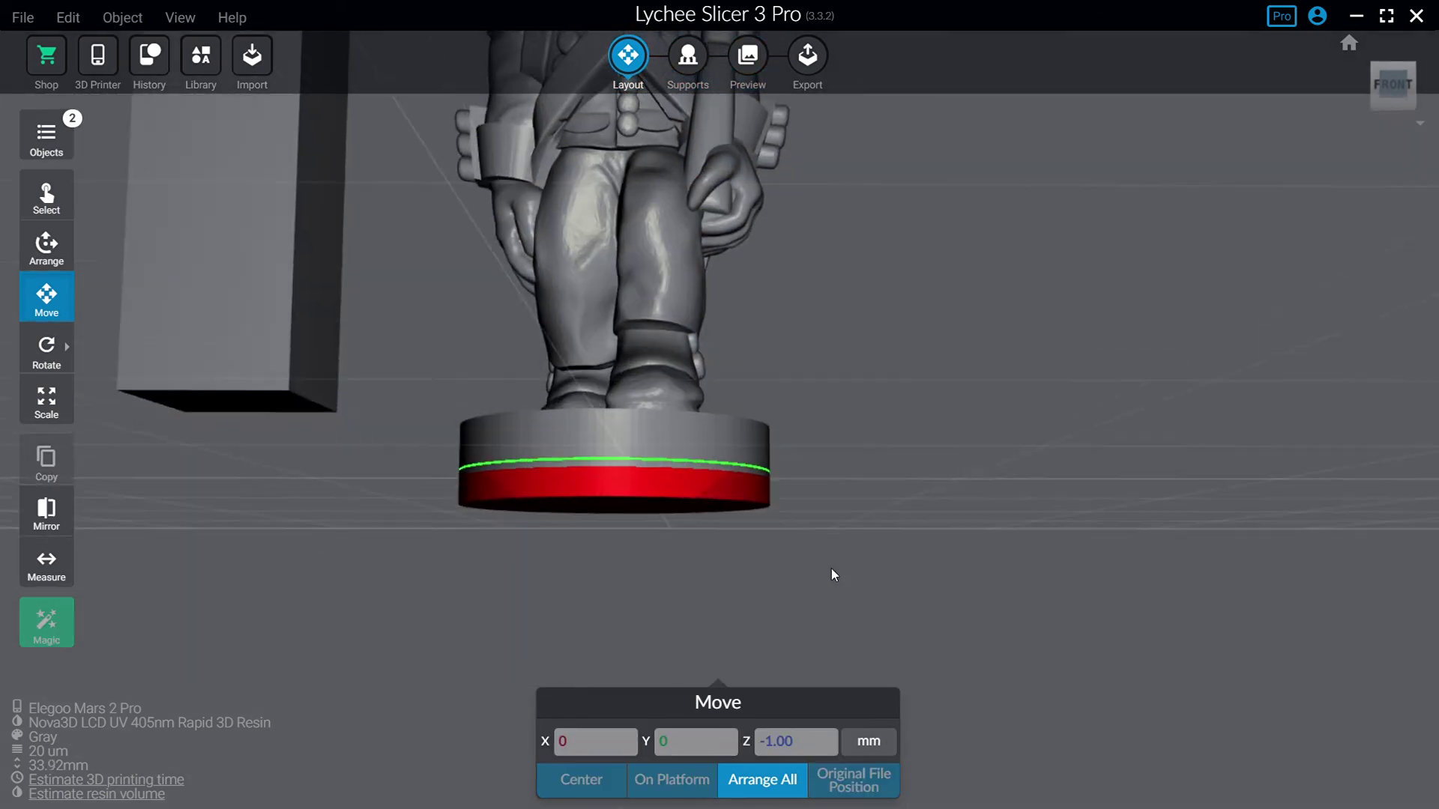
left_click(767, 496)
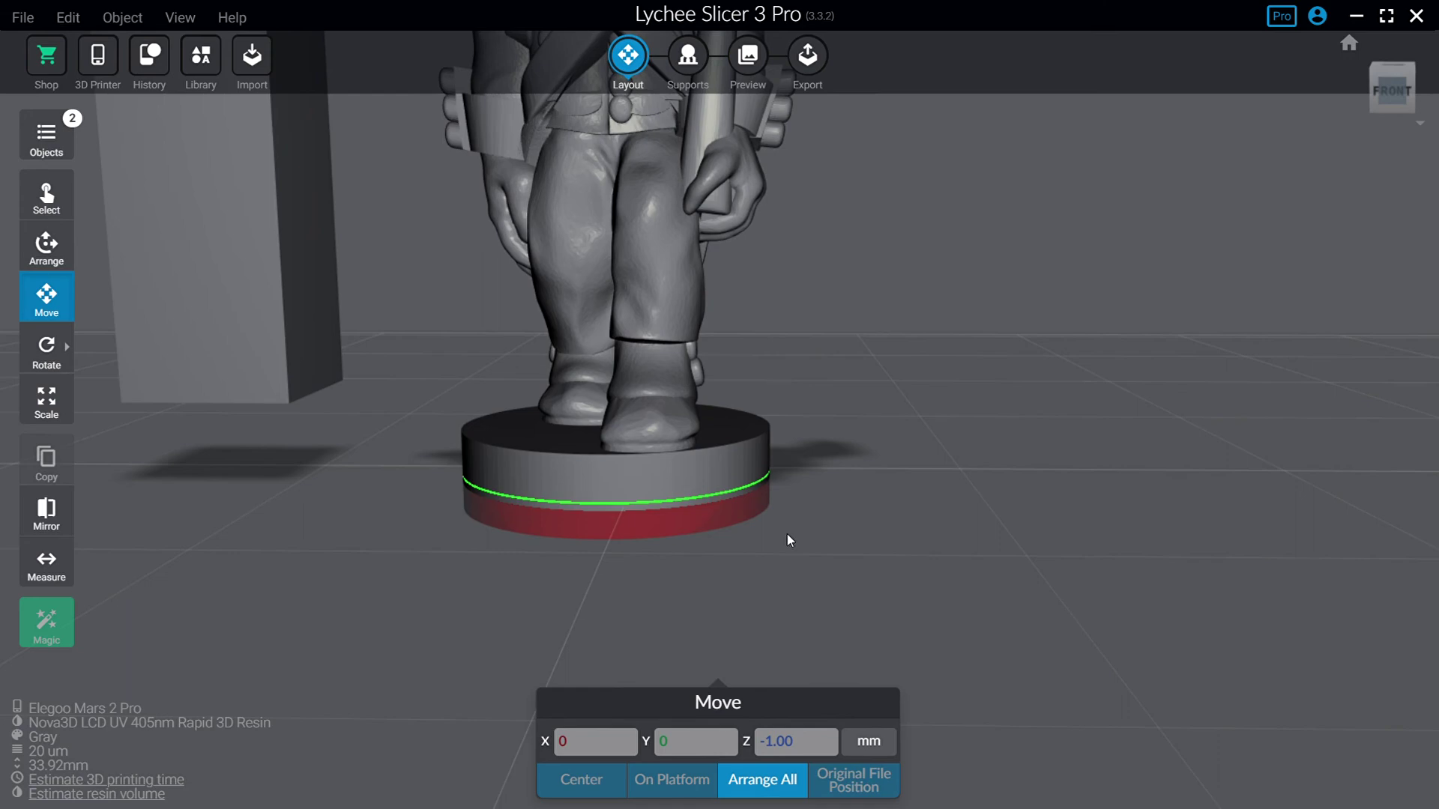
scroll(787, 534, "down", 5)
right_click_drag(860, 532, 785, 505)
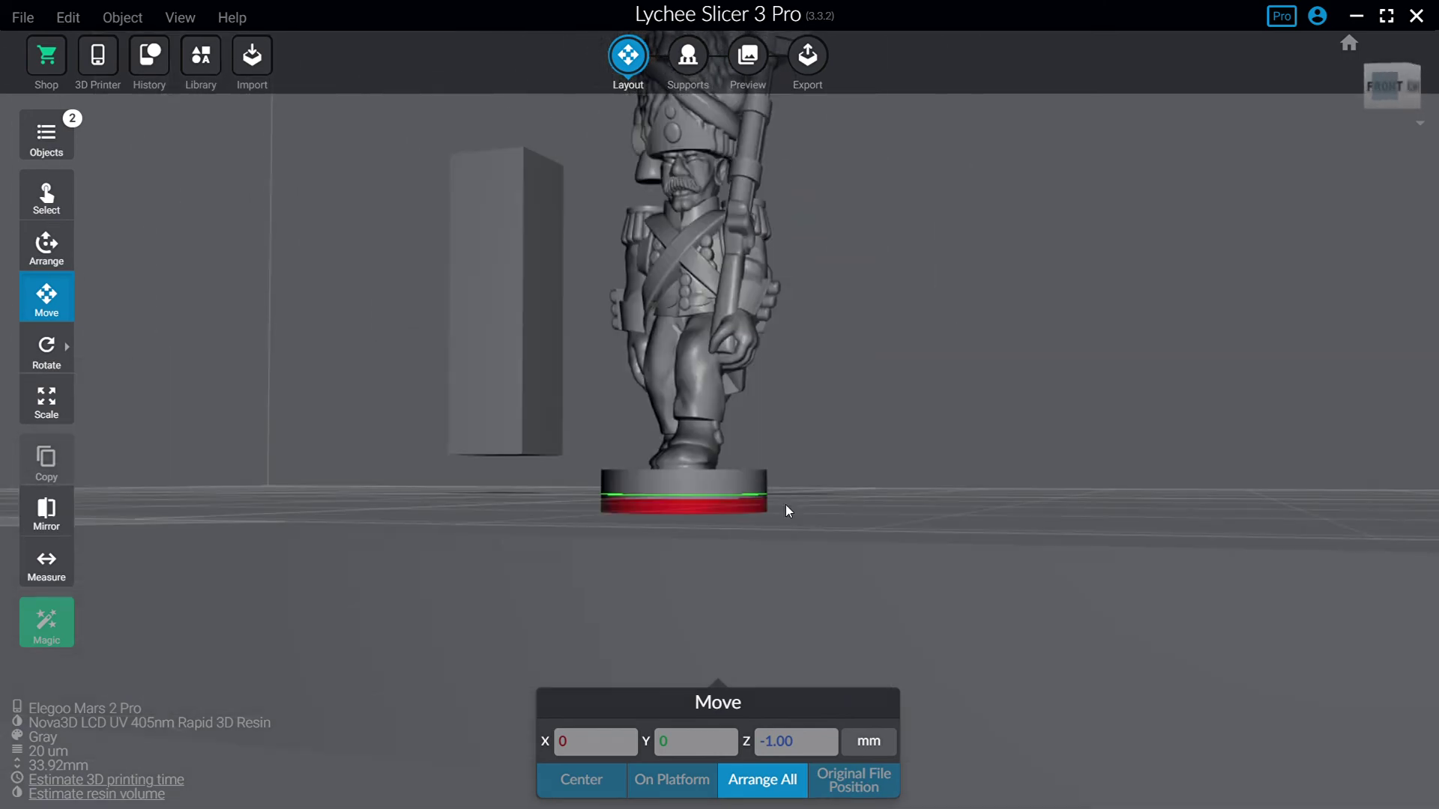
right_click_drag(883, 517, 905, 525)
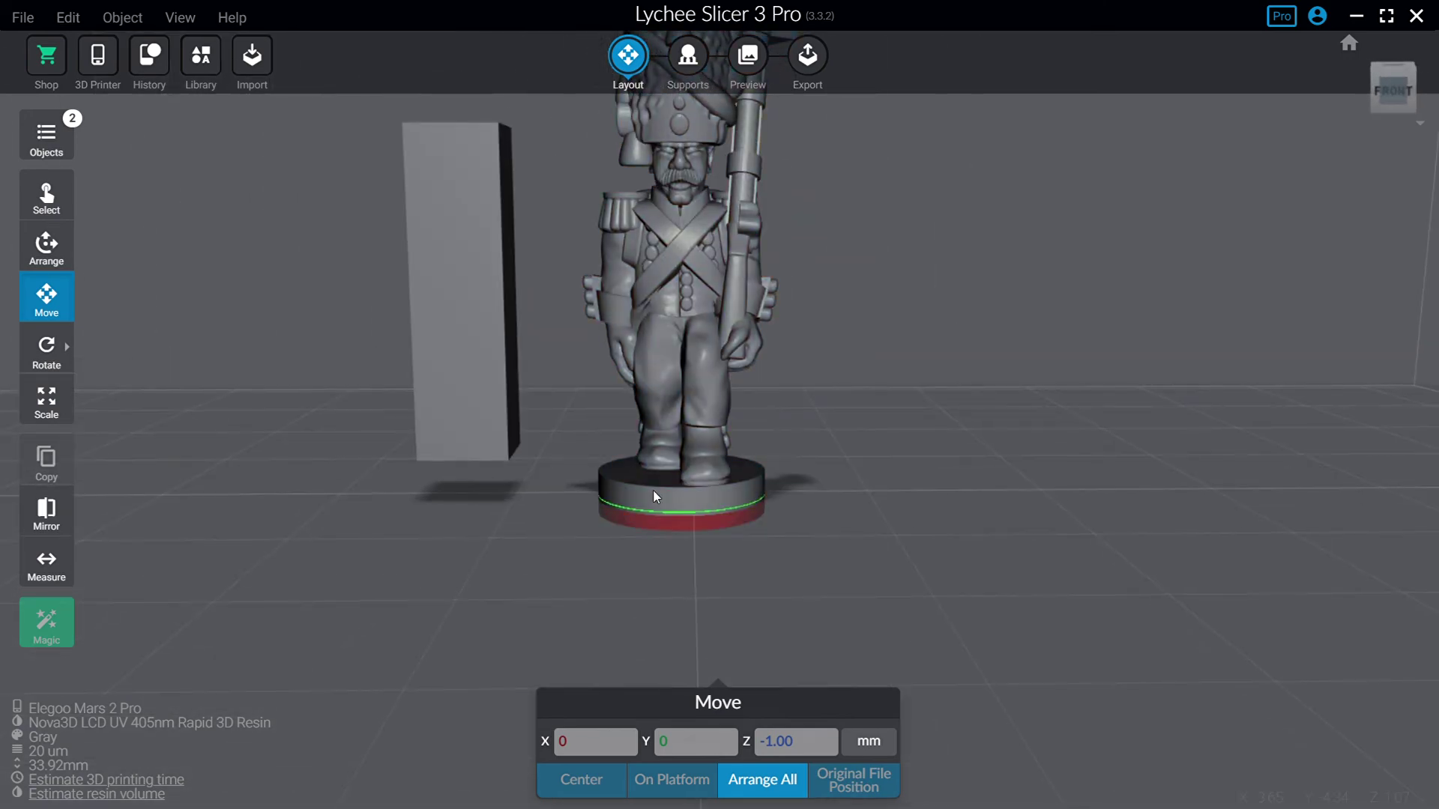
right_click_drag(656, 496, 993, 492)
right_click_drag(1179, 470, 912, 546)
Step: Select the grenadier, check its scale values and its proportions against the reference block, and deselect it
left_click(745, 430)
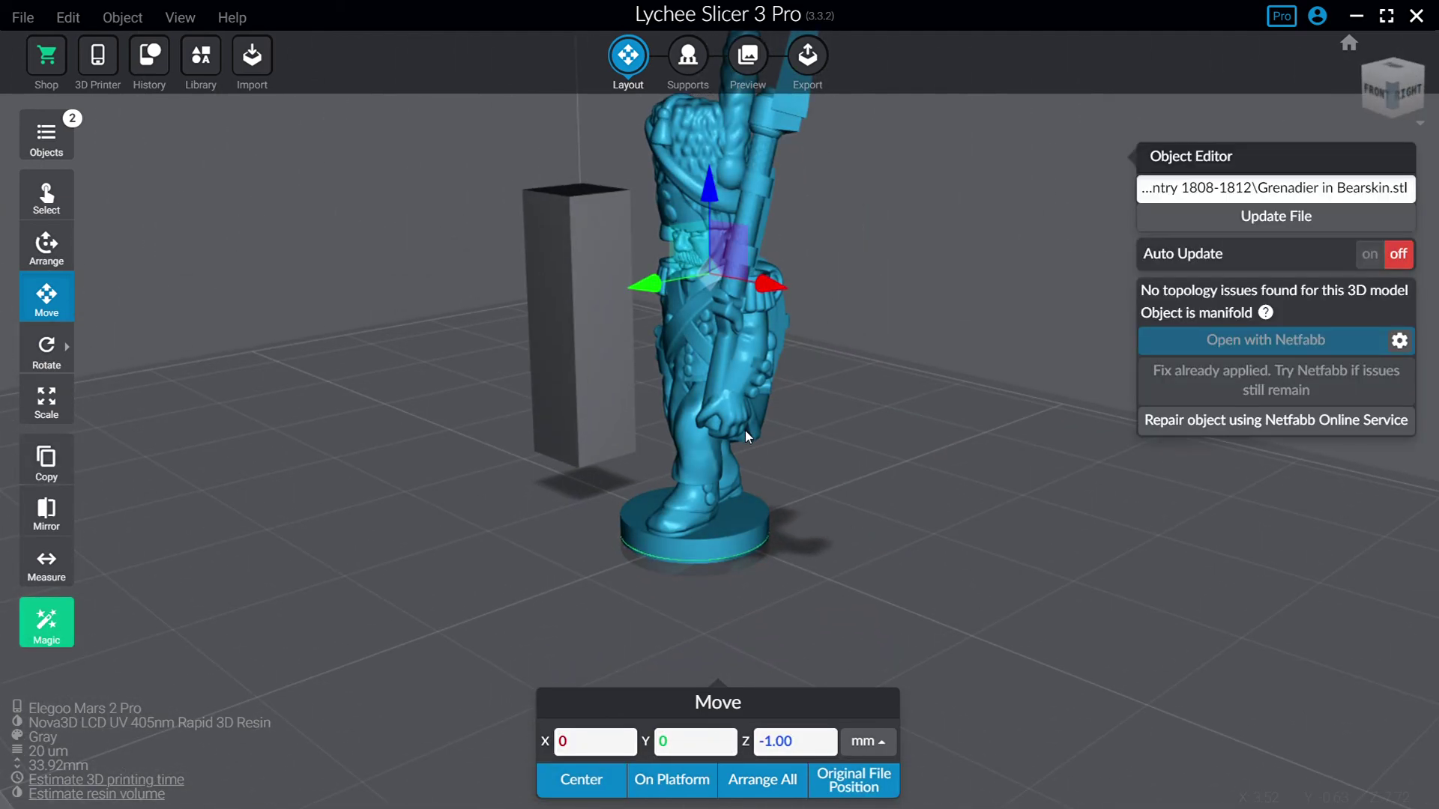
right_click_drag(876, 439, 1049, 437)
left_click(954, 438)
left_click(728, 385)
left_click(46, 397)
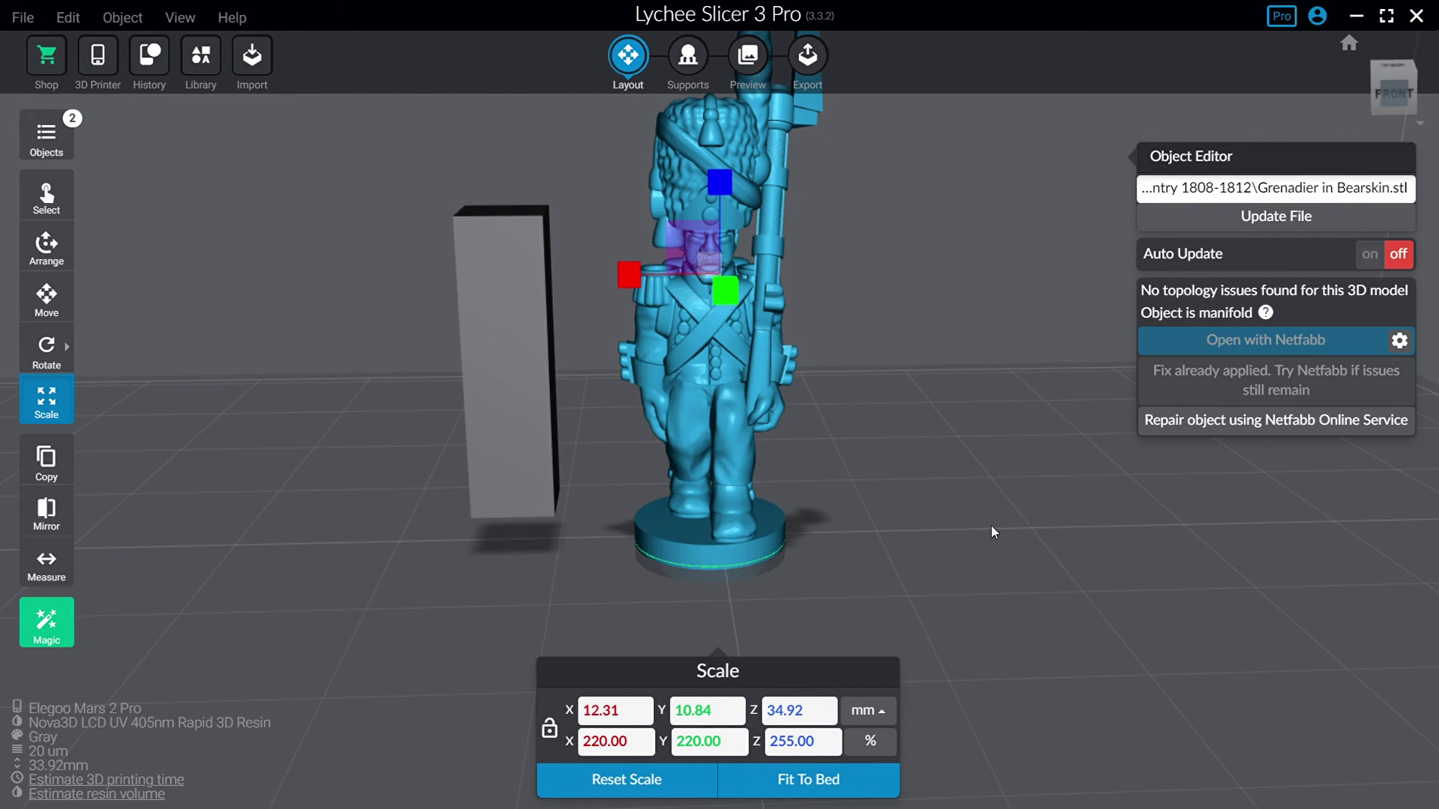
right_click_drag(992, 526, 925, 526)
left_click(924, 526)
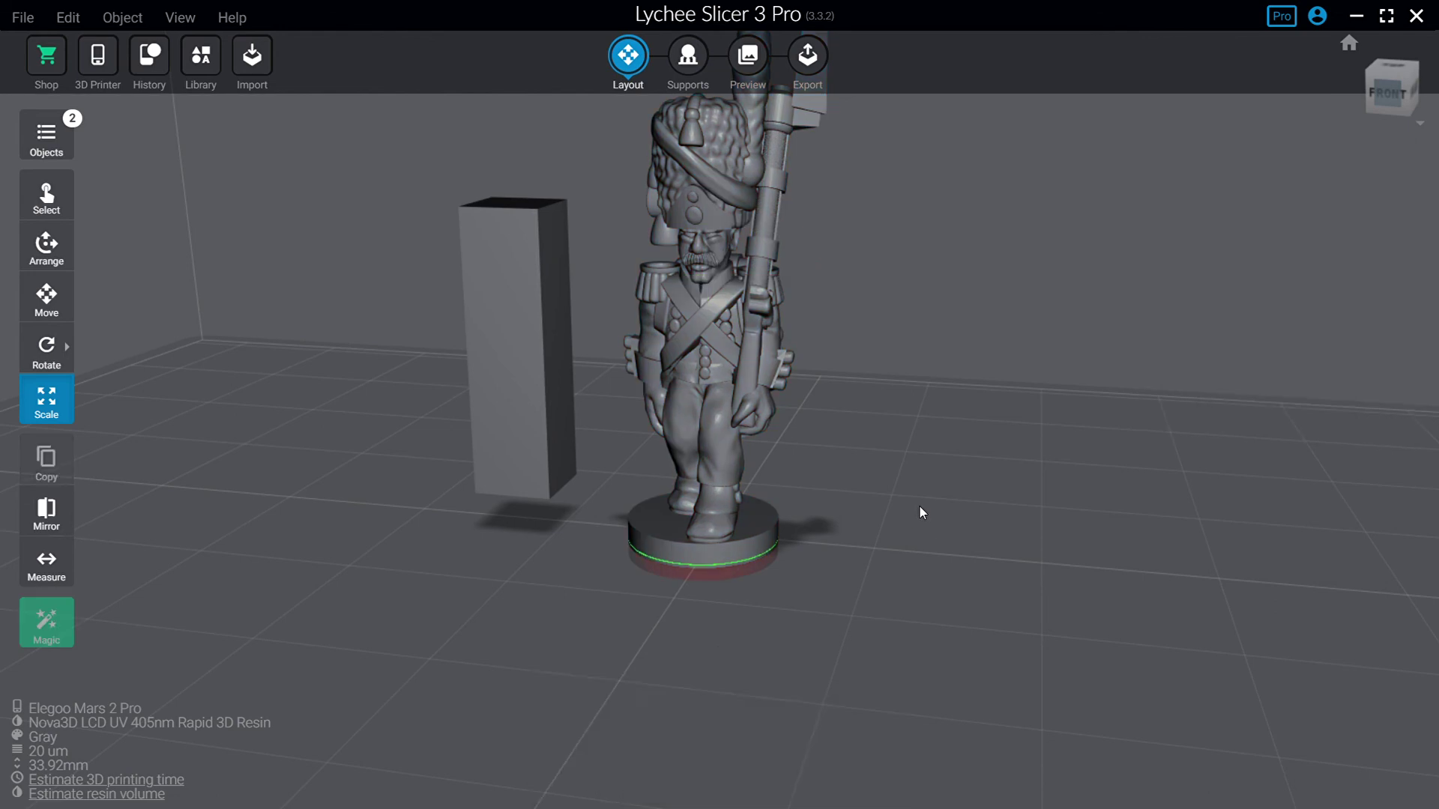
Step: Move the reference block against the grenadier to lower it to about Z 1.29 mm, and set it back beside the figure at about X -11.98 mm
middle_click_drag(919, 508, 918, 573)
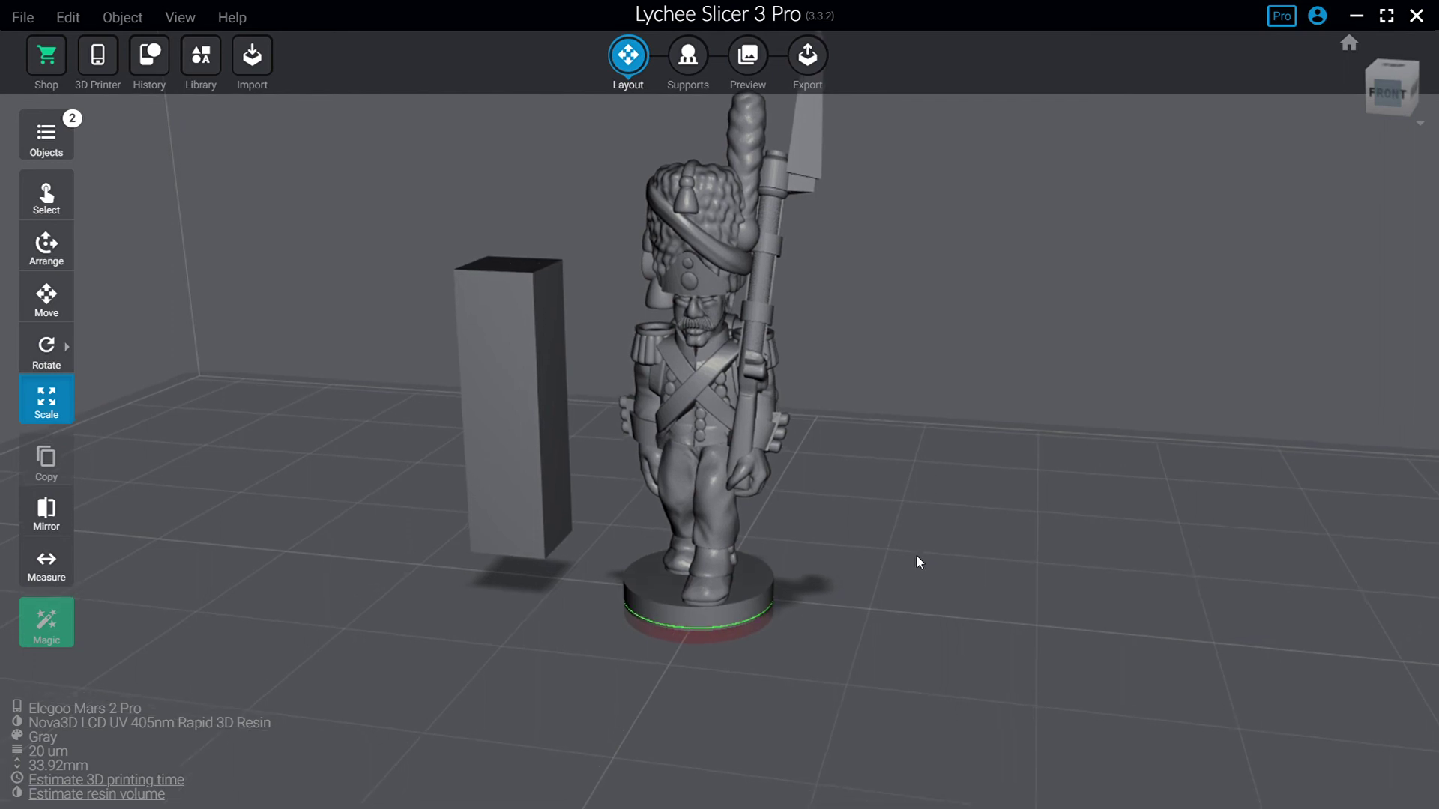
right_click_drag(917, 550, 898, 539)
left_click(559, 481)
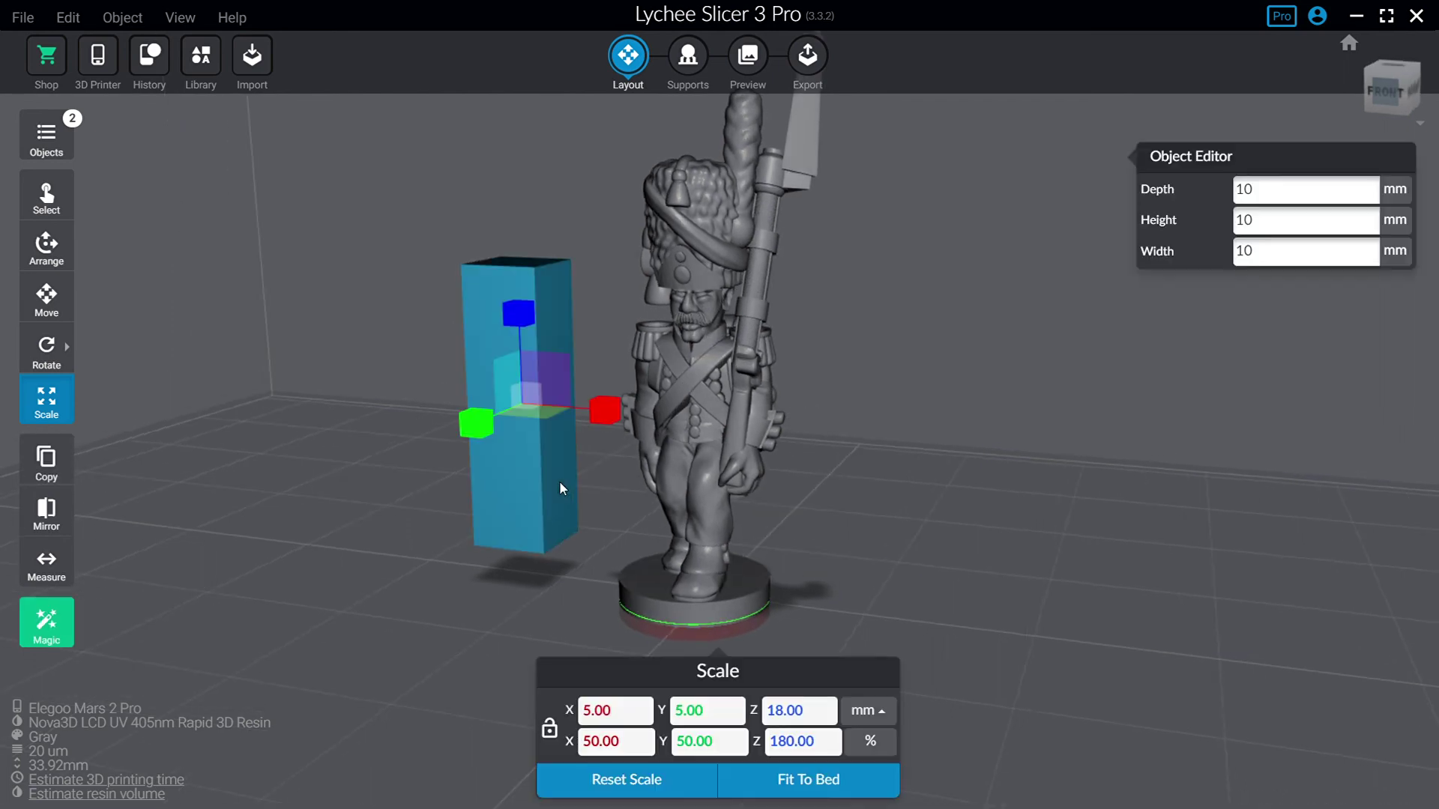
left_click(54, 302)
left_click_drag(587, 408, 694, 439)
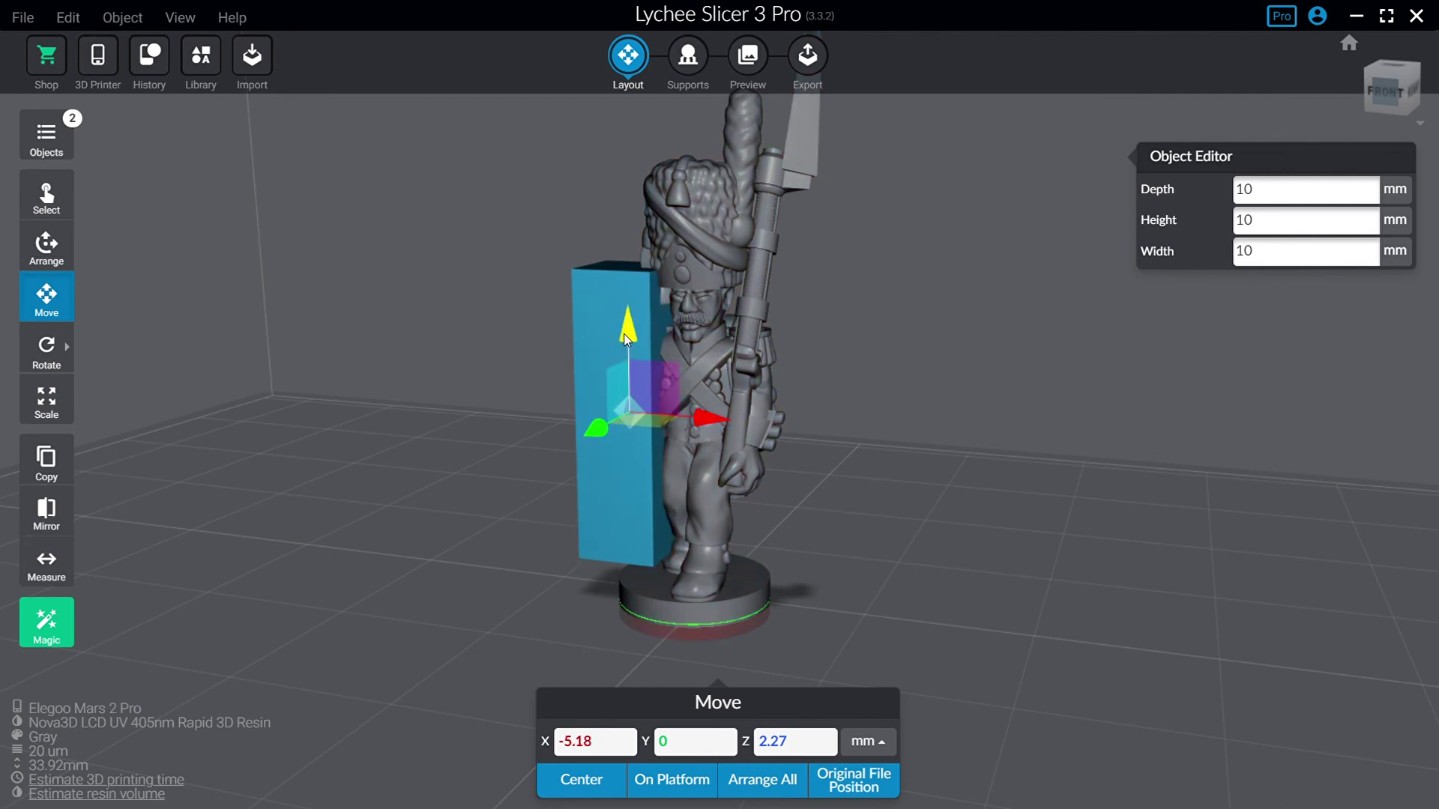
left_click_drag(626, 335, 625, 351)
left_click_drag(711, 436, 612, 429)
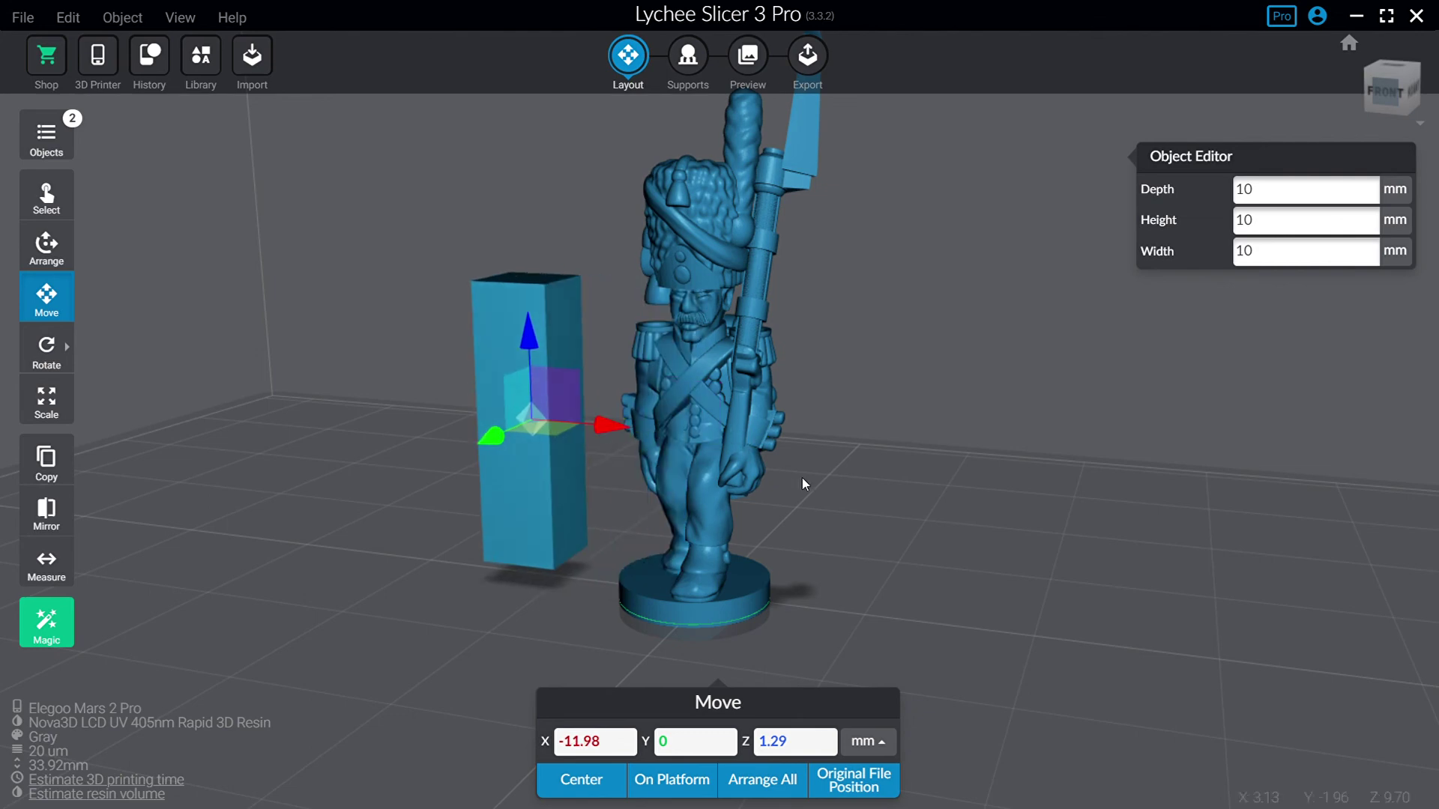
Step: Open the scale settings of the reference block
left_click(23, 397)
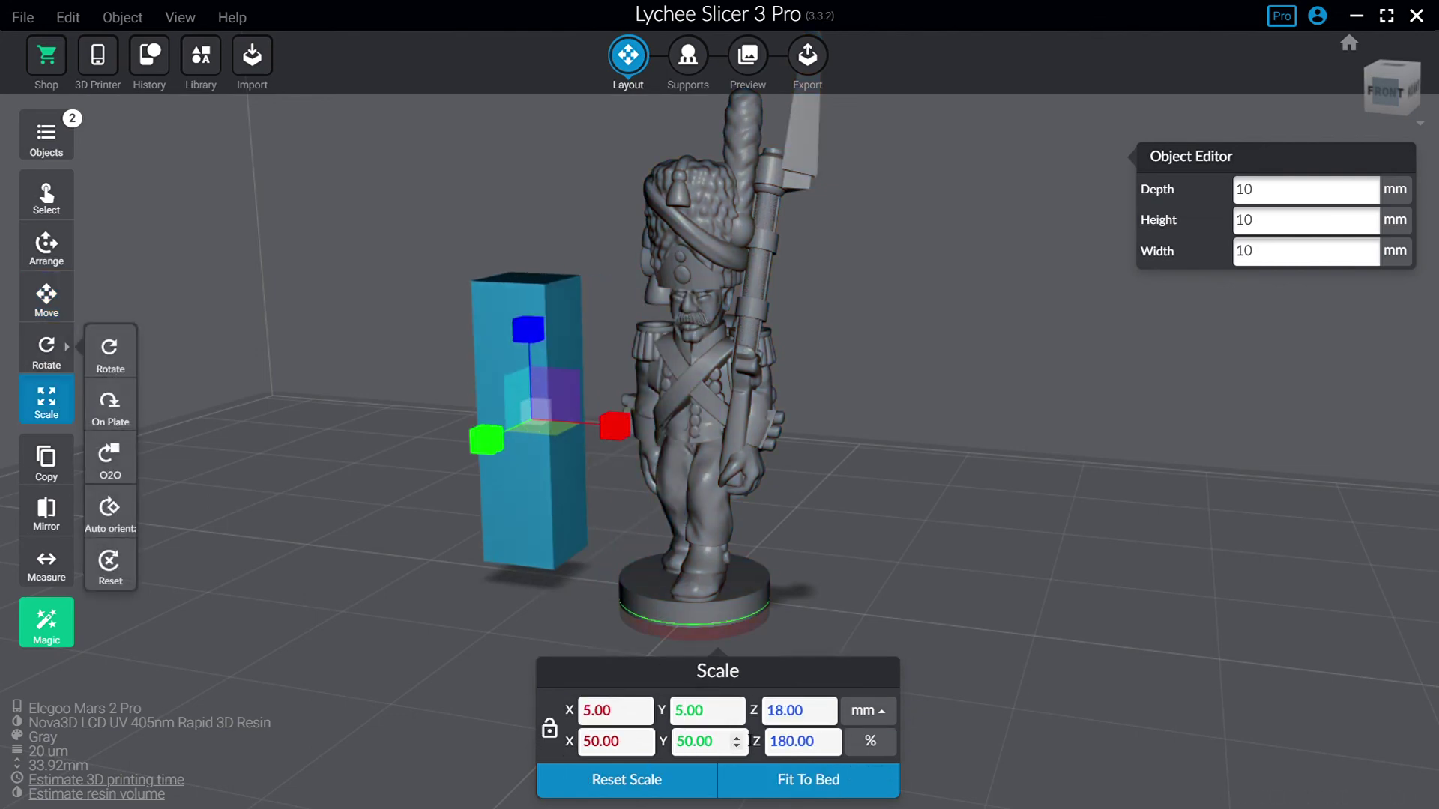